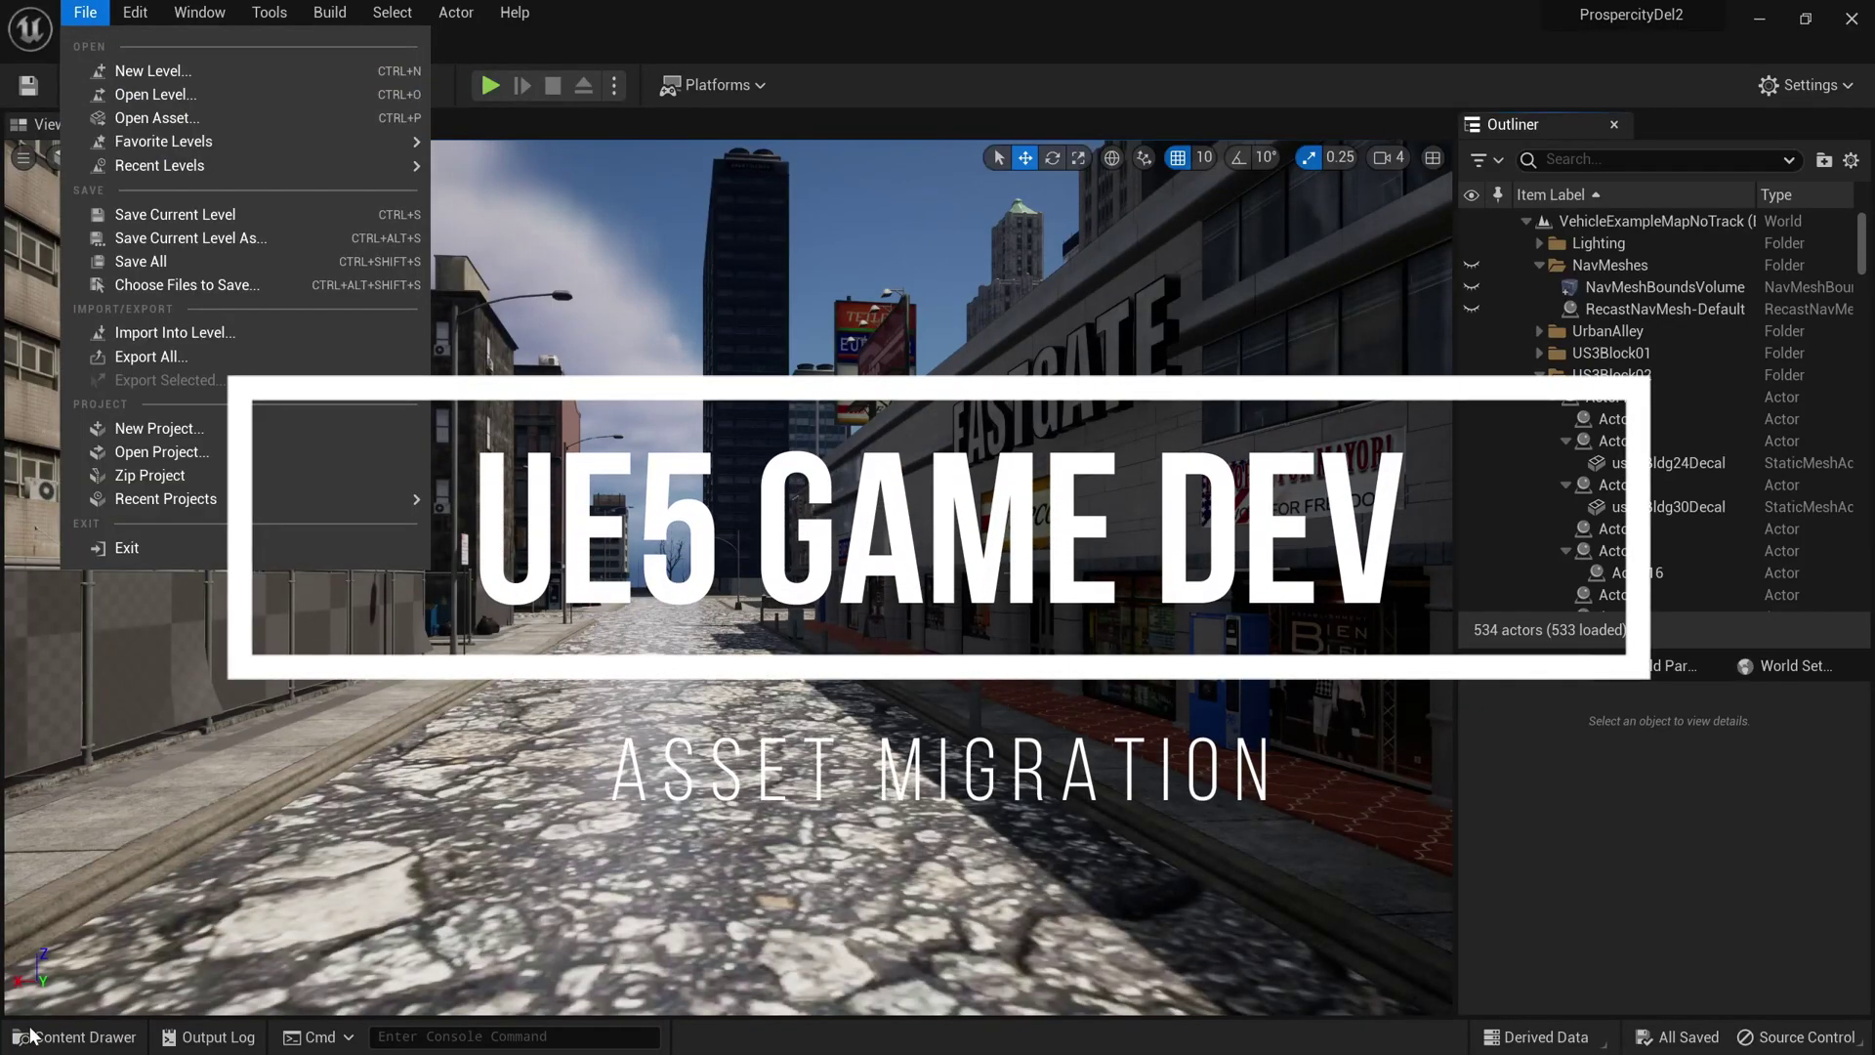
Step: Open the Content Drawer to show ProspercityDel2's Content folders
left_click(98, 1042)
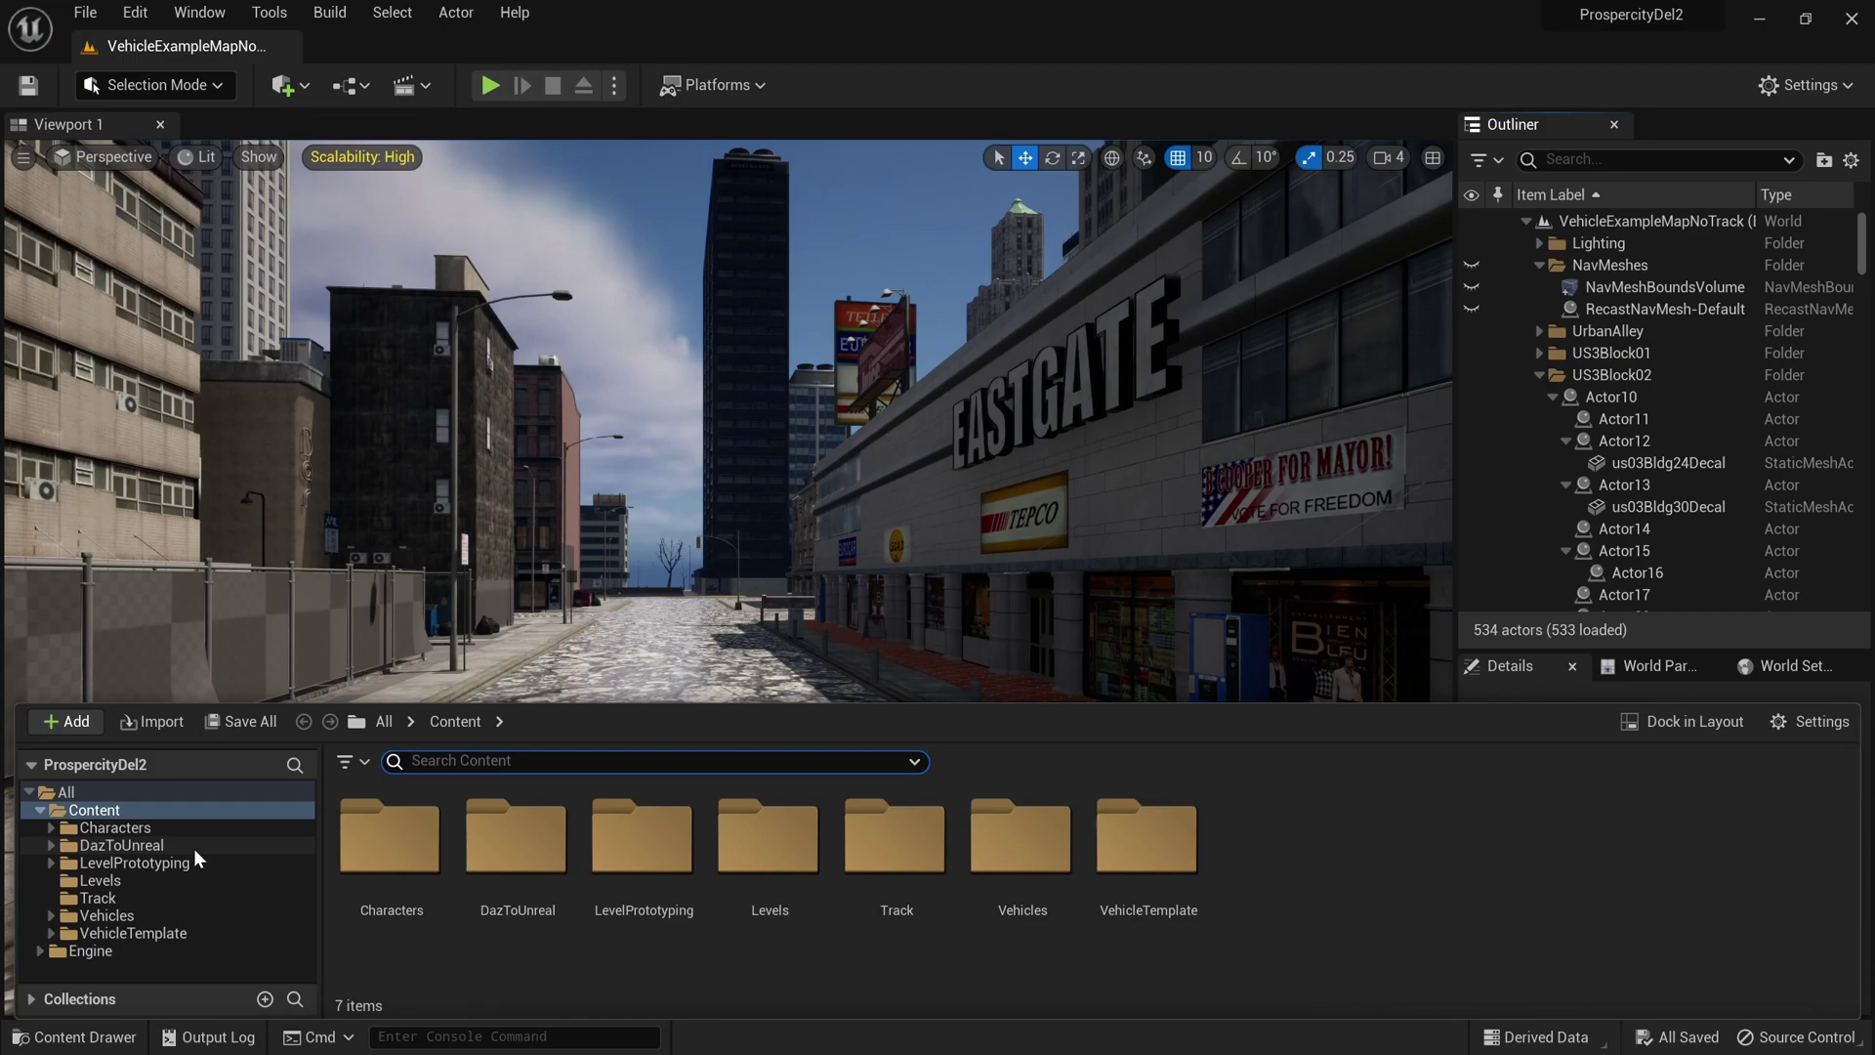
Step: Add the Third Person feature pack to the project, then close the browser and add-content window
left_click(68, 721)
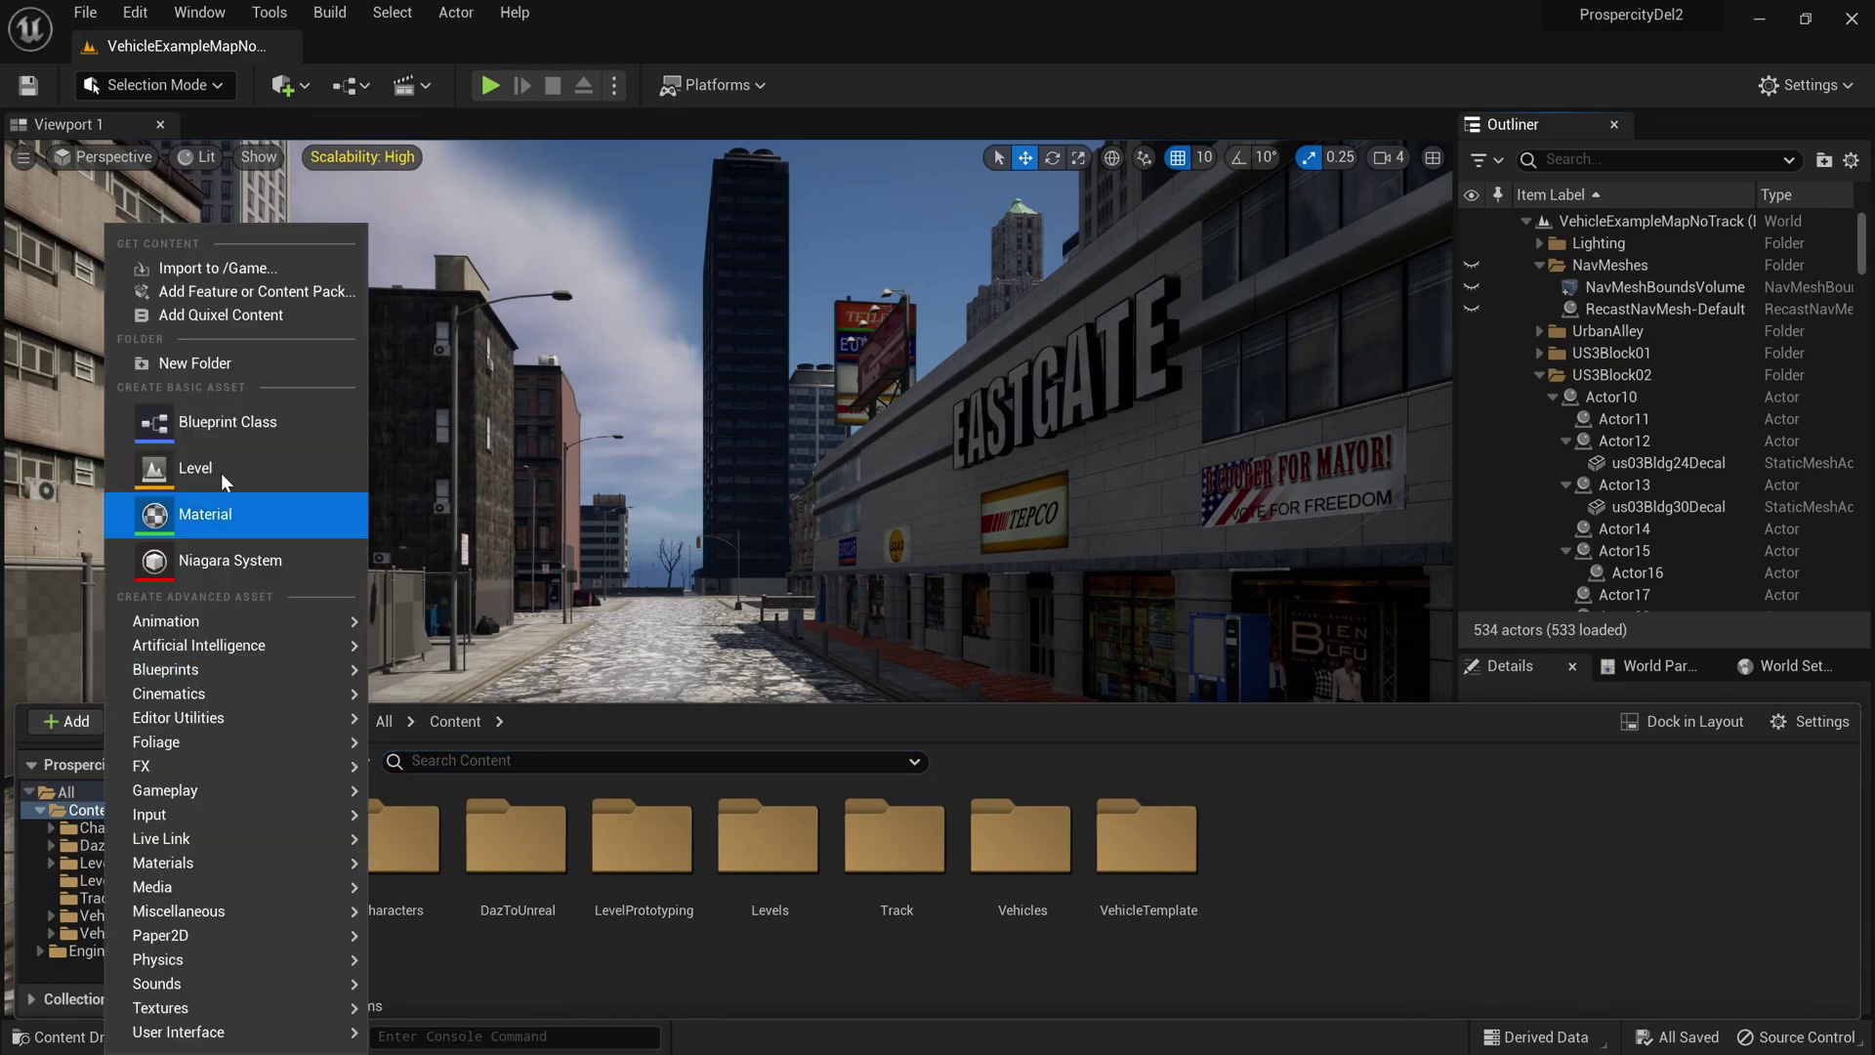
left_click(227, 292)
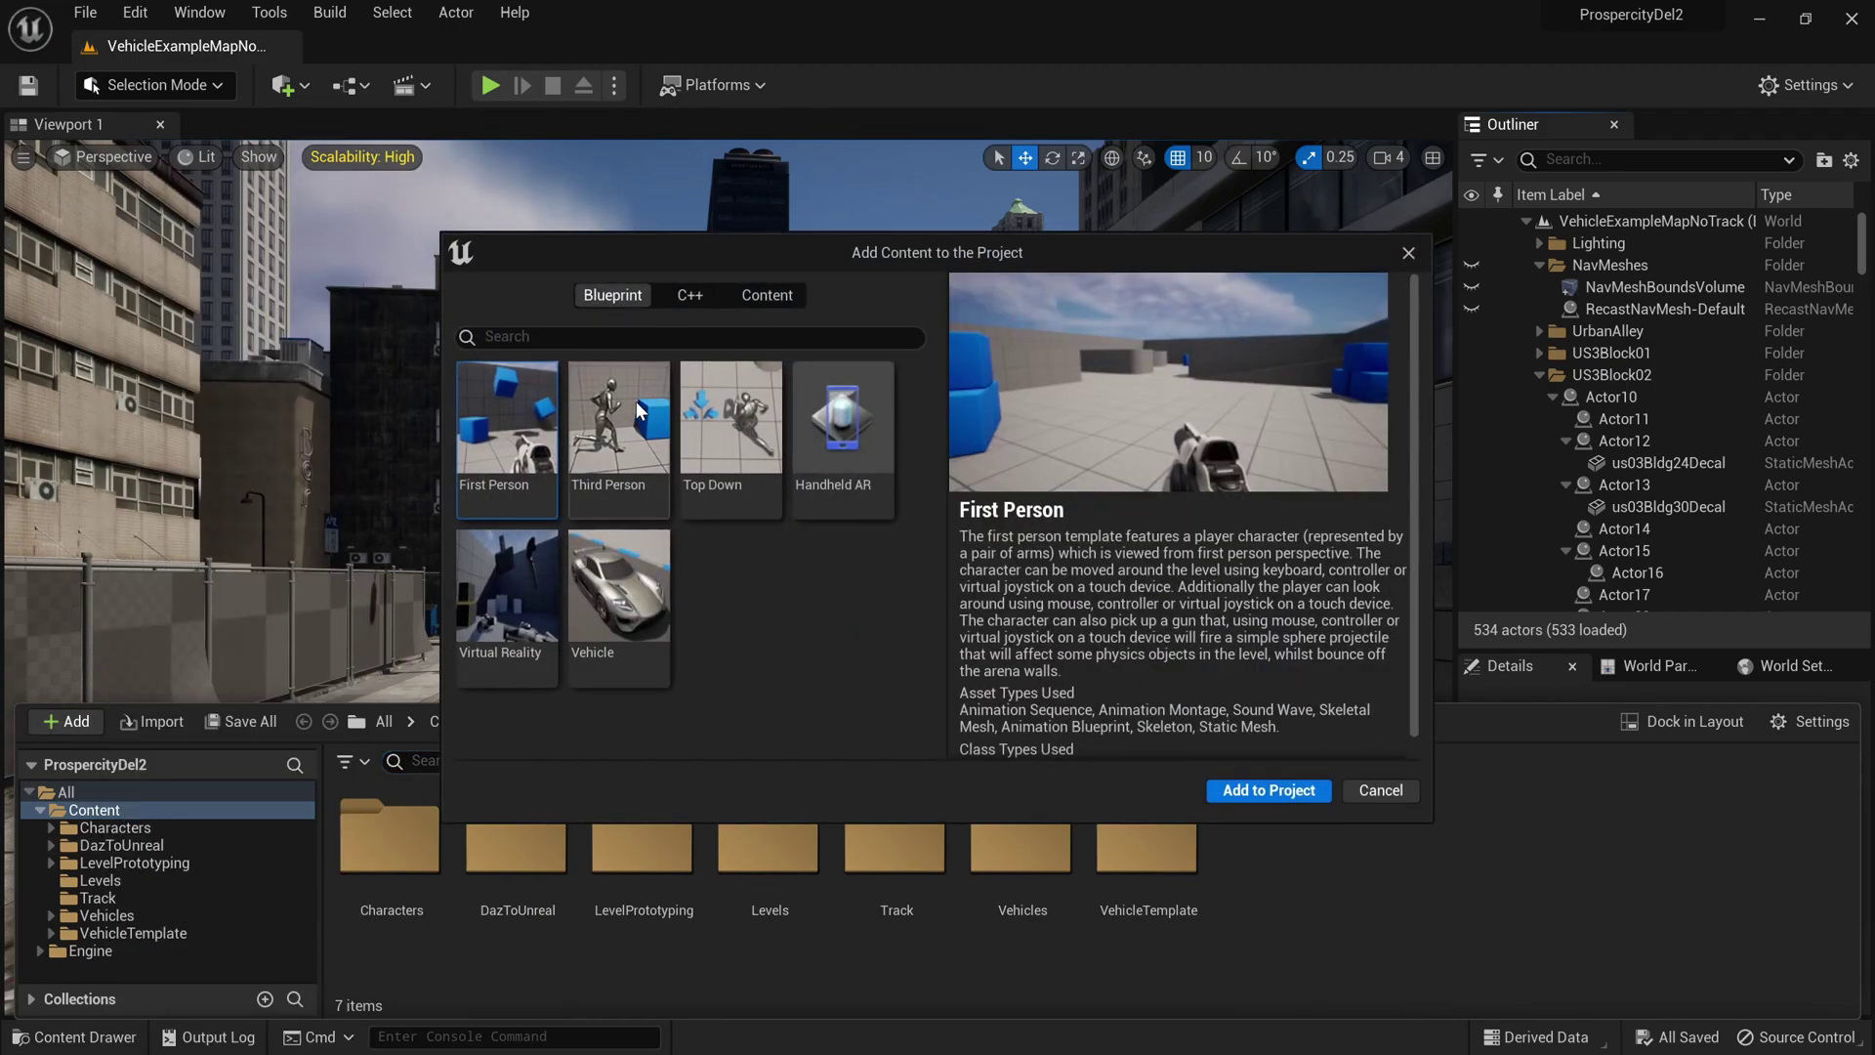
left_click(622, 408)
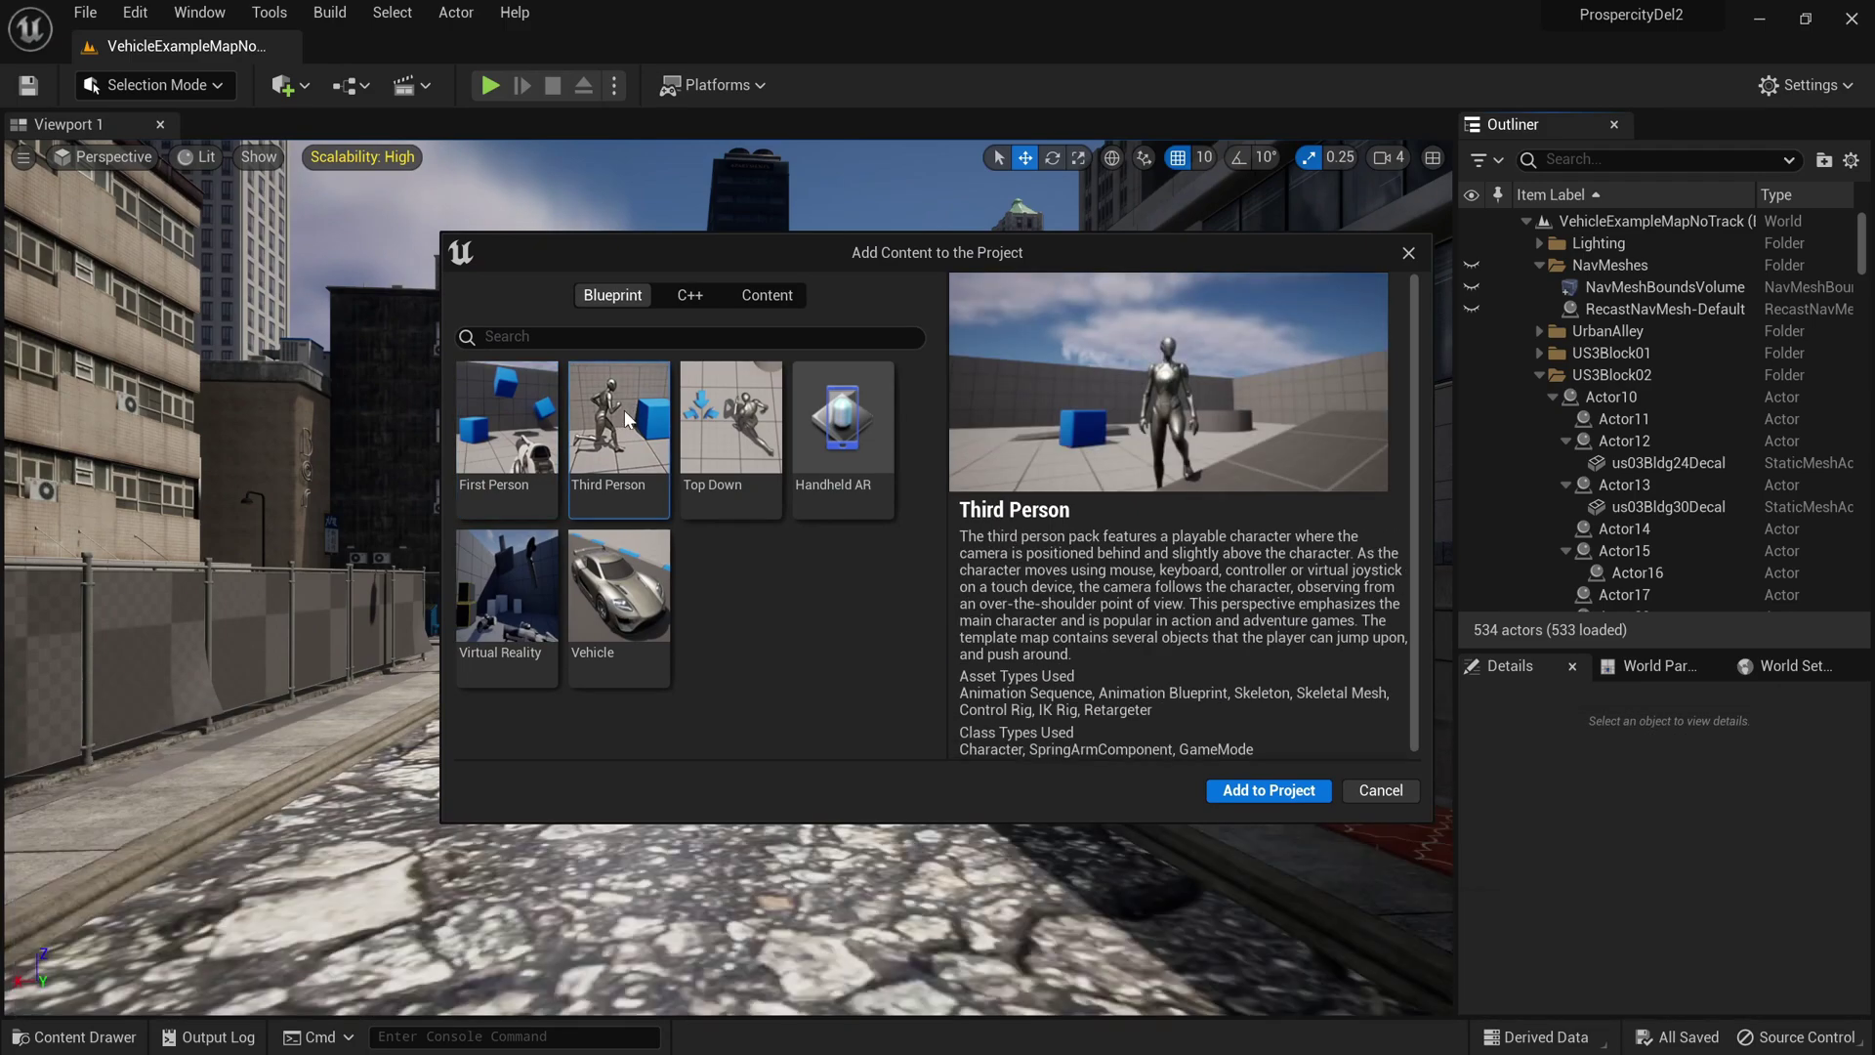
left_click(1275, 794)
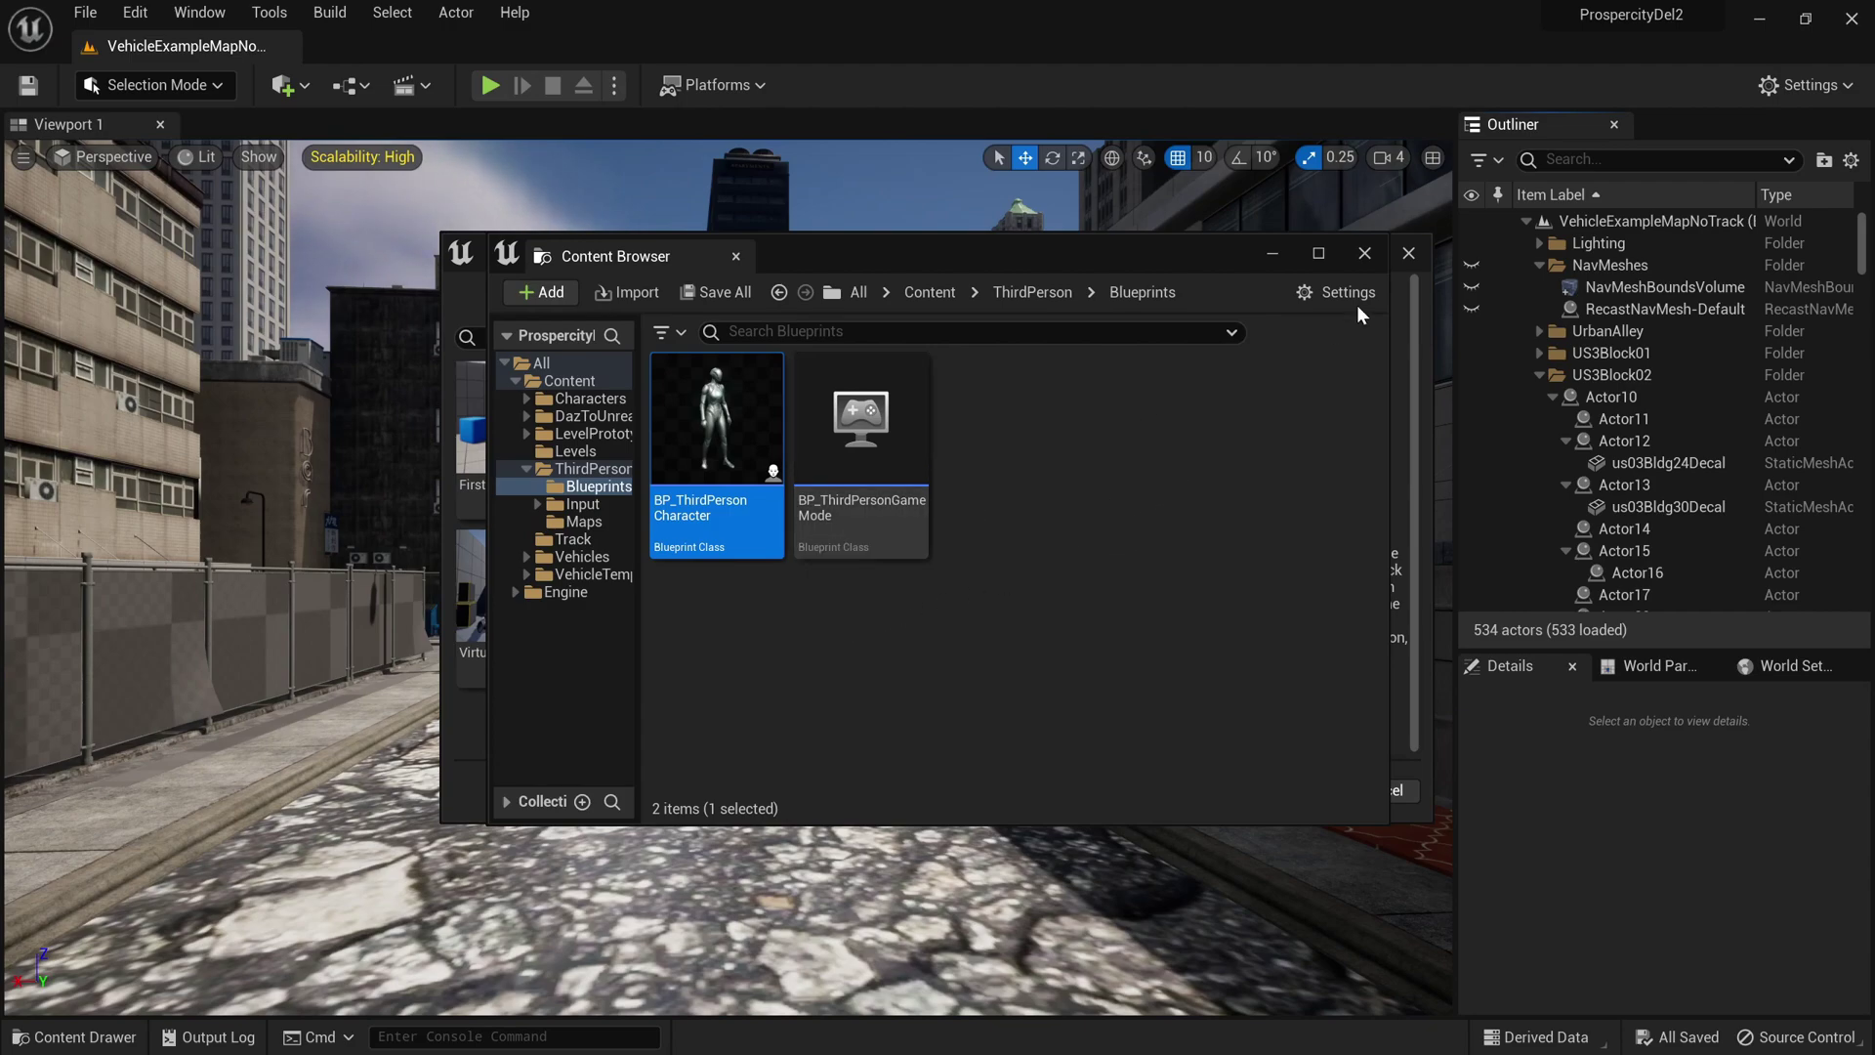
left_click(1364, 253)
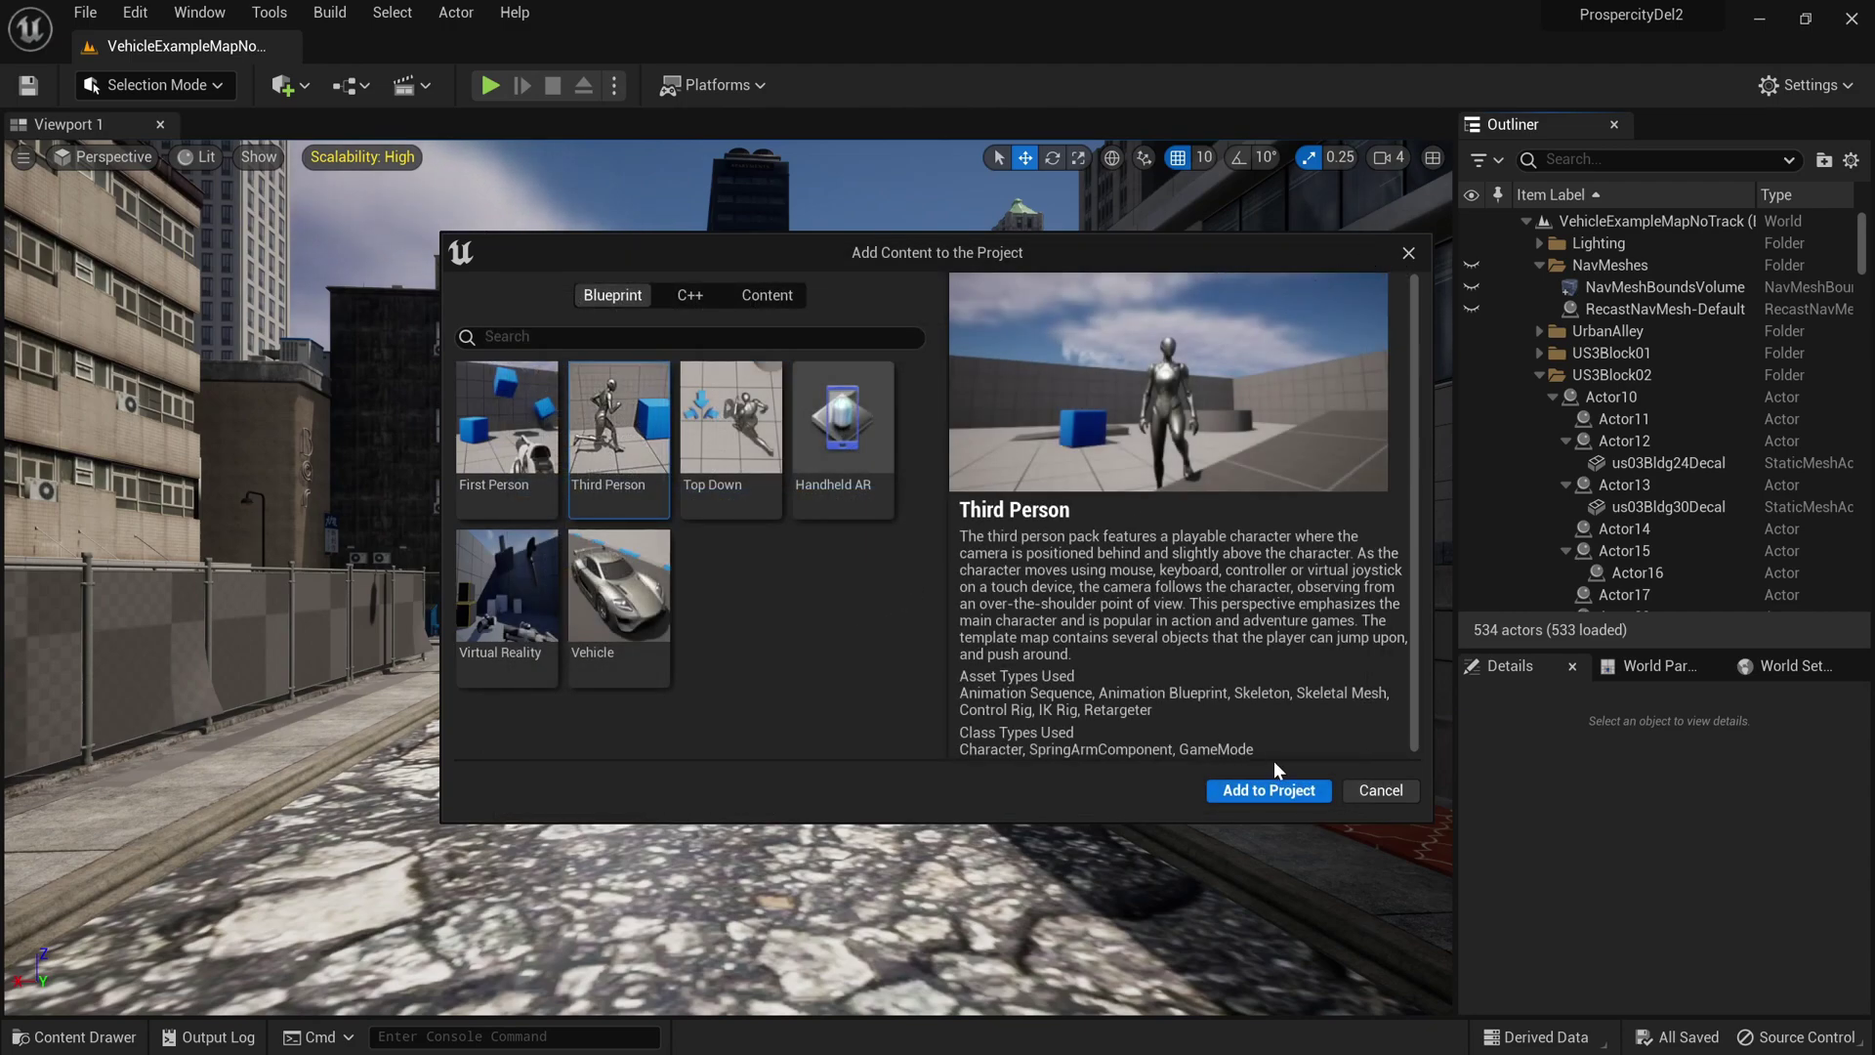
left_click(1413, 791)
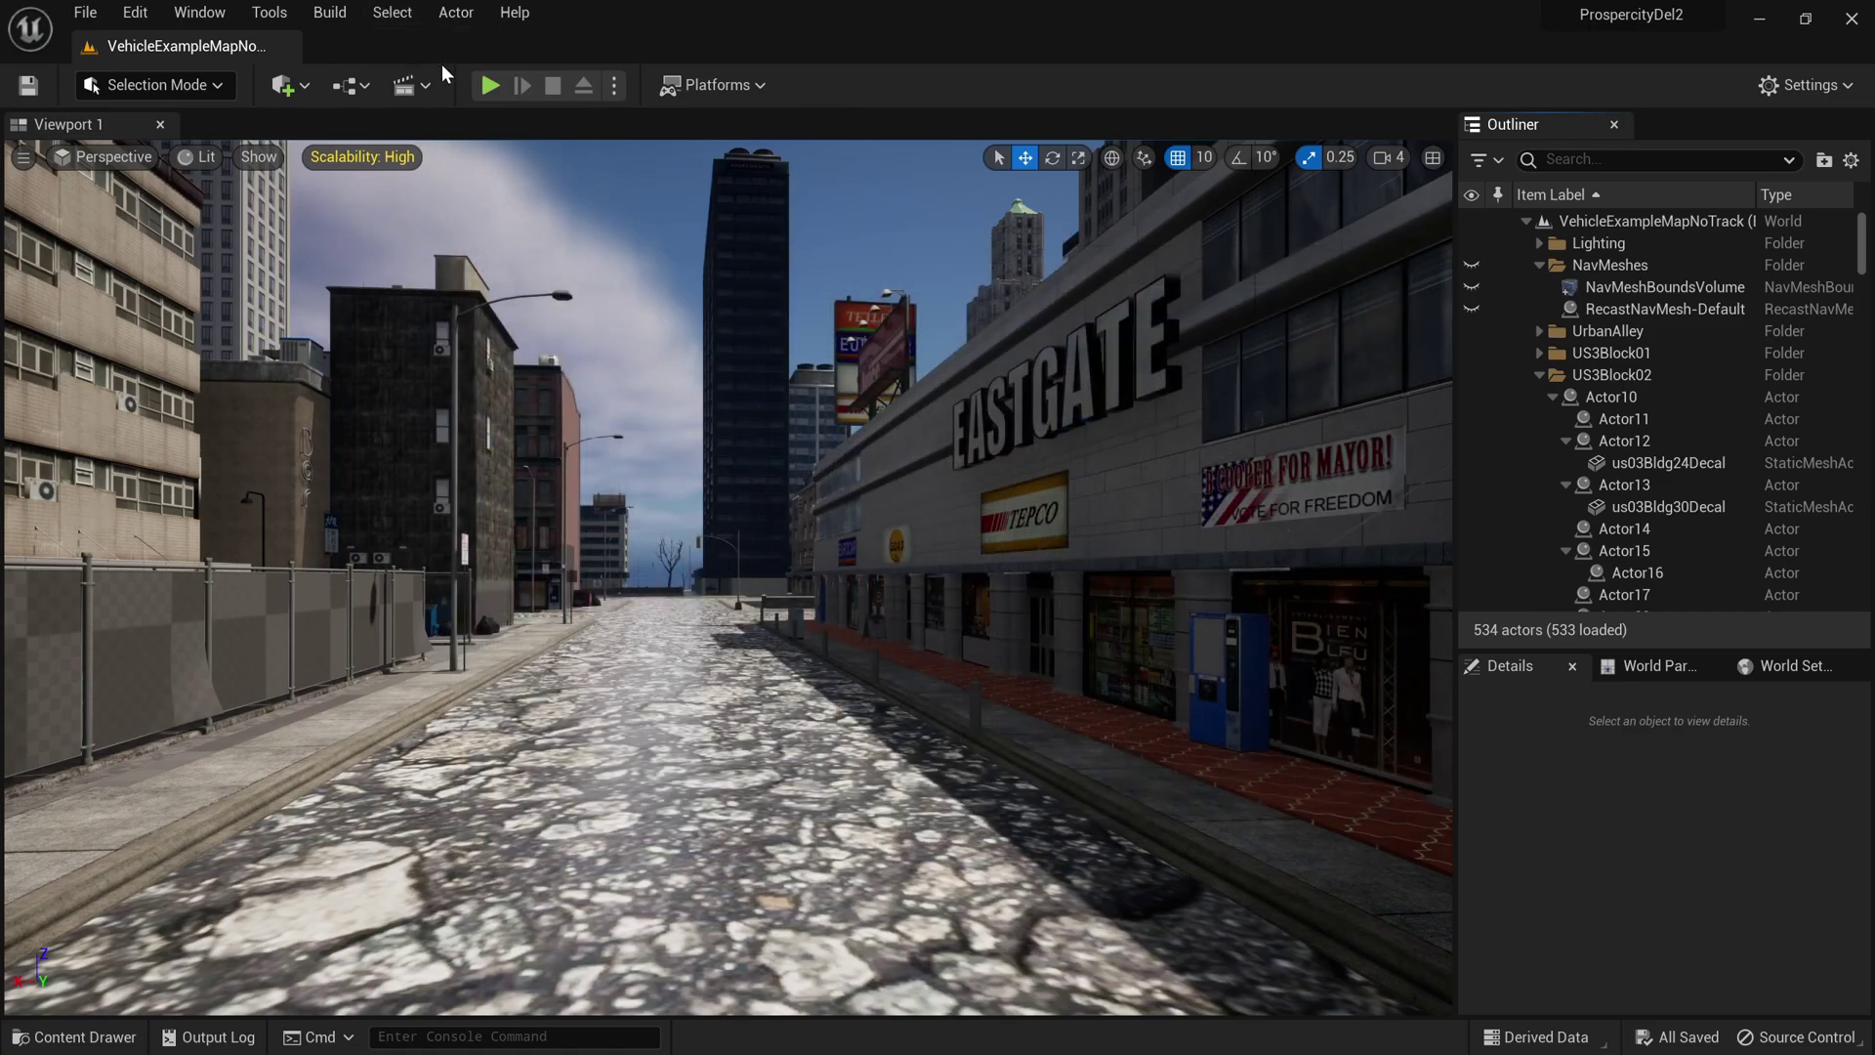
left_click(490, 88)
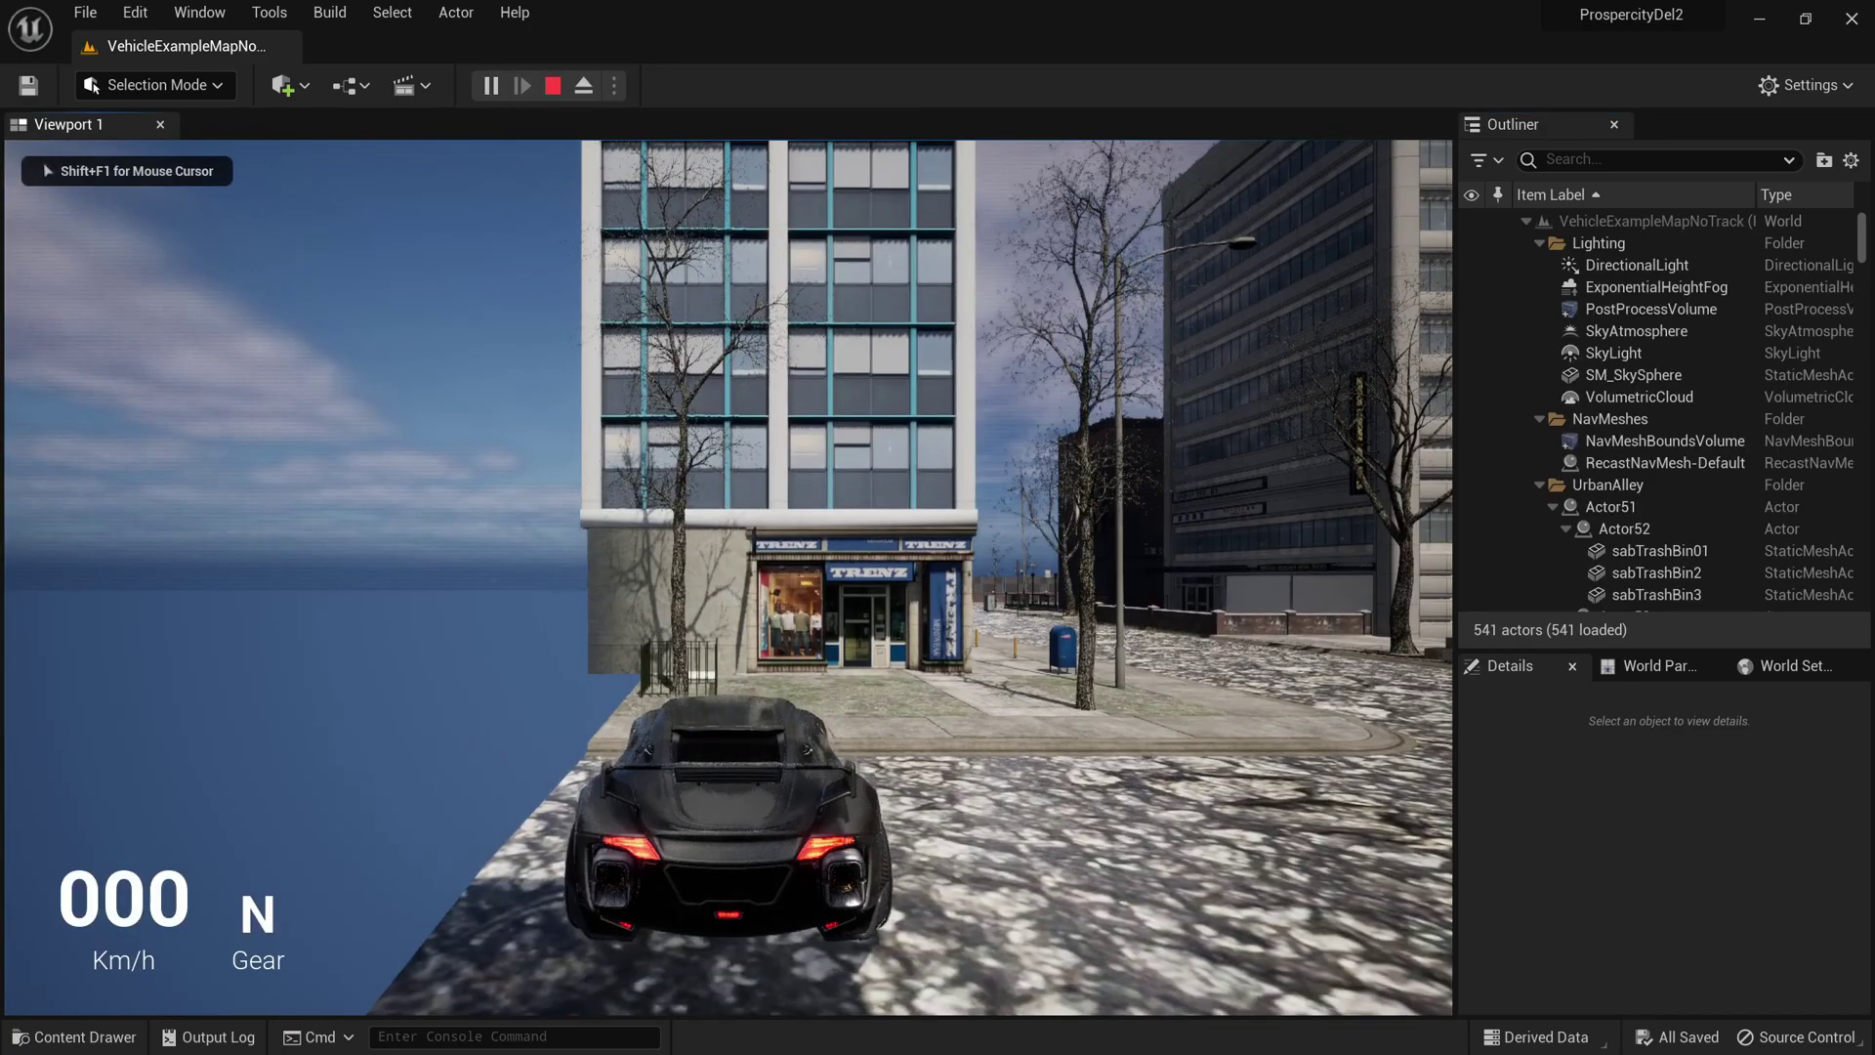
key("s")
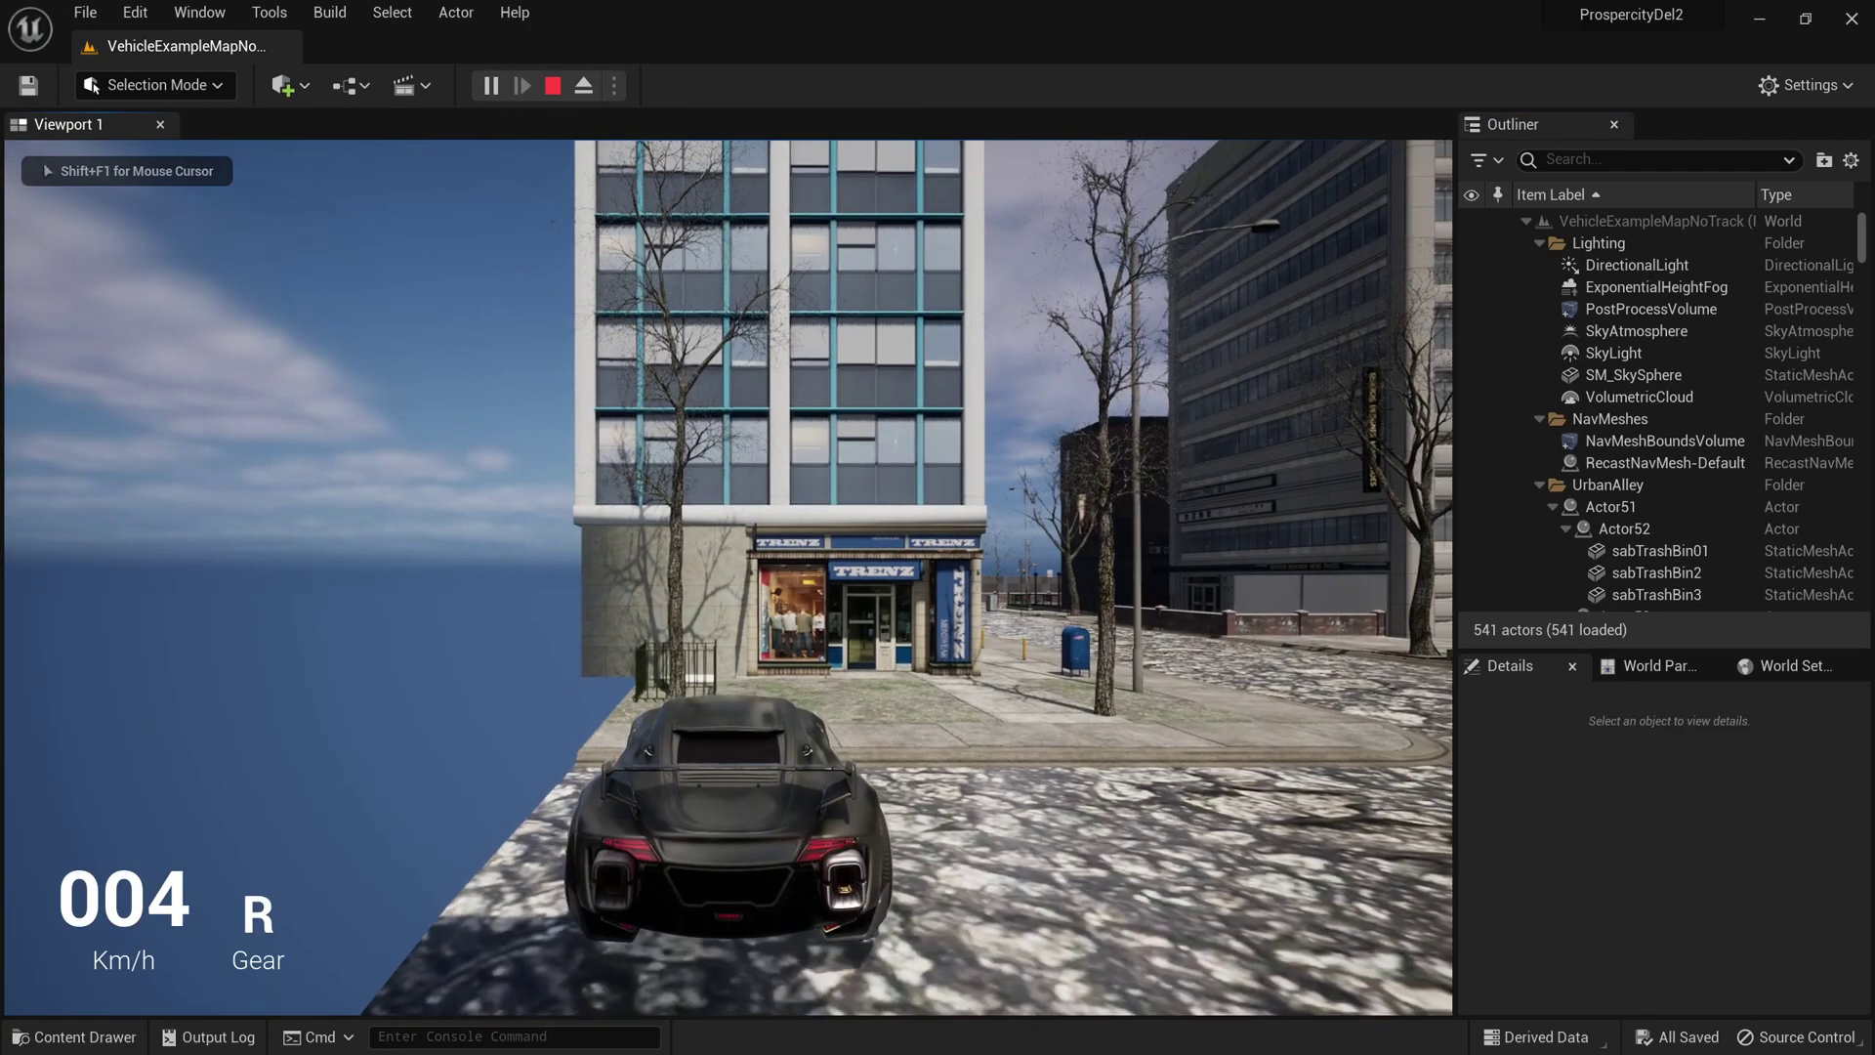
key("w")
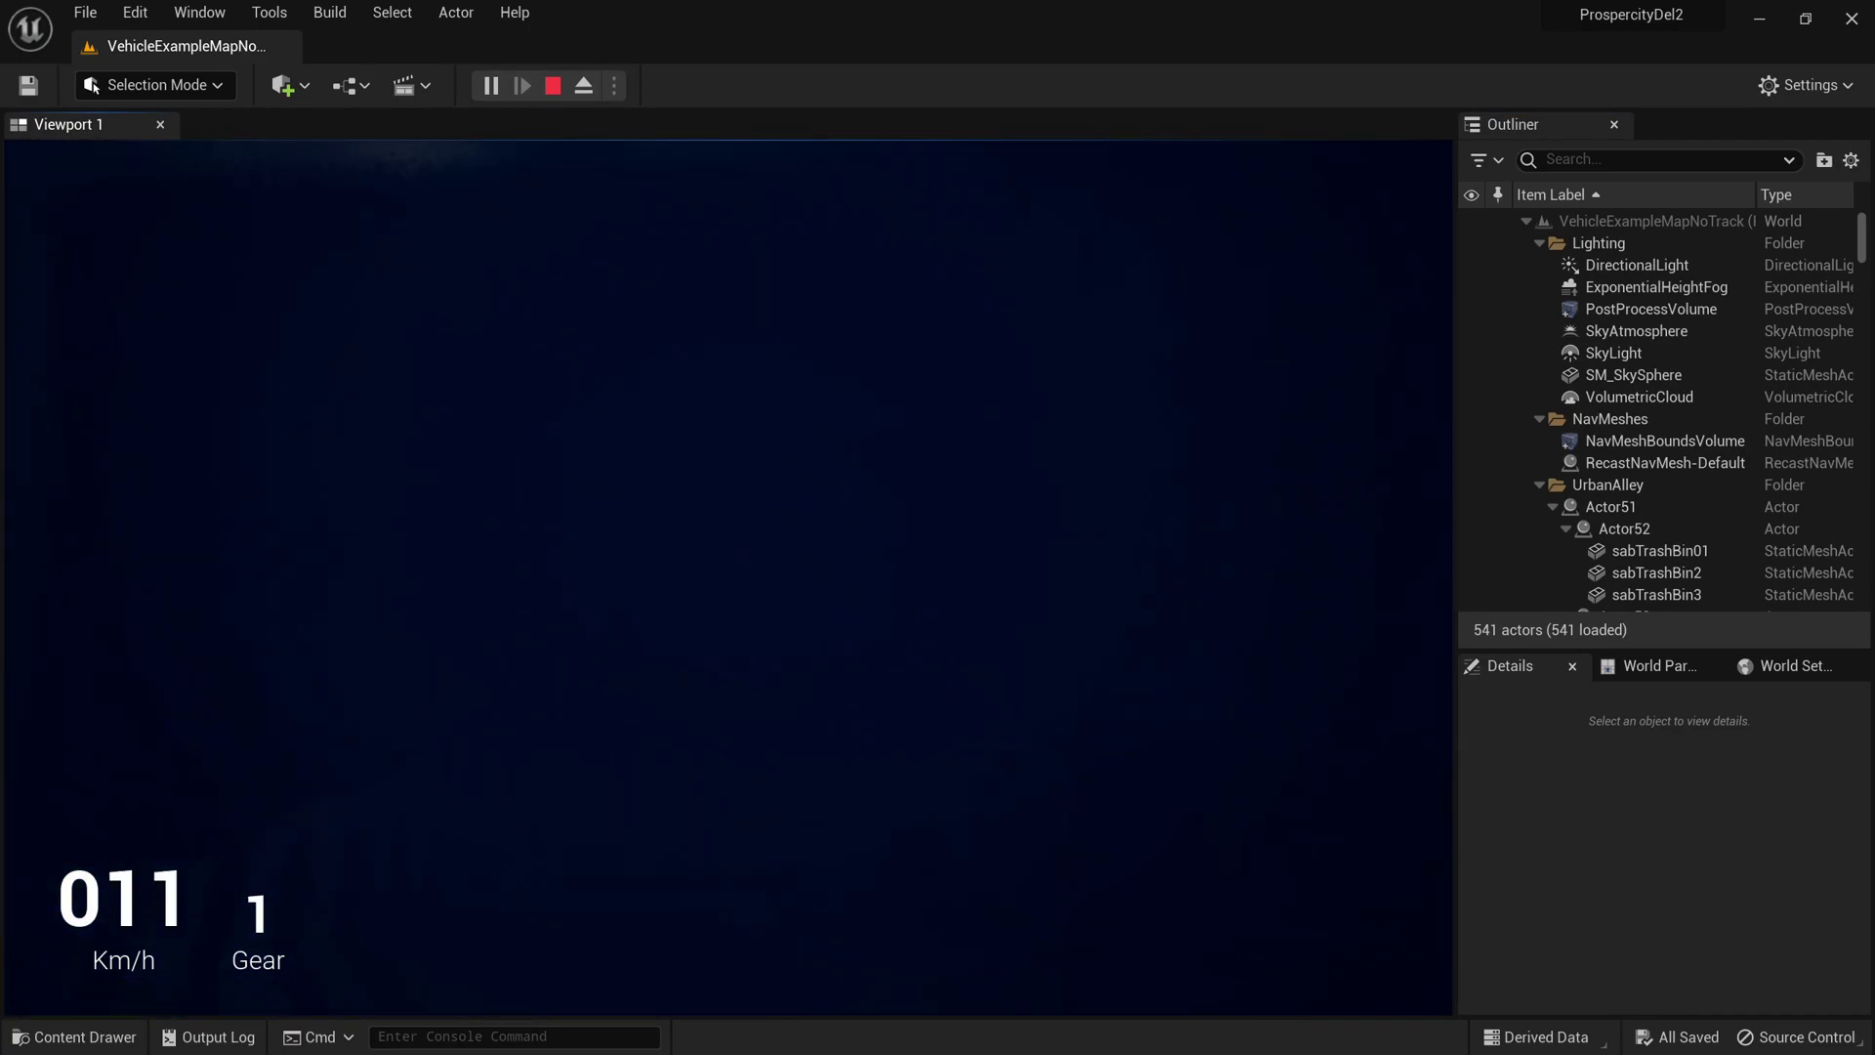
key("s")
key("w")
key("d")
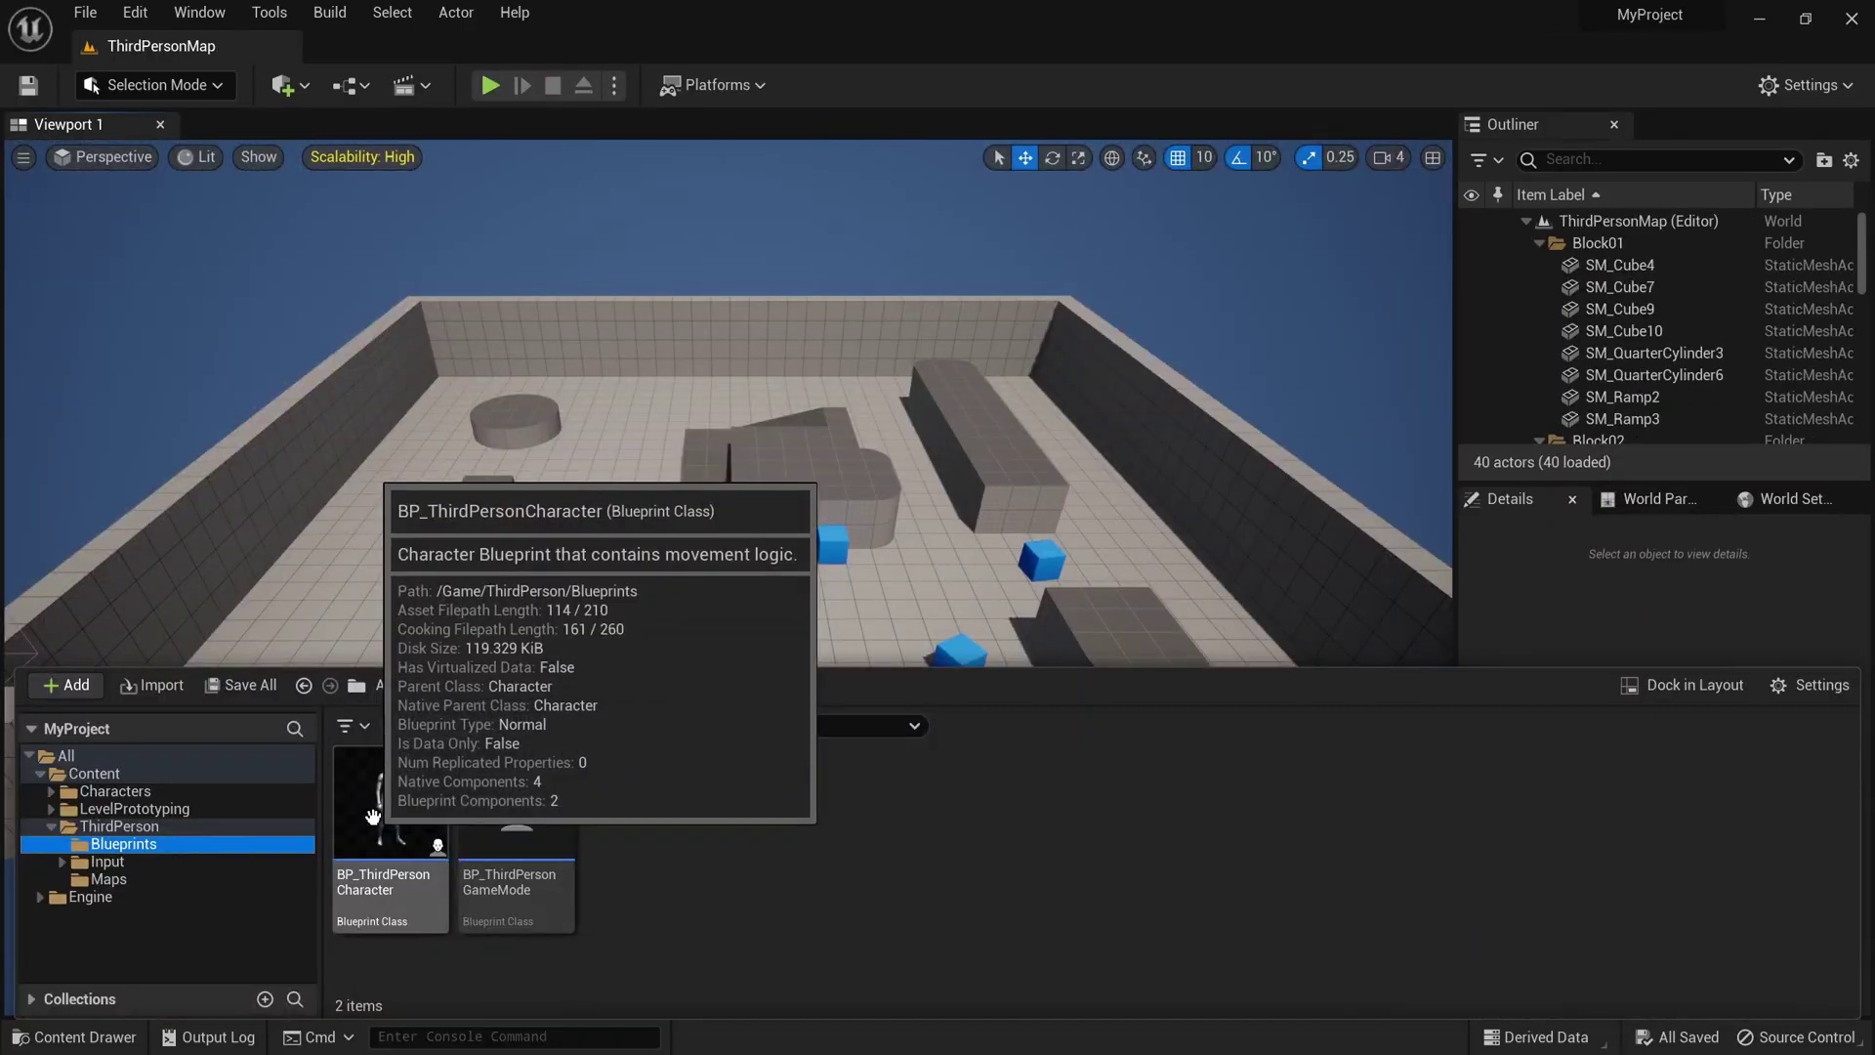
Step: Migrate BP_ThirdPersonCharacter with its dependencies, accepting the Asset Report list
left_click(399, 796)
right_click(399, 796)
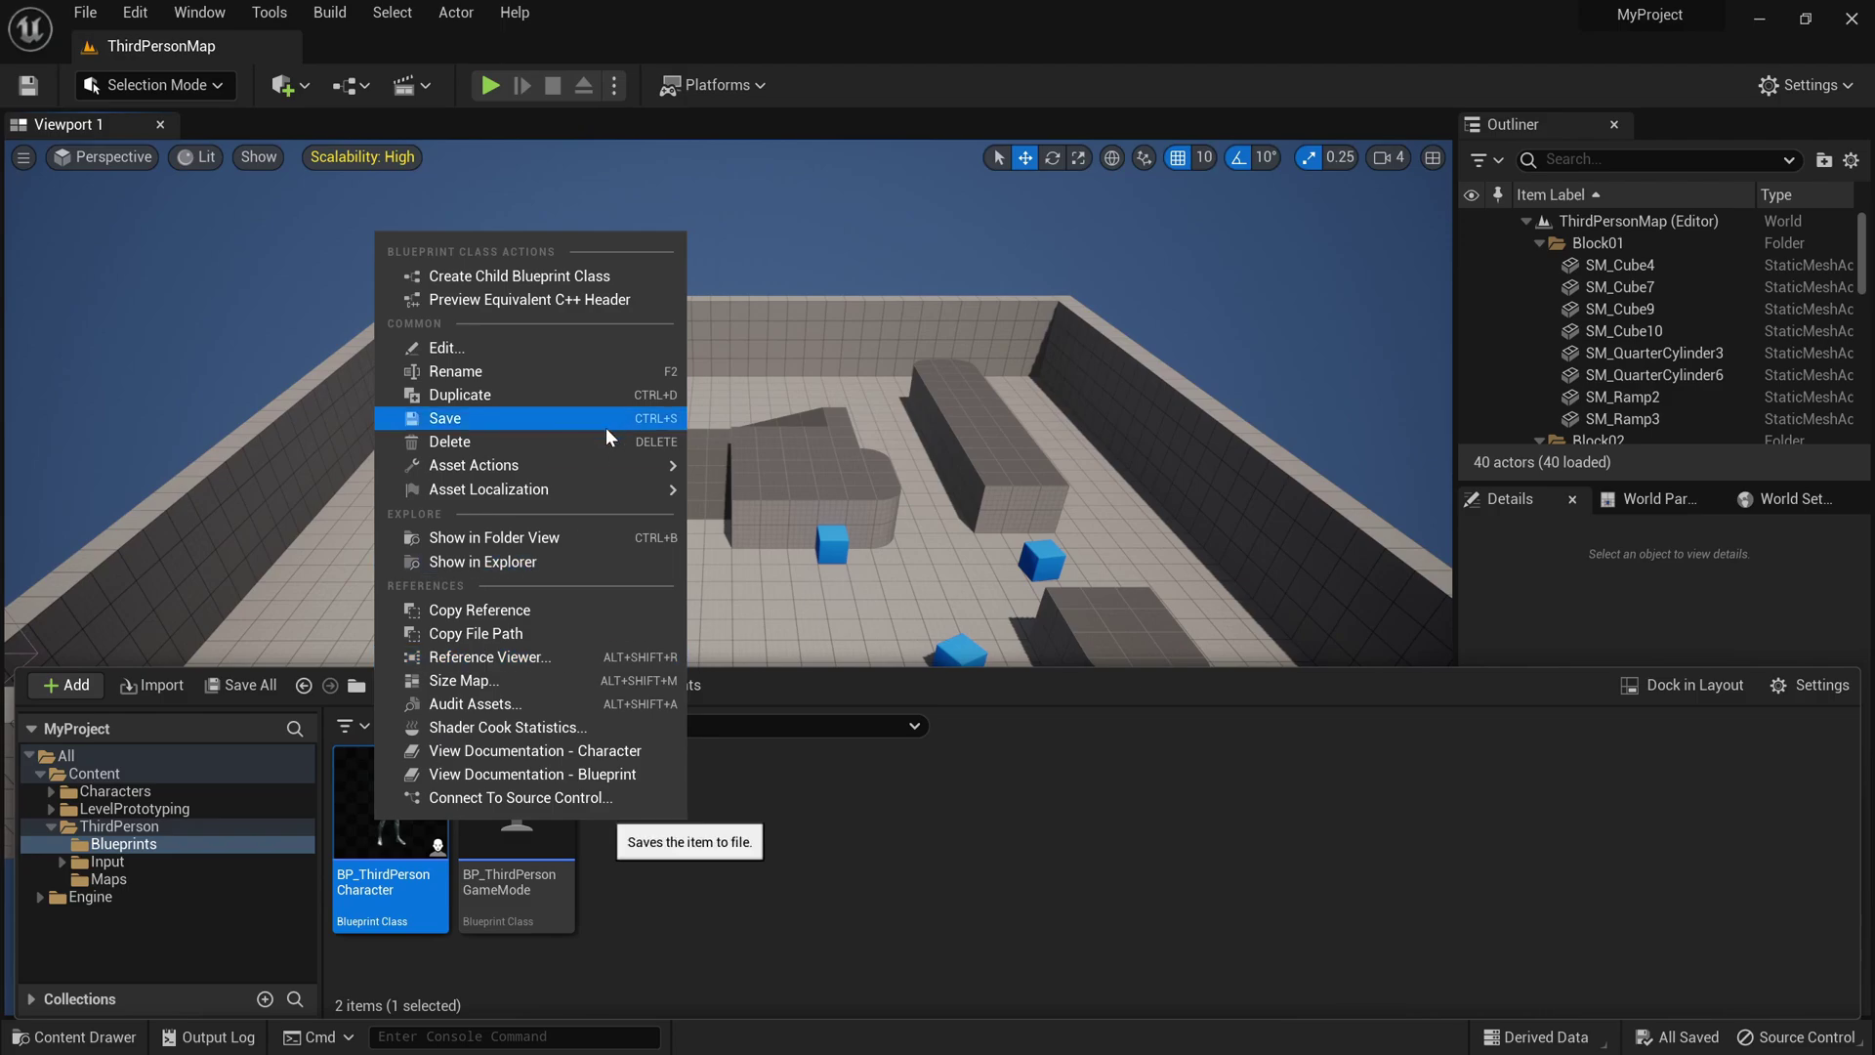
mouse_move(586, 466)
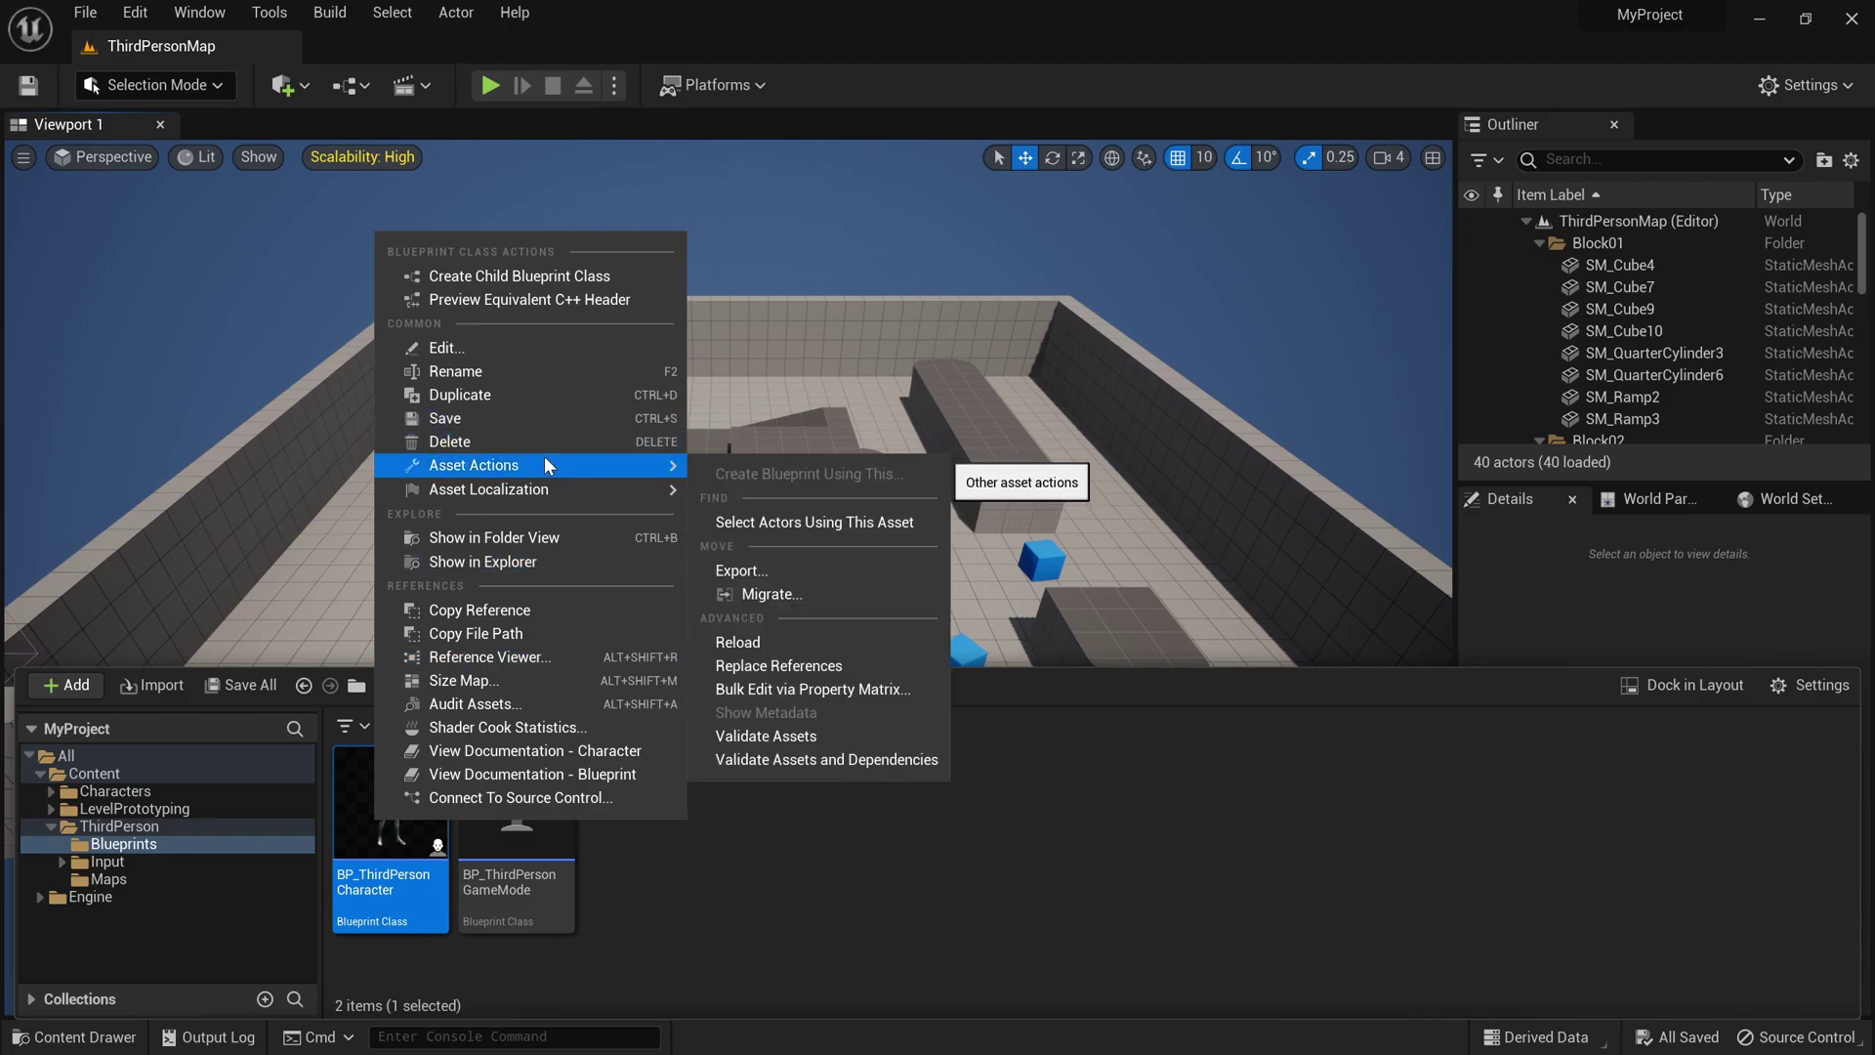
left_click(852, 594)
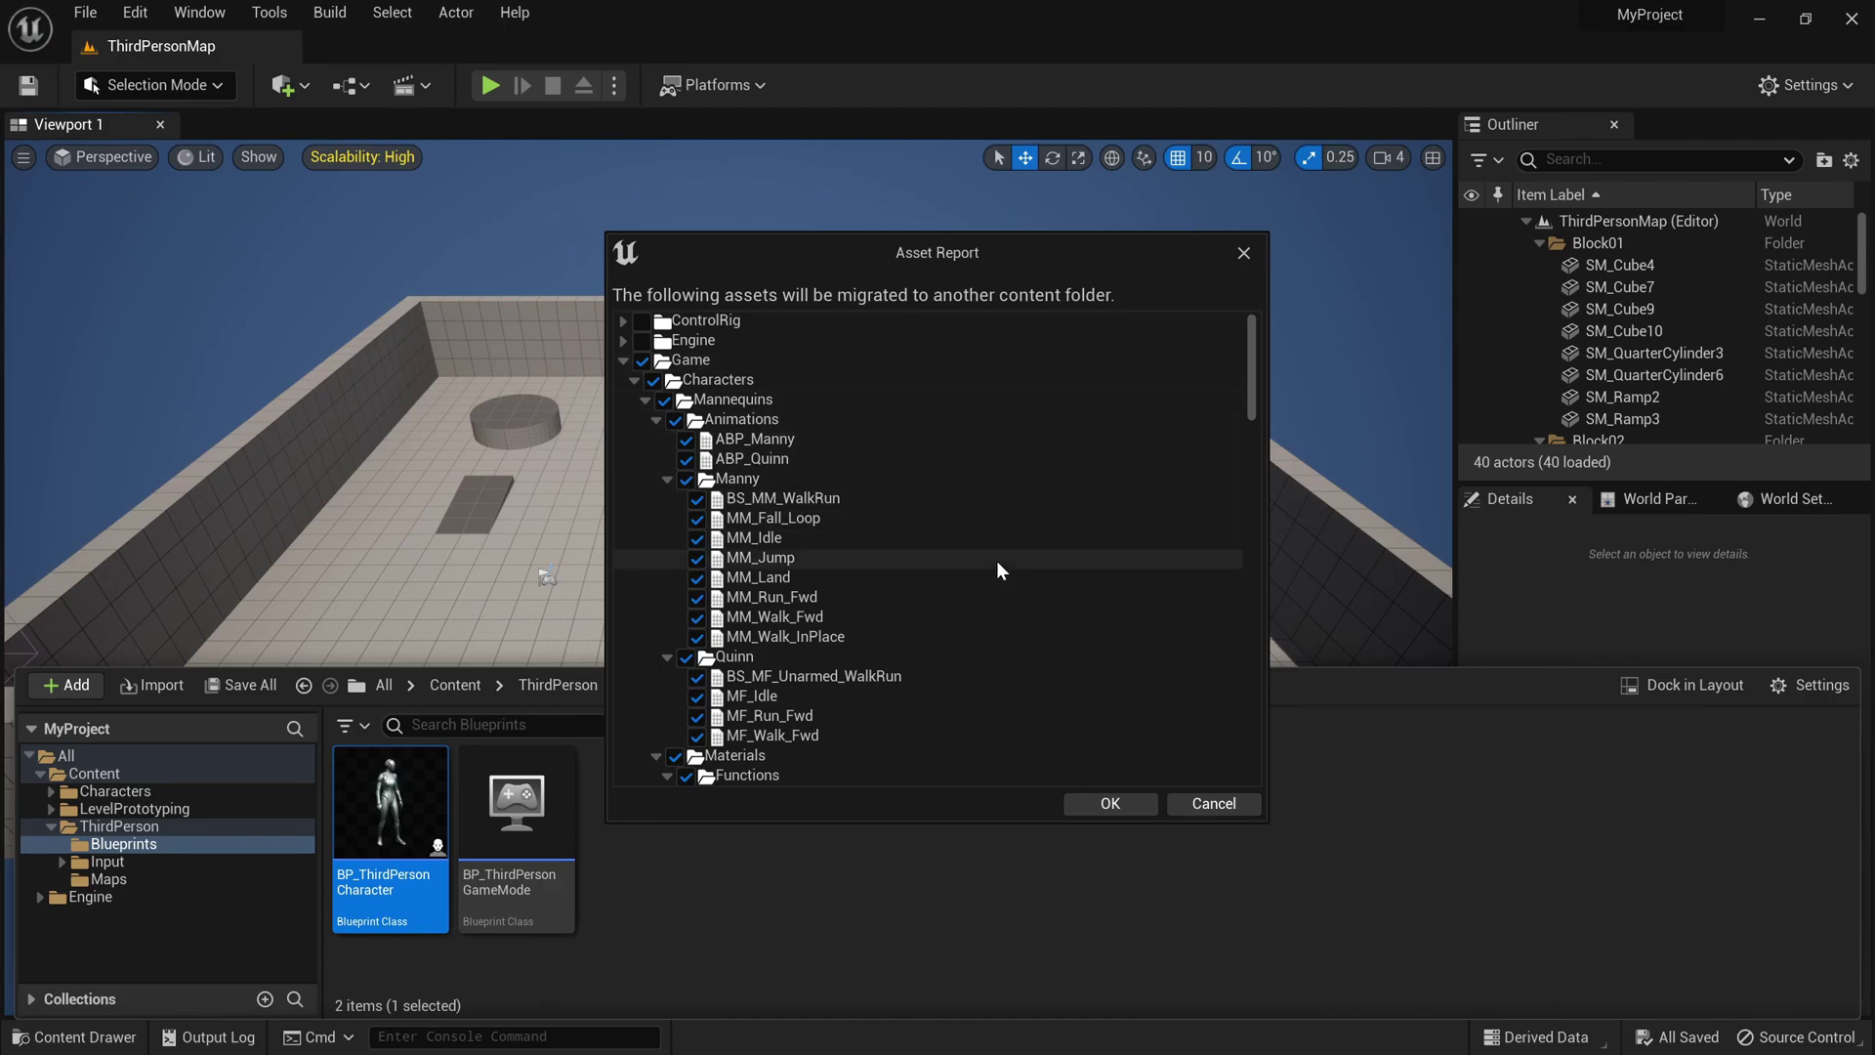
scroll(1036, 526, "down", 2)
scroll(1034, 525, "up", 2)
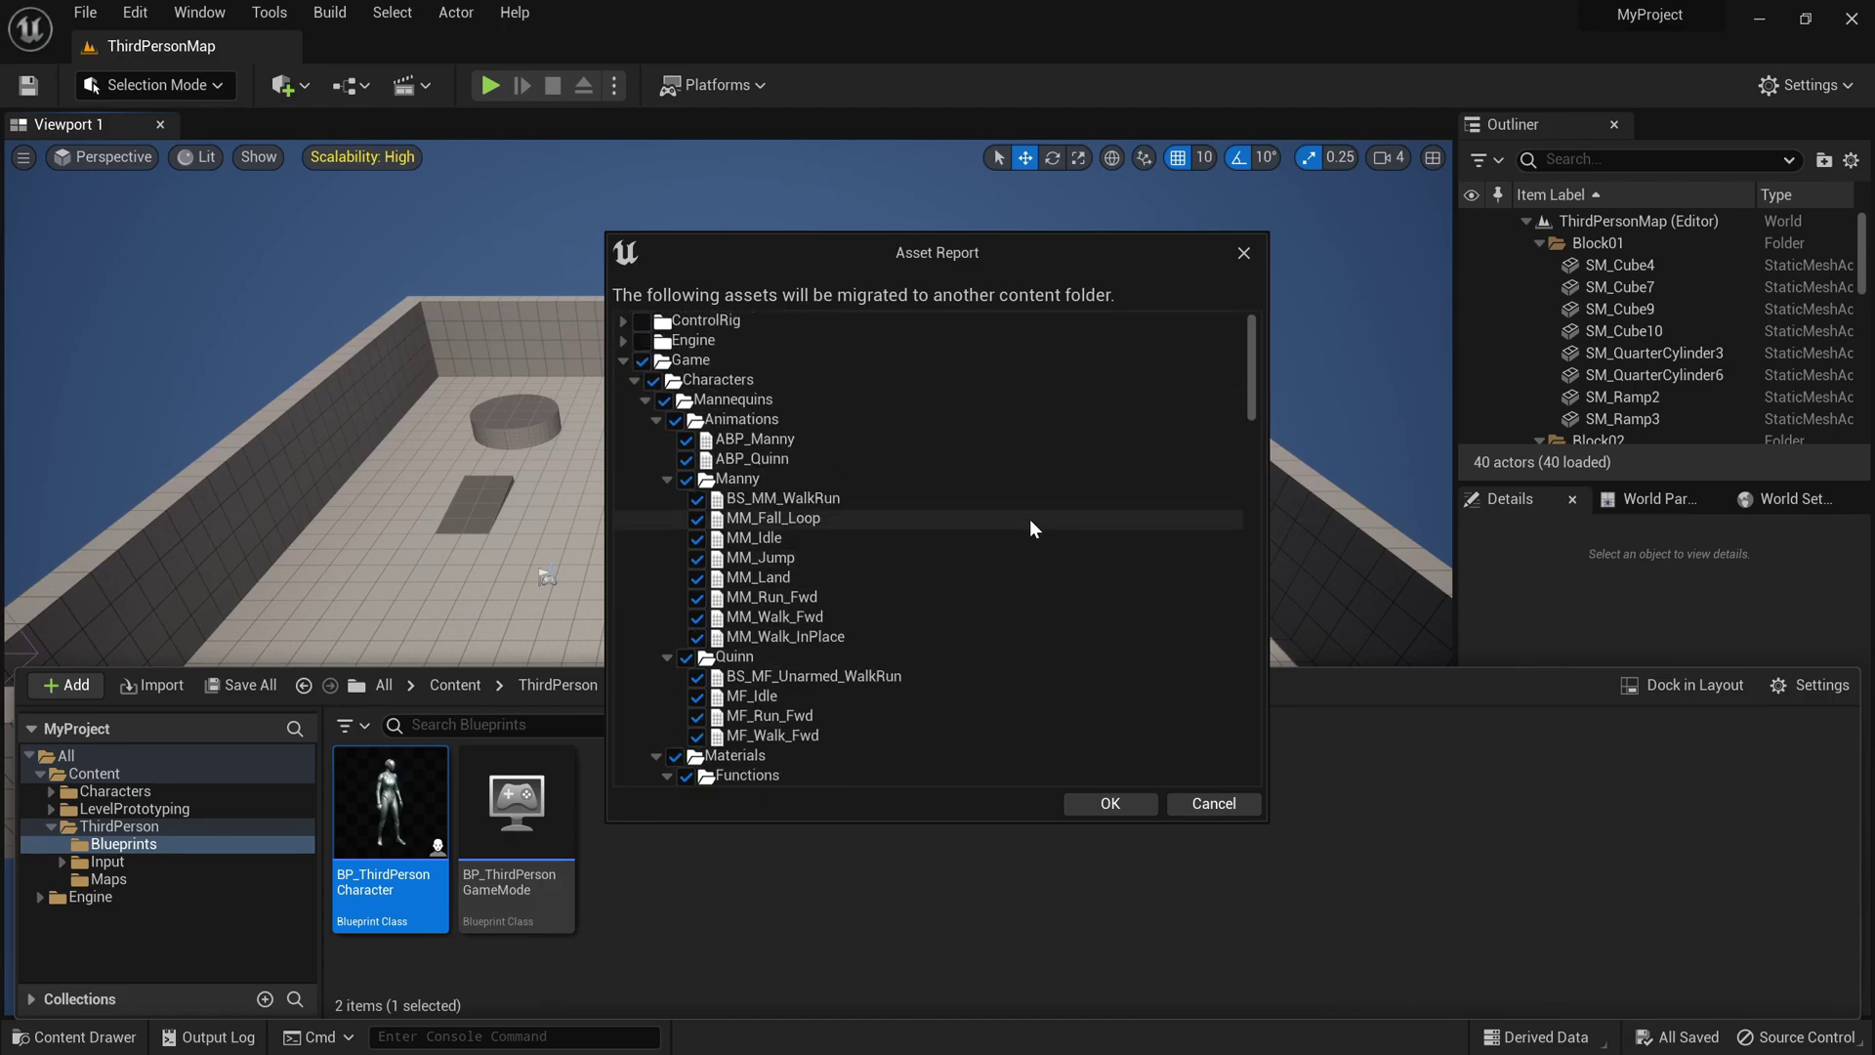
left_click(1111, 803)
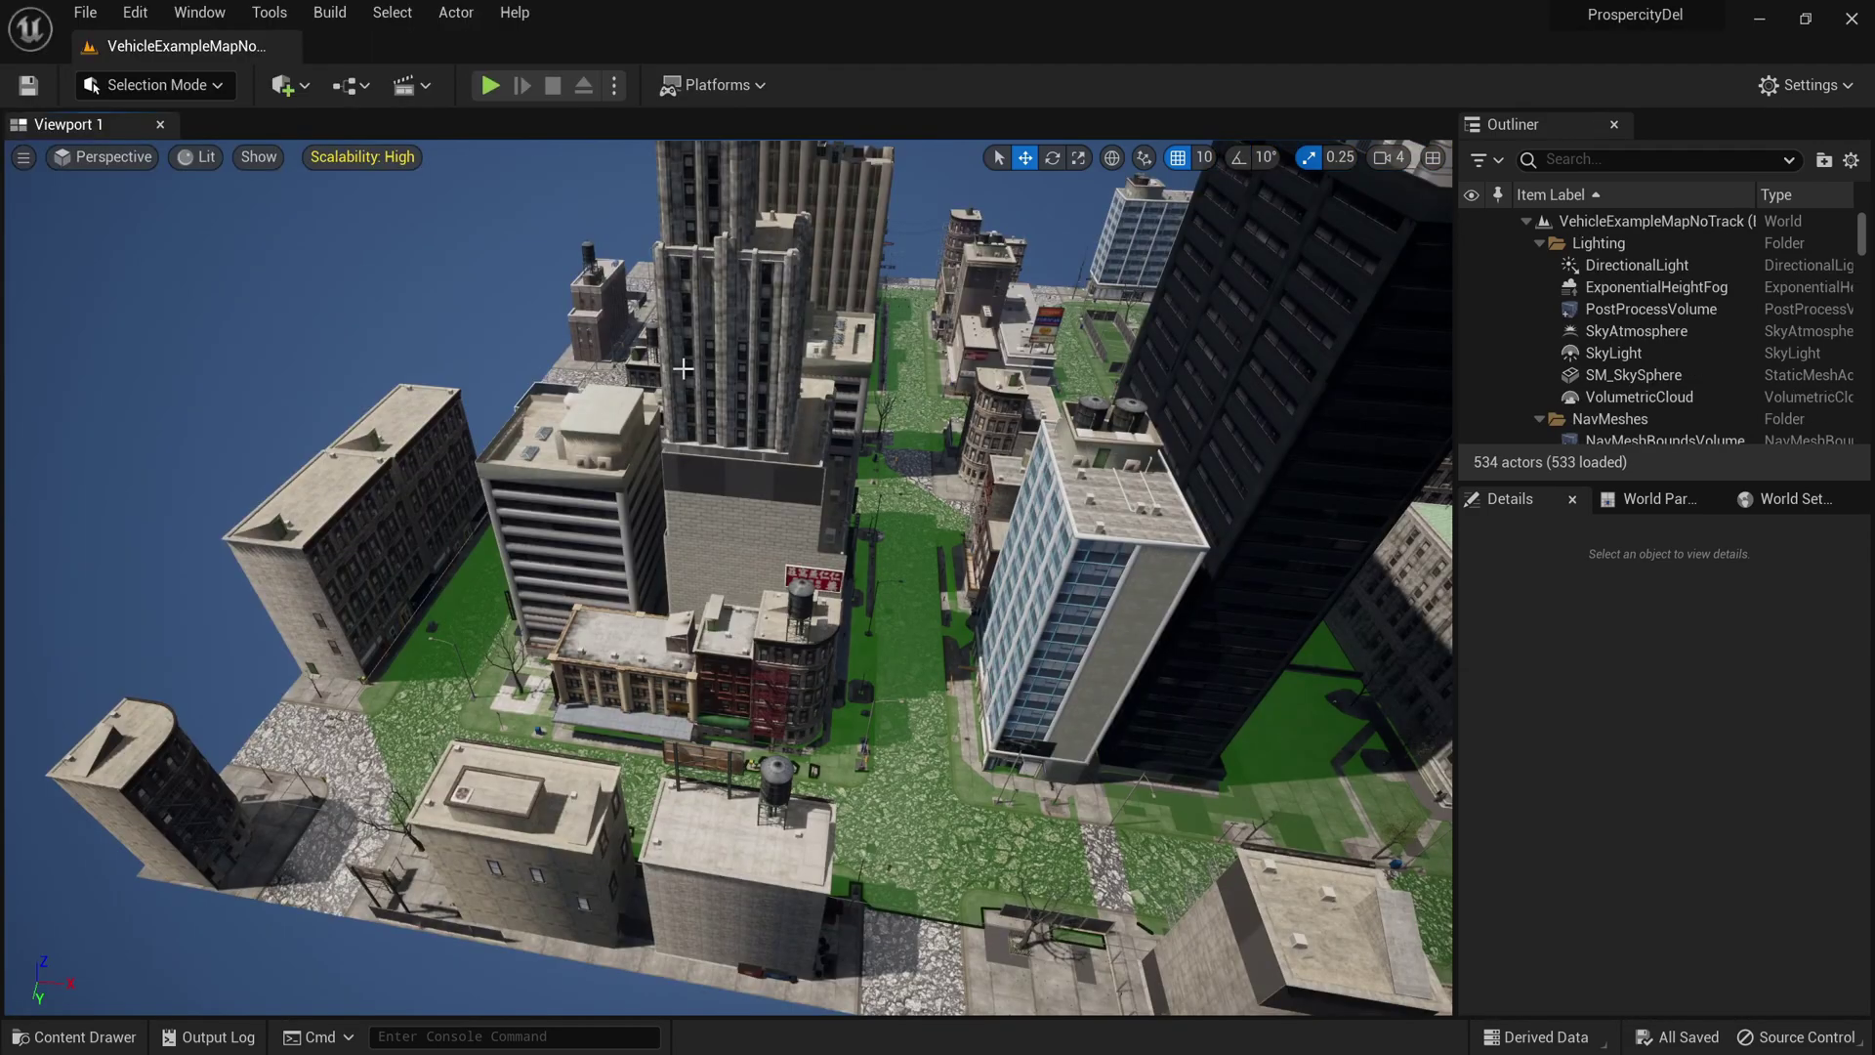
Step: Browse to the ThirdPerson Blueprints folder to confirm BP_ThirdPersonCharacter arrived
key("ctrl+space")
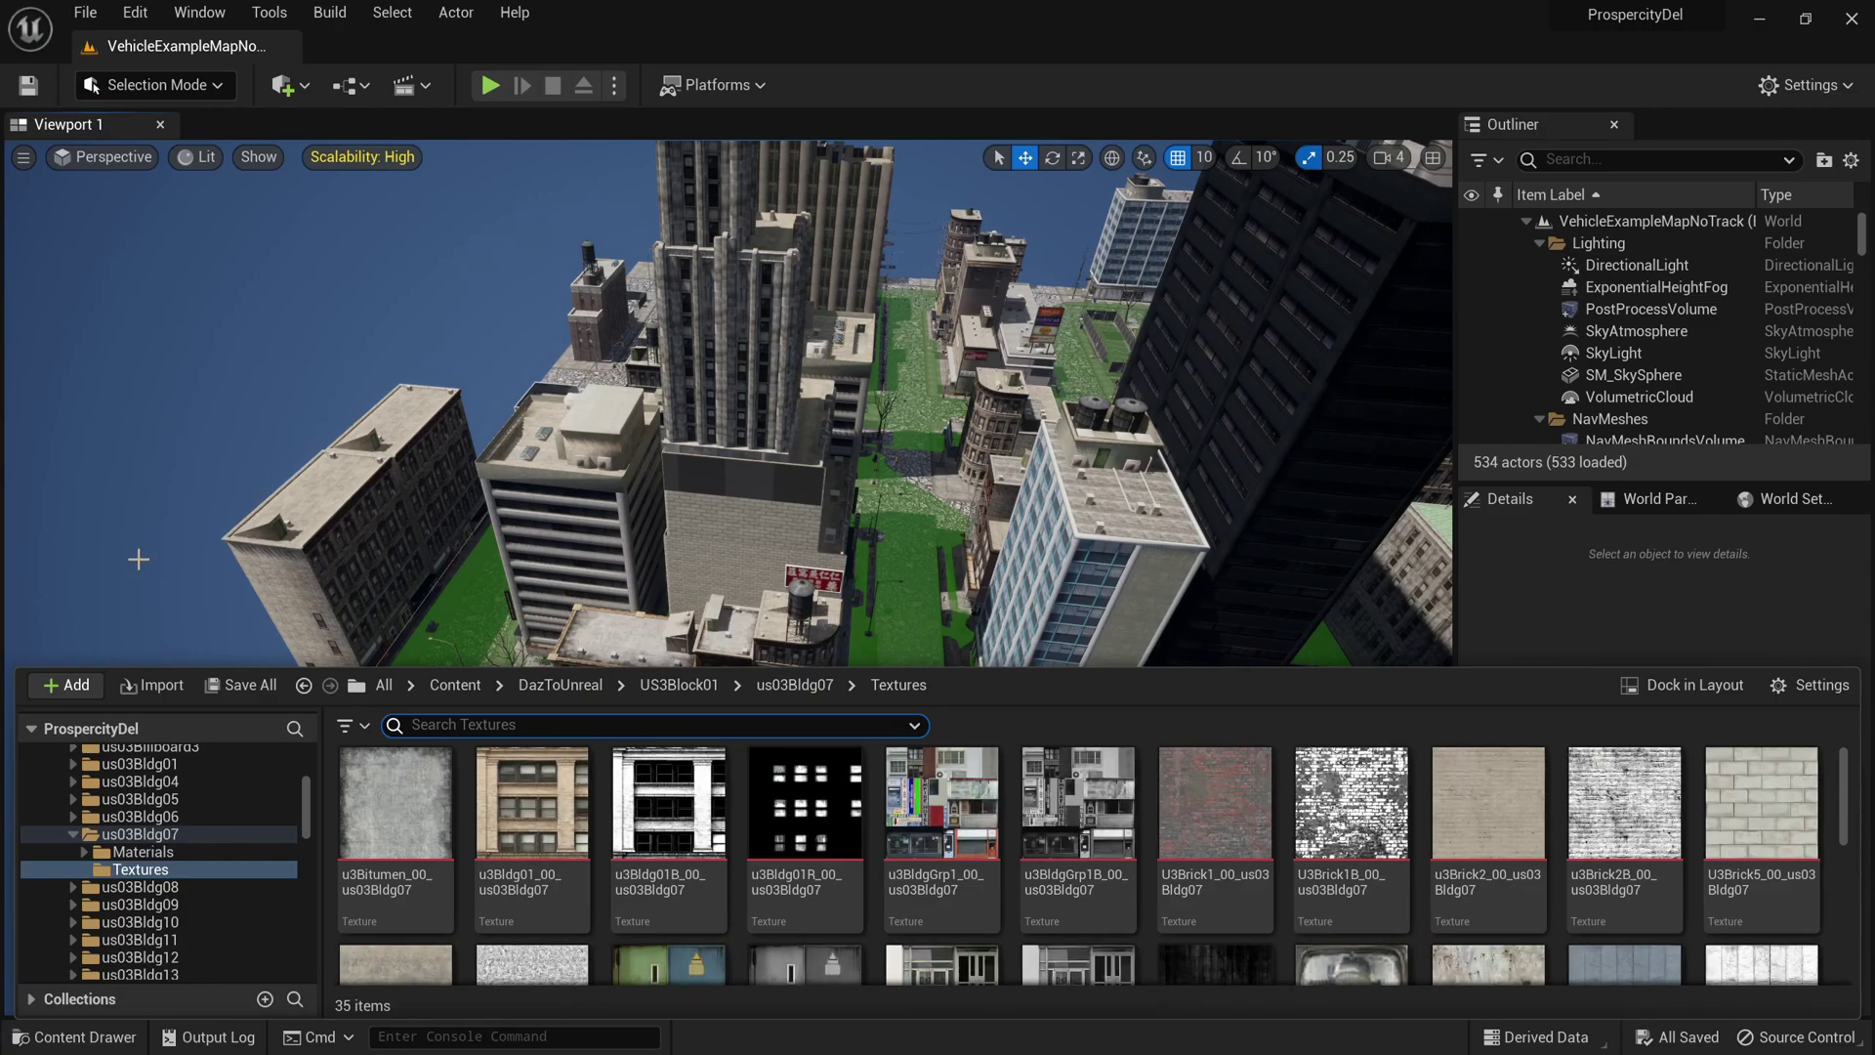
scroll(131, 860, "up", 5)
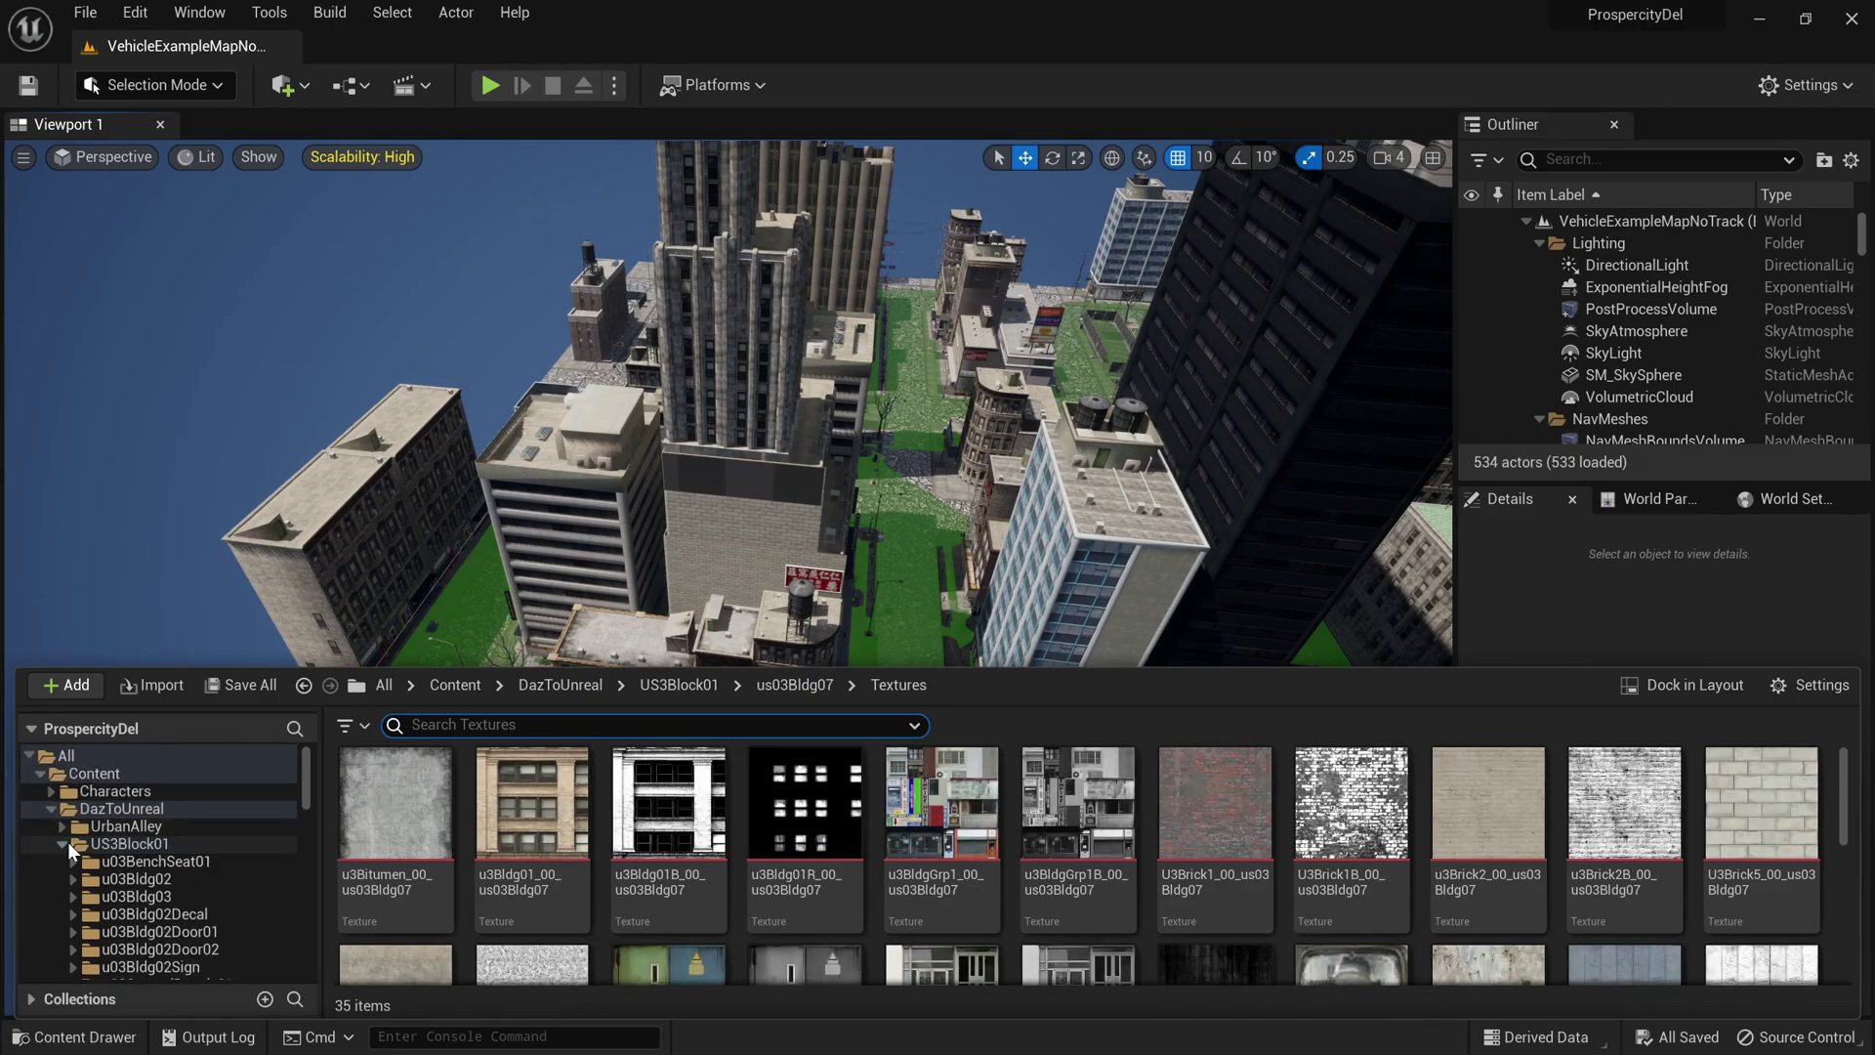
left_click(58, 846)
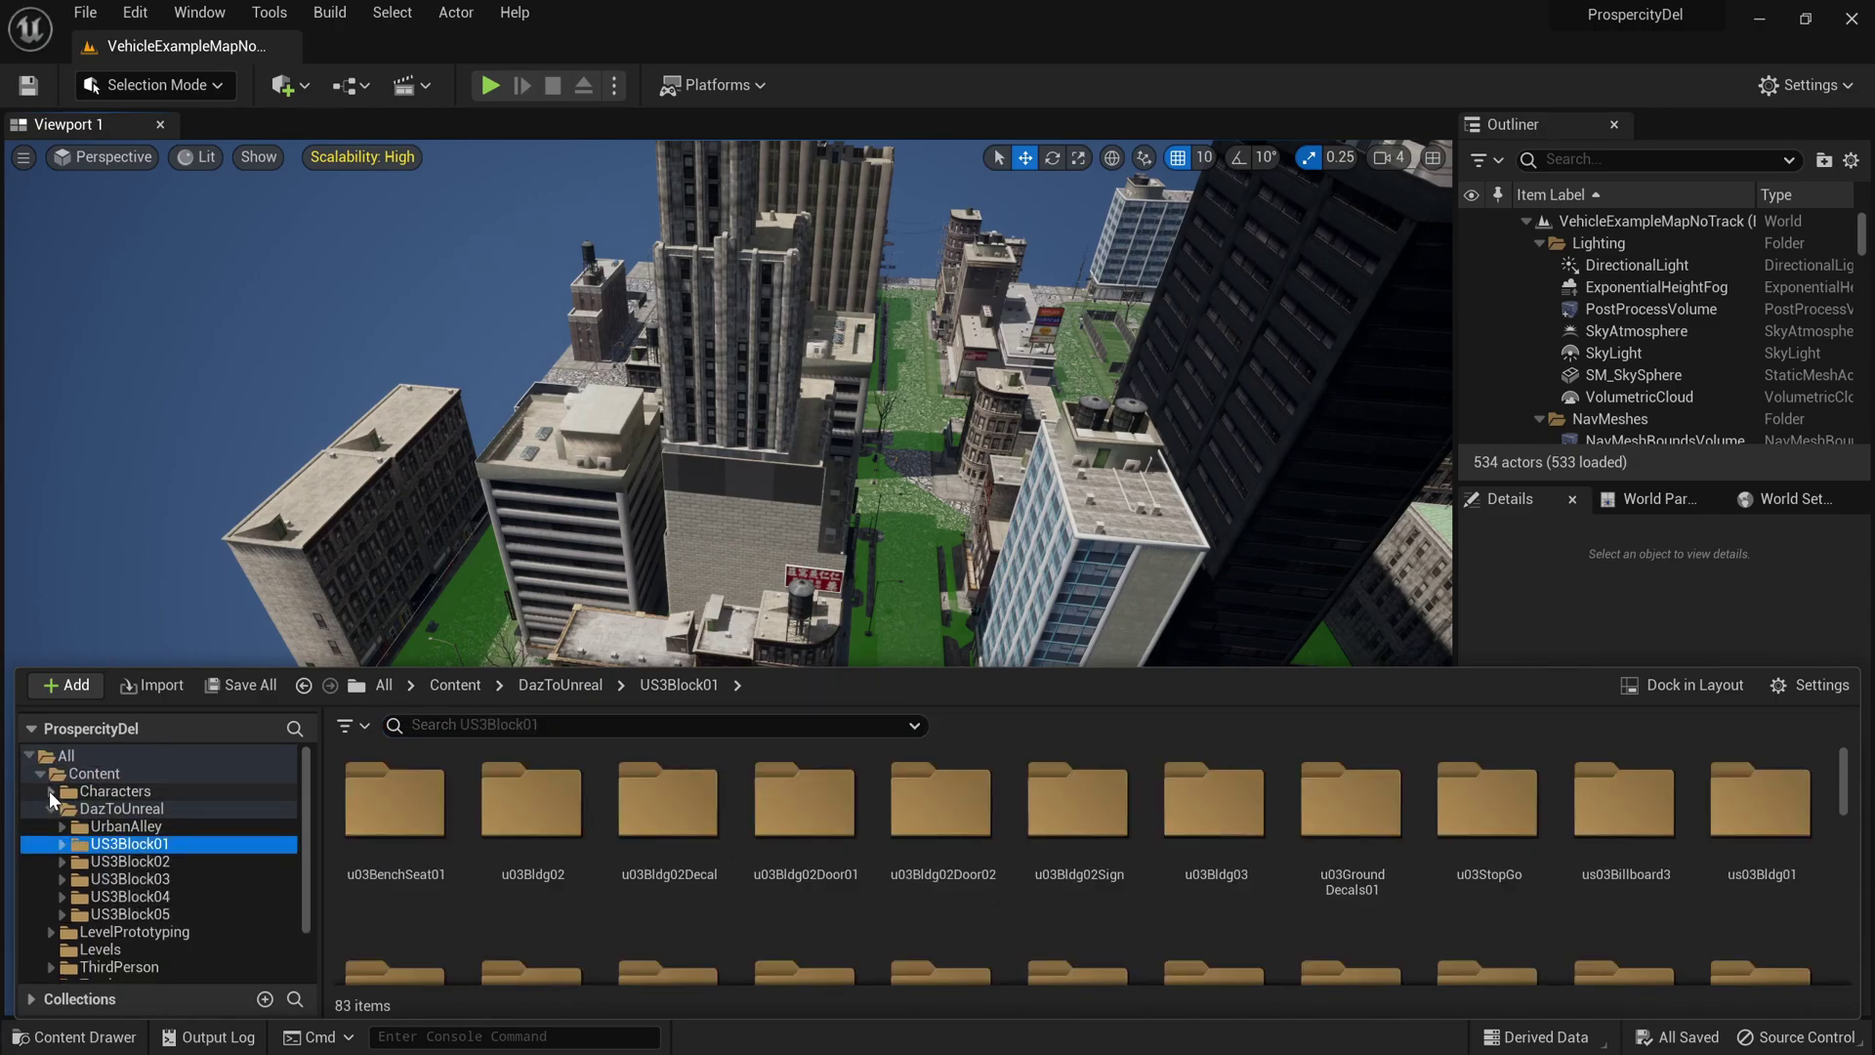
left_click(53, 801)
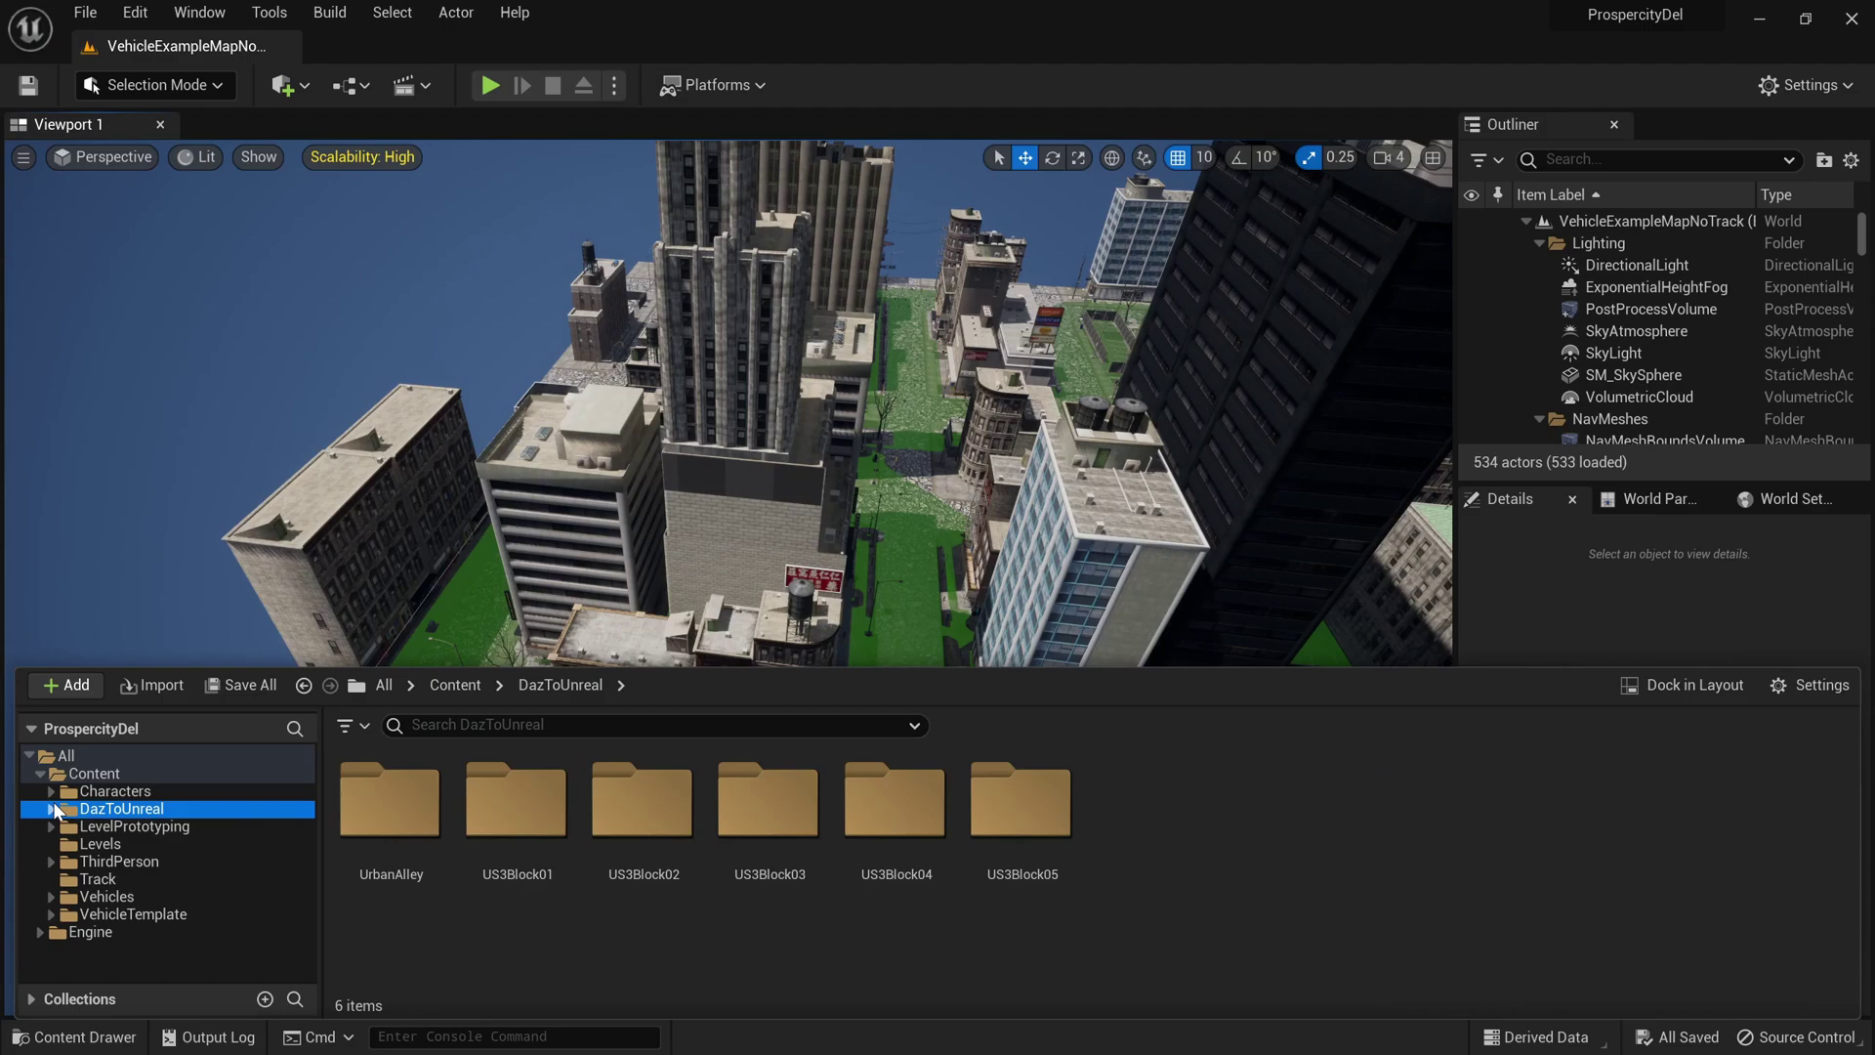
left_click(136, 863)
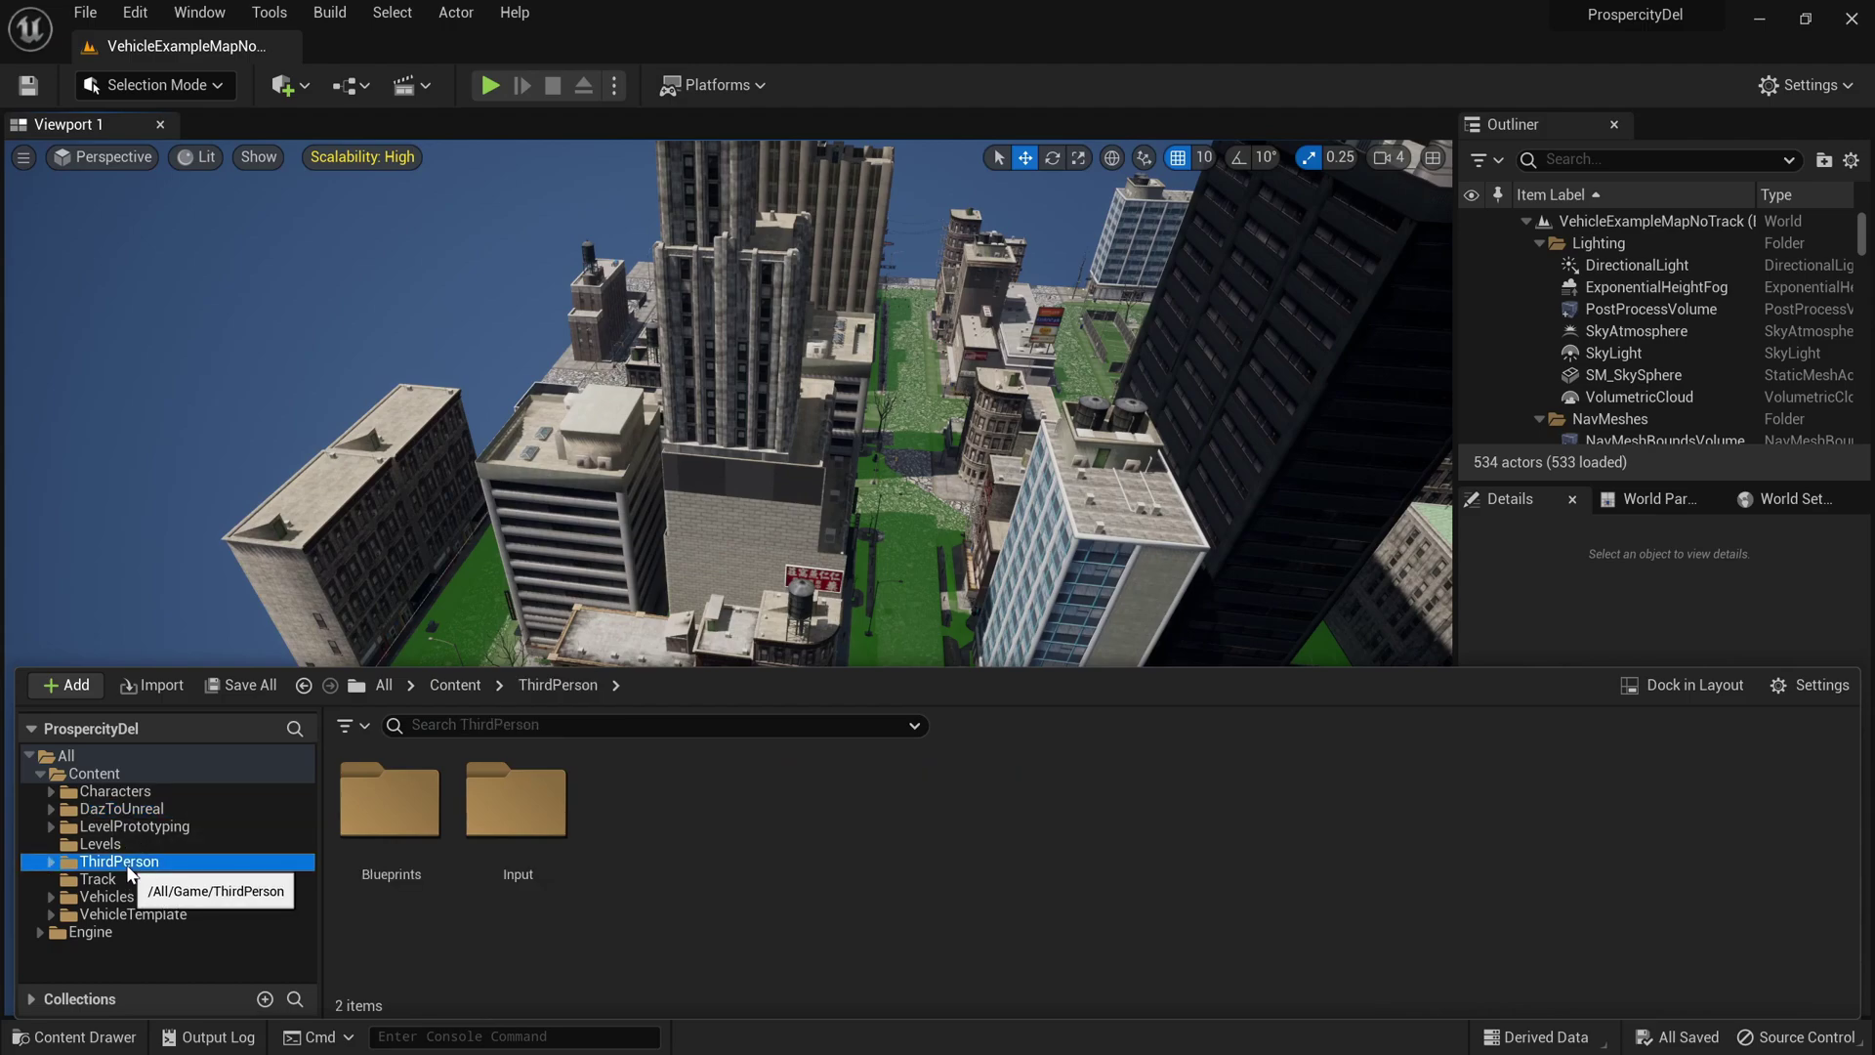
double_click(399, 808)
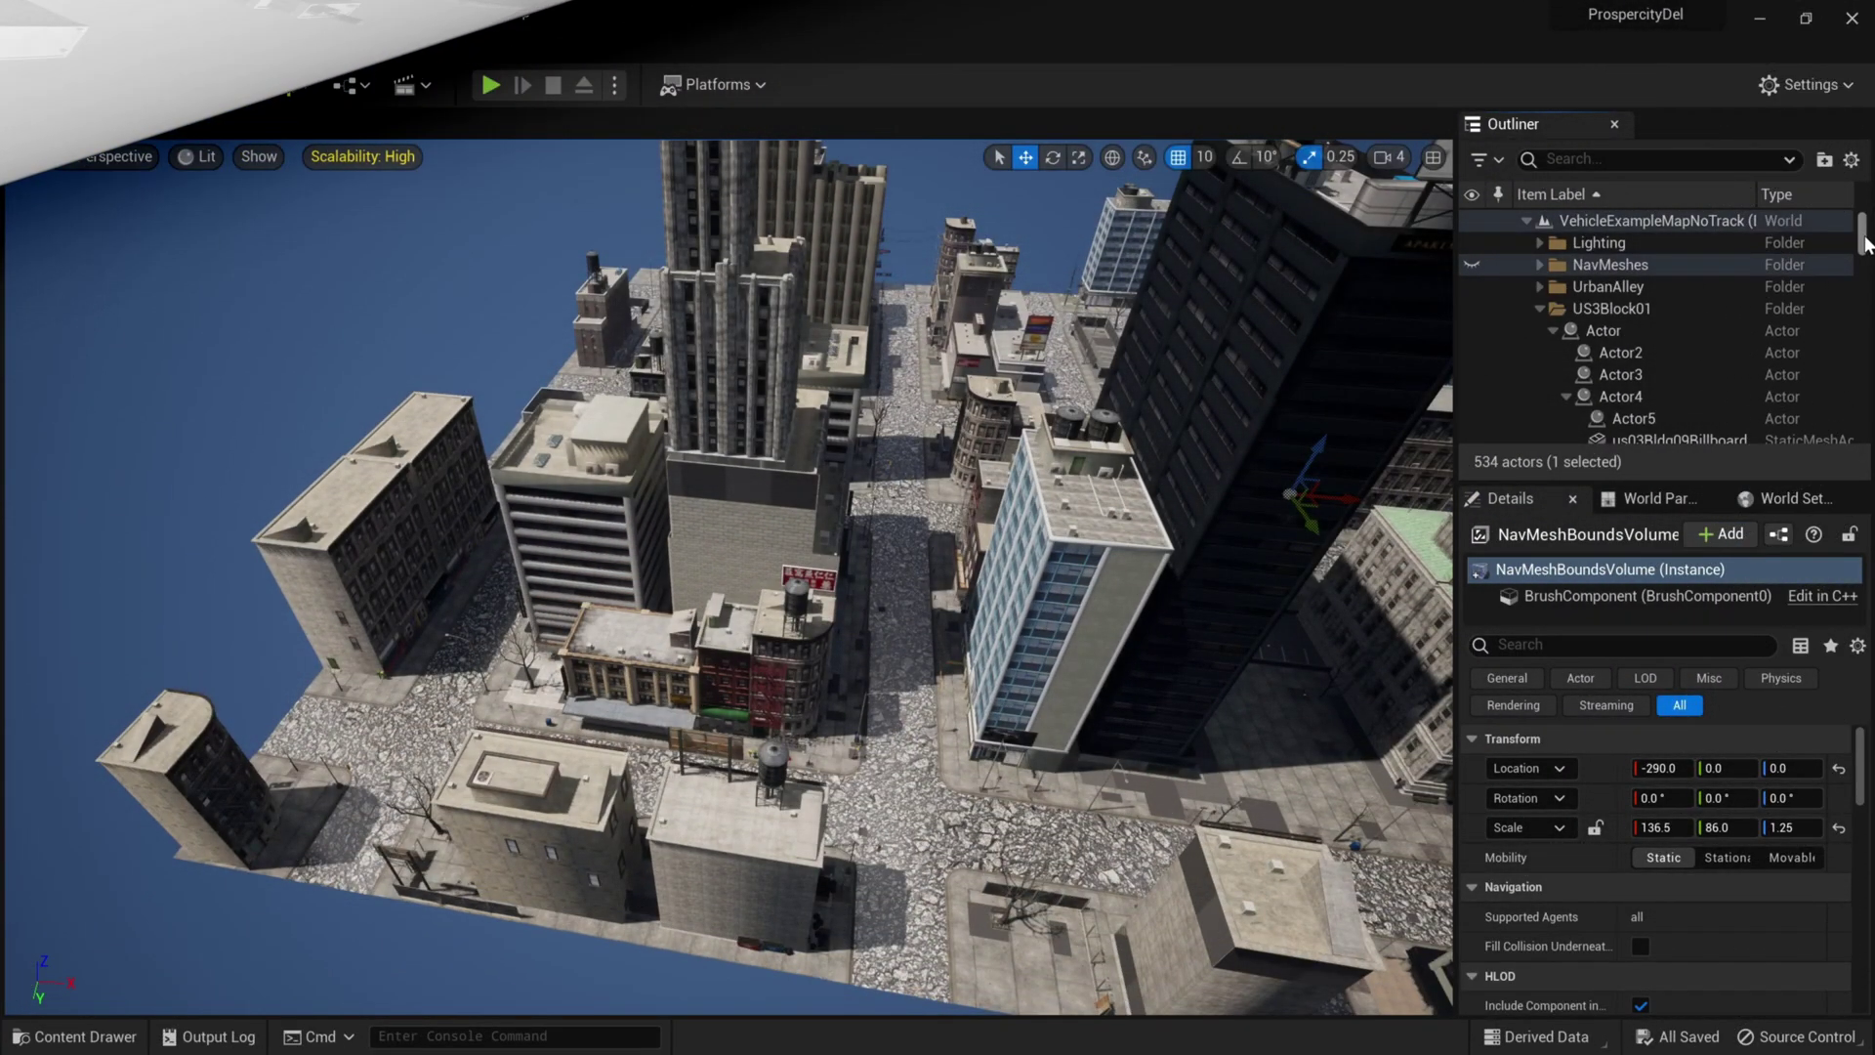
Step: Focus on PlayerStart and drop BP_ThirdPersonCharacter onto the street beside it
left_click_drag(1861, 232, 1861, 418)
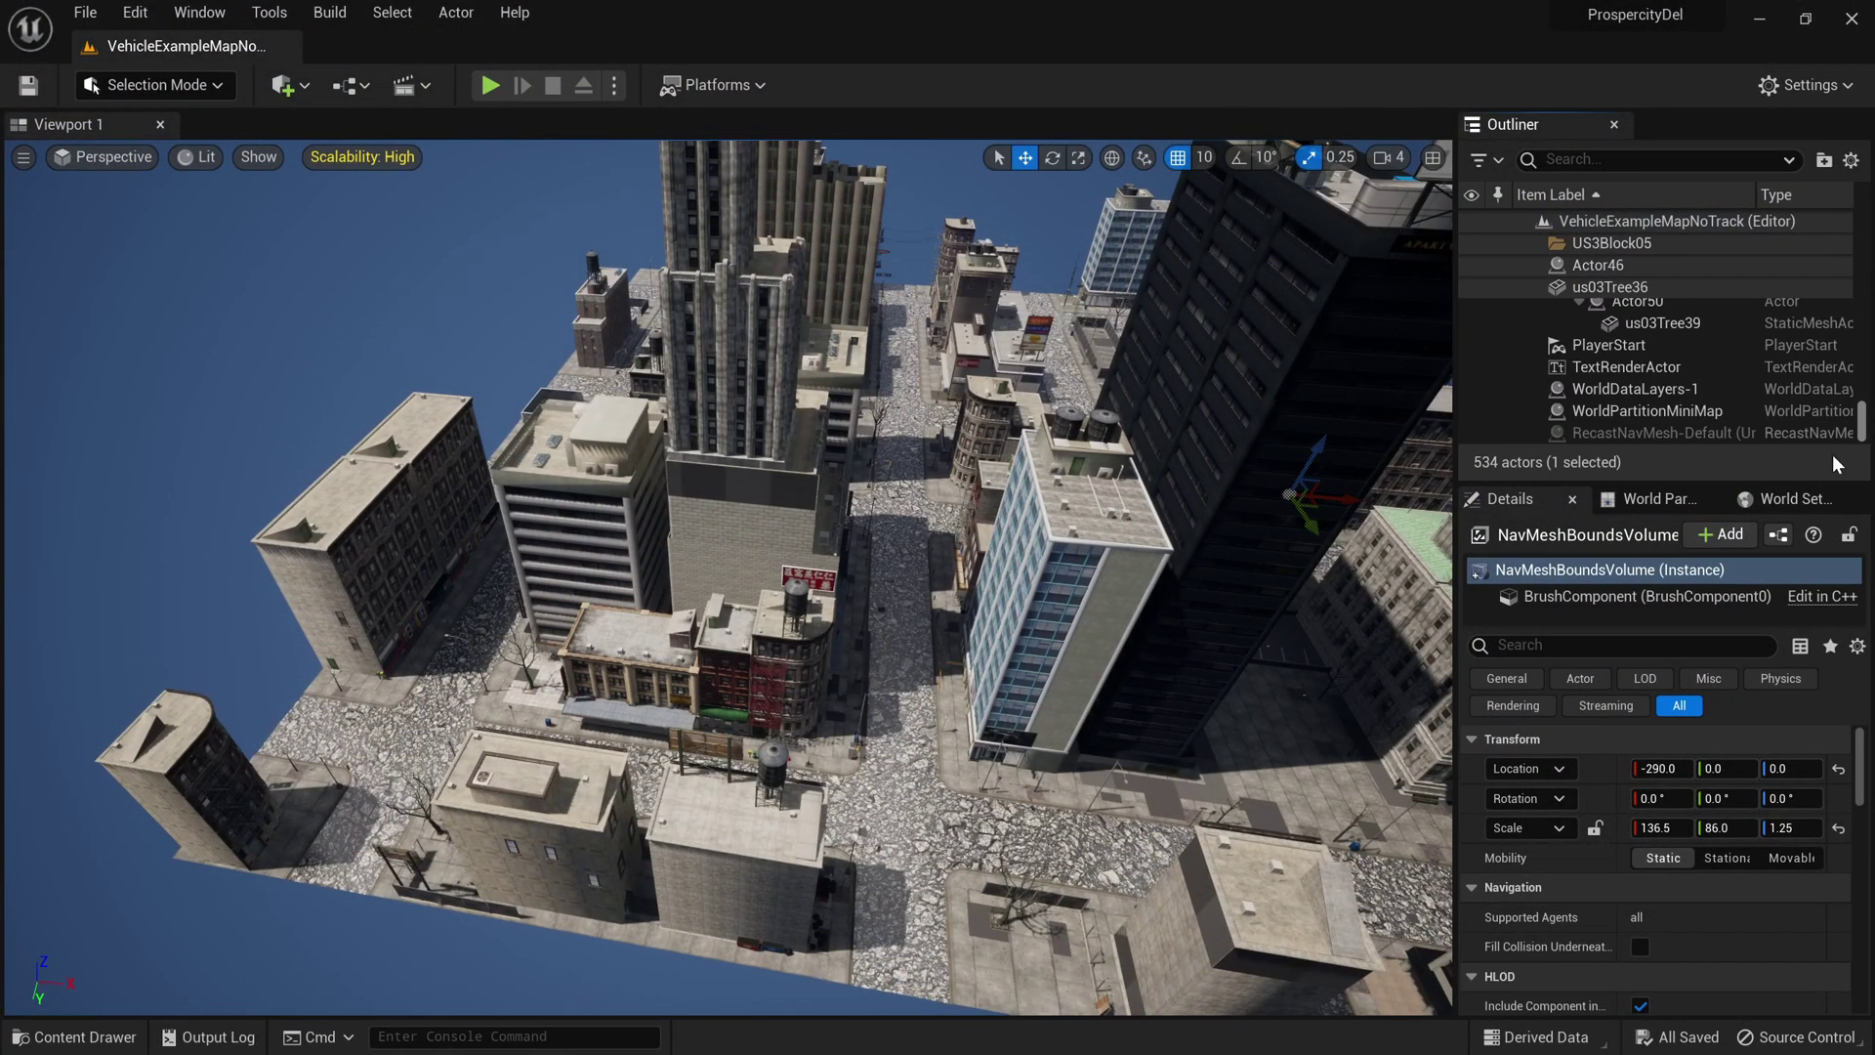
double_click(1598, 346)
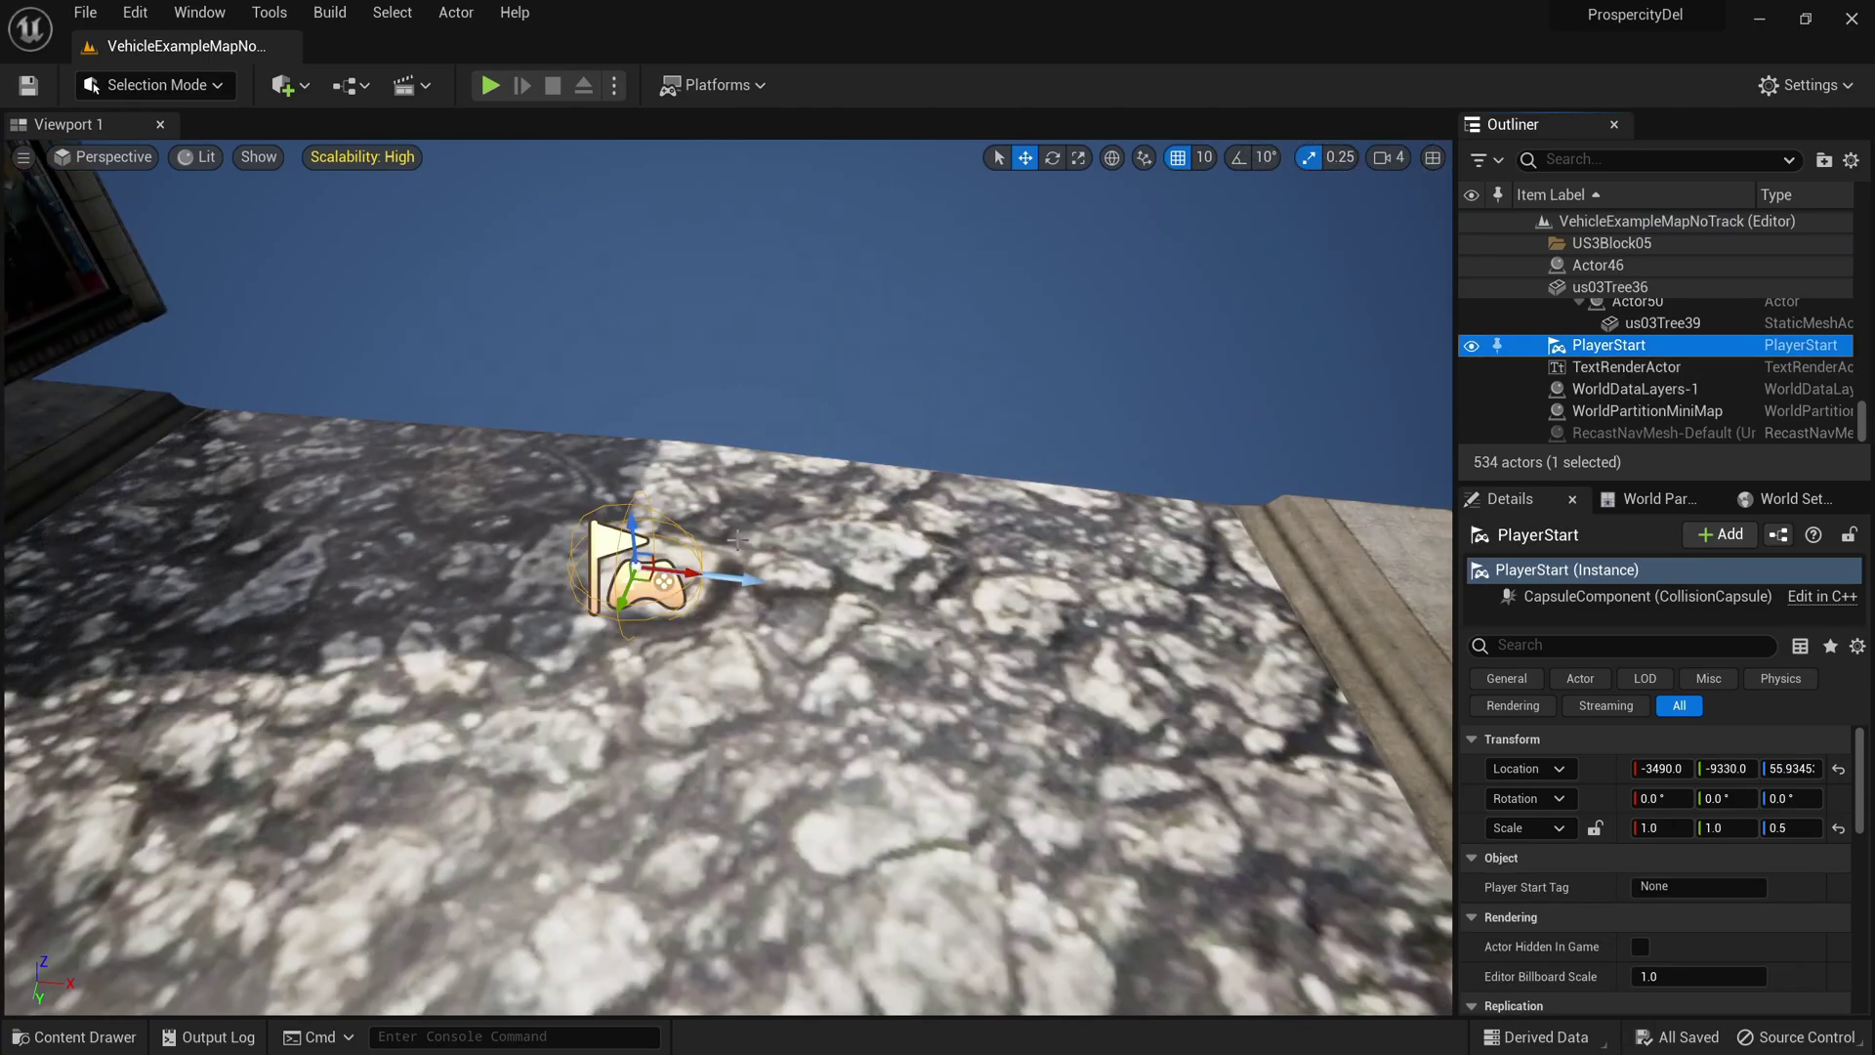
right_click_drag(737, 540, 315, 832)
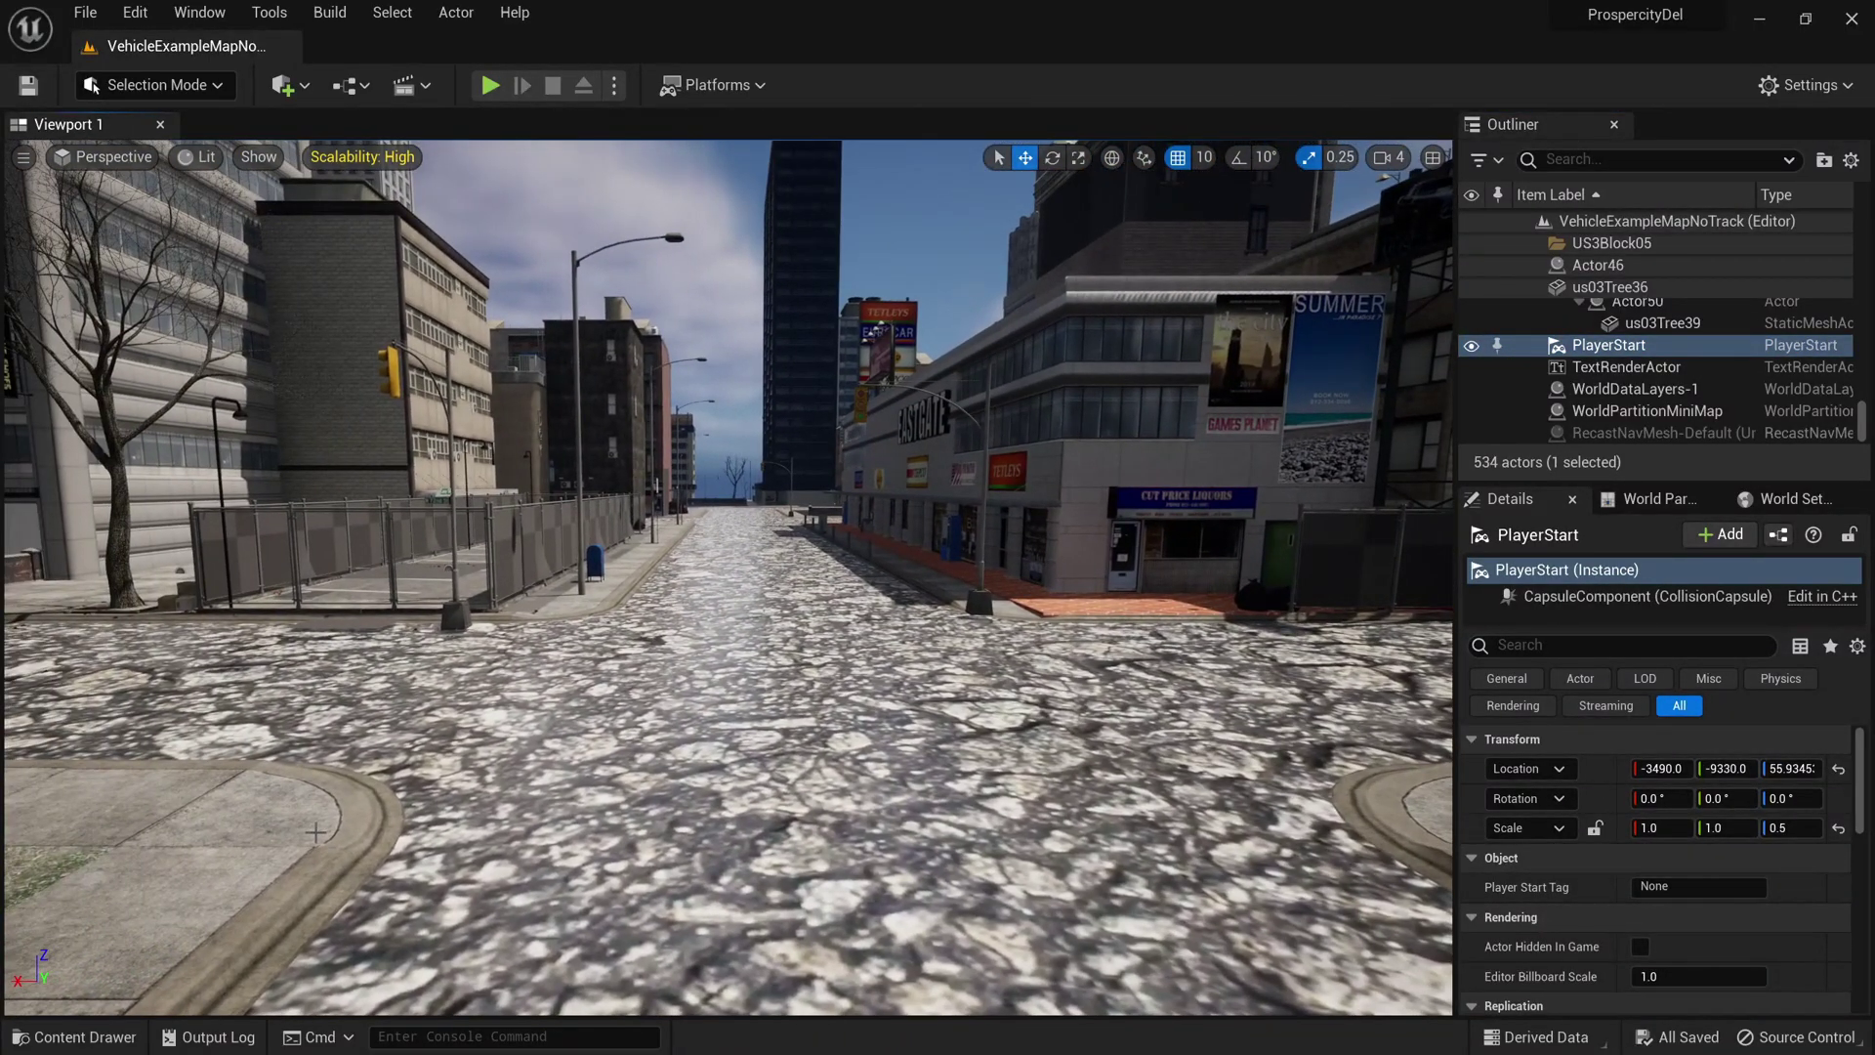
key("ctrl+space")
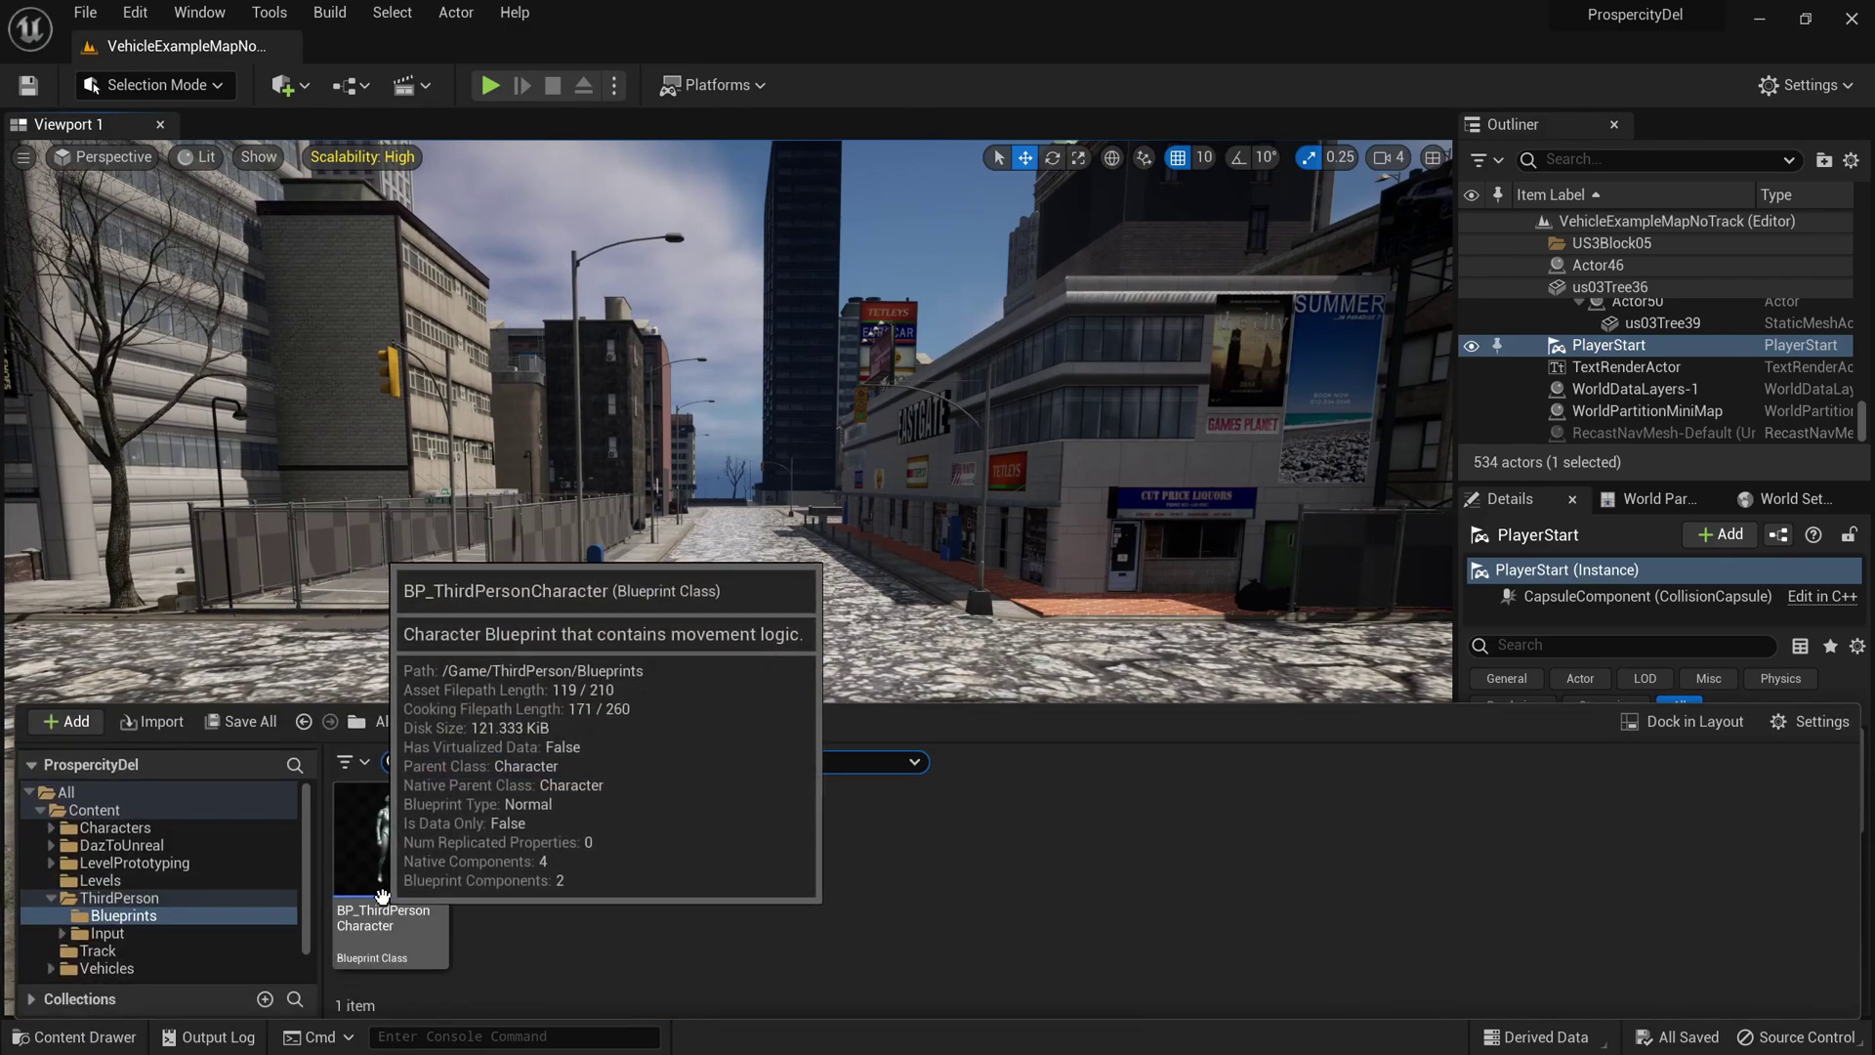
left_click_drag(624, 696, 586, 859)
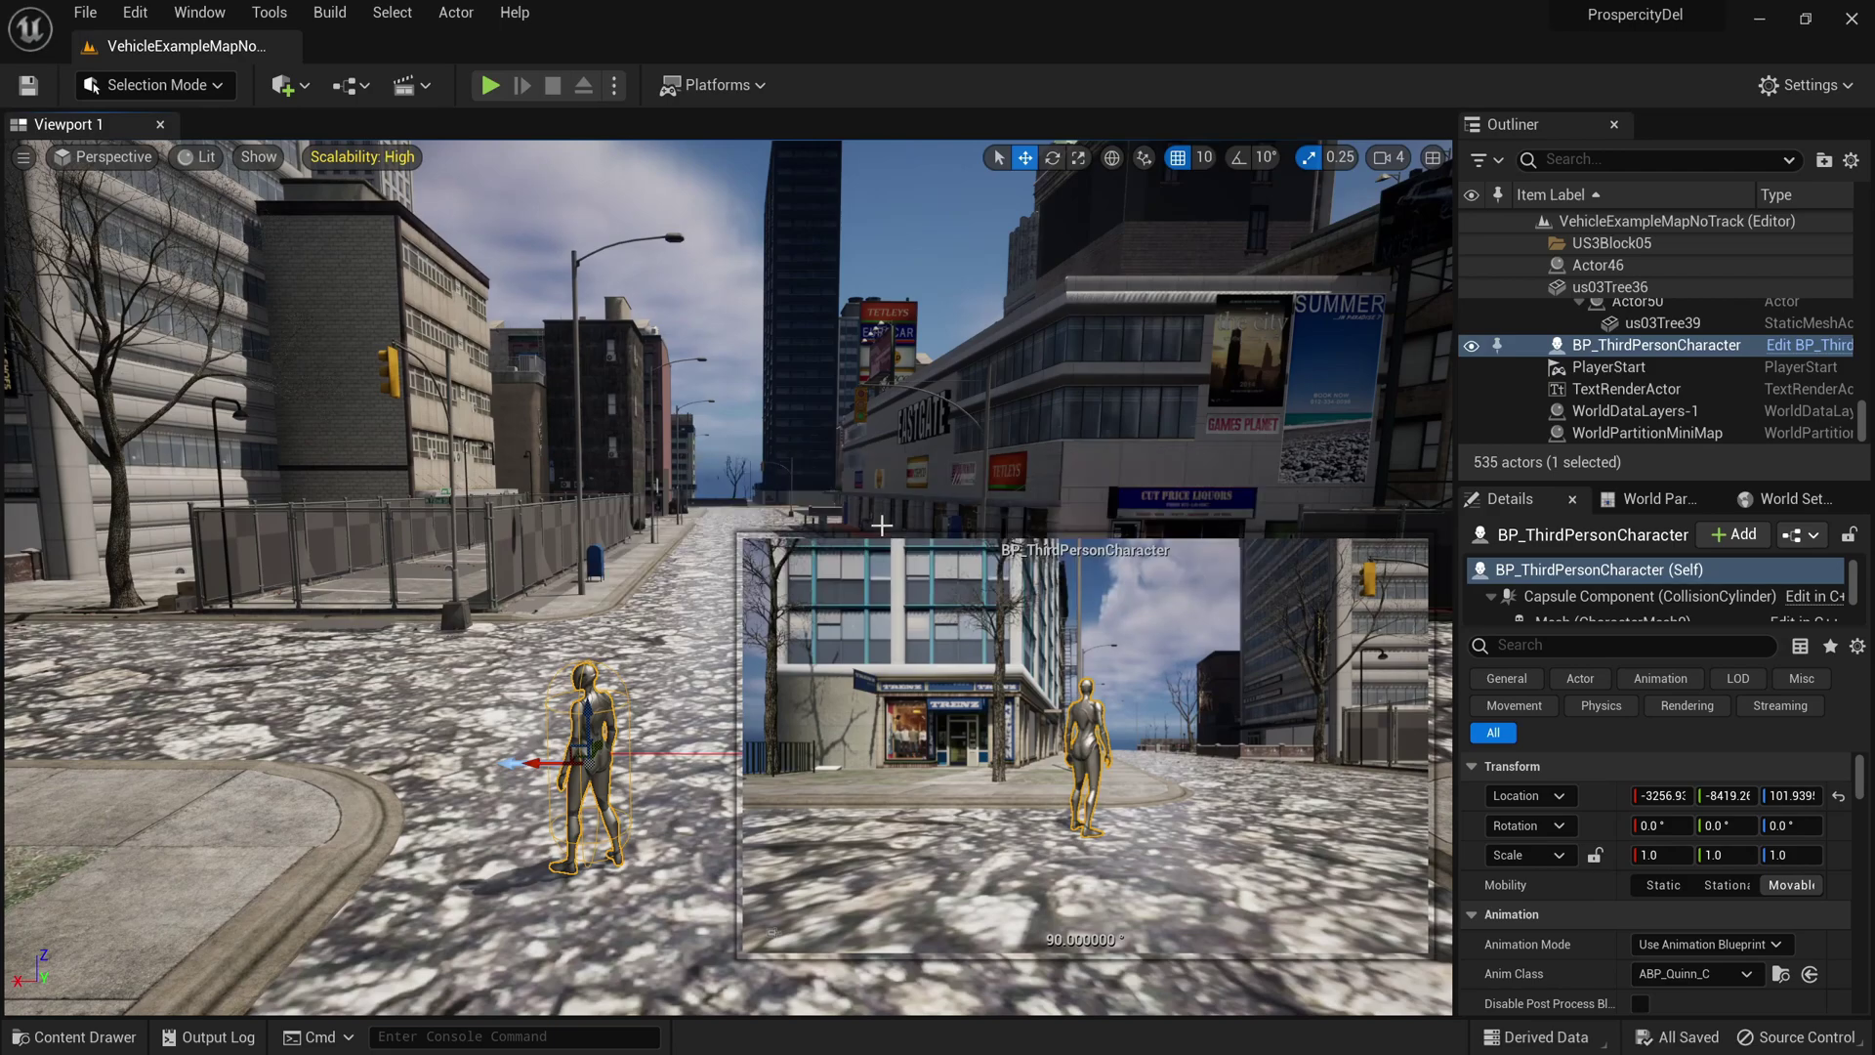
Step: Confirm DazToUnreal is enabled in Plugins, then close Plugins and Project Settings
key("Escape")
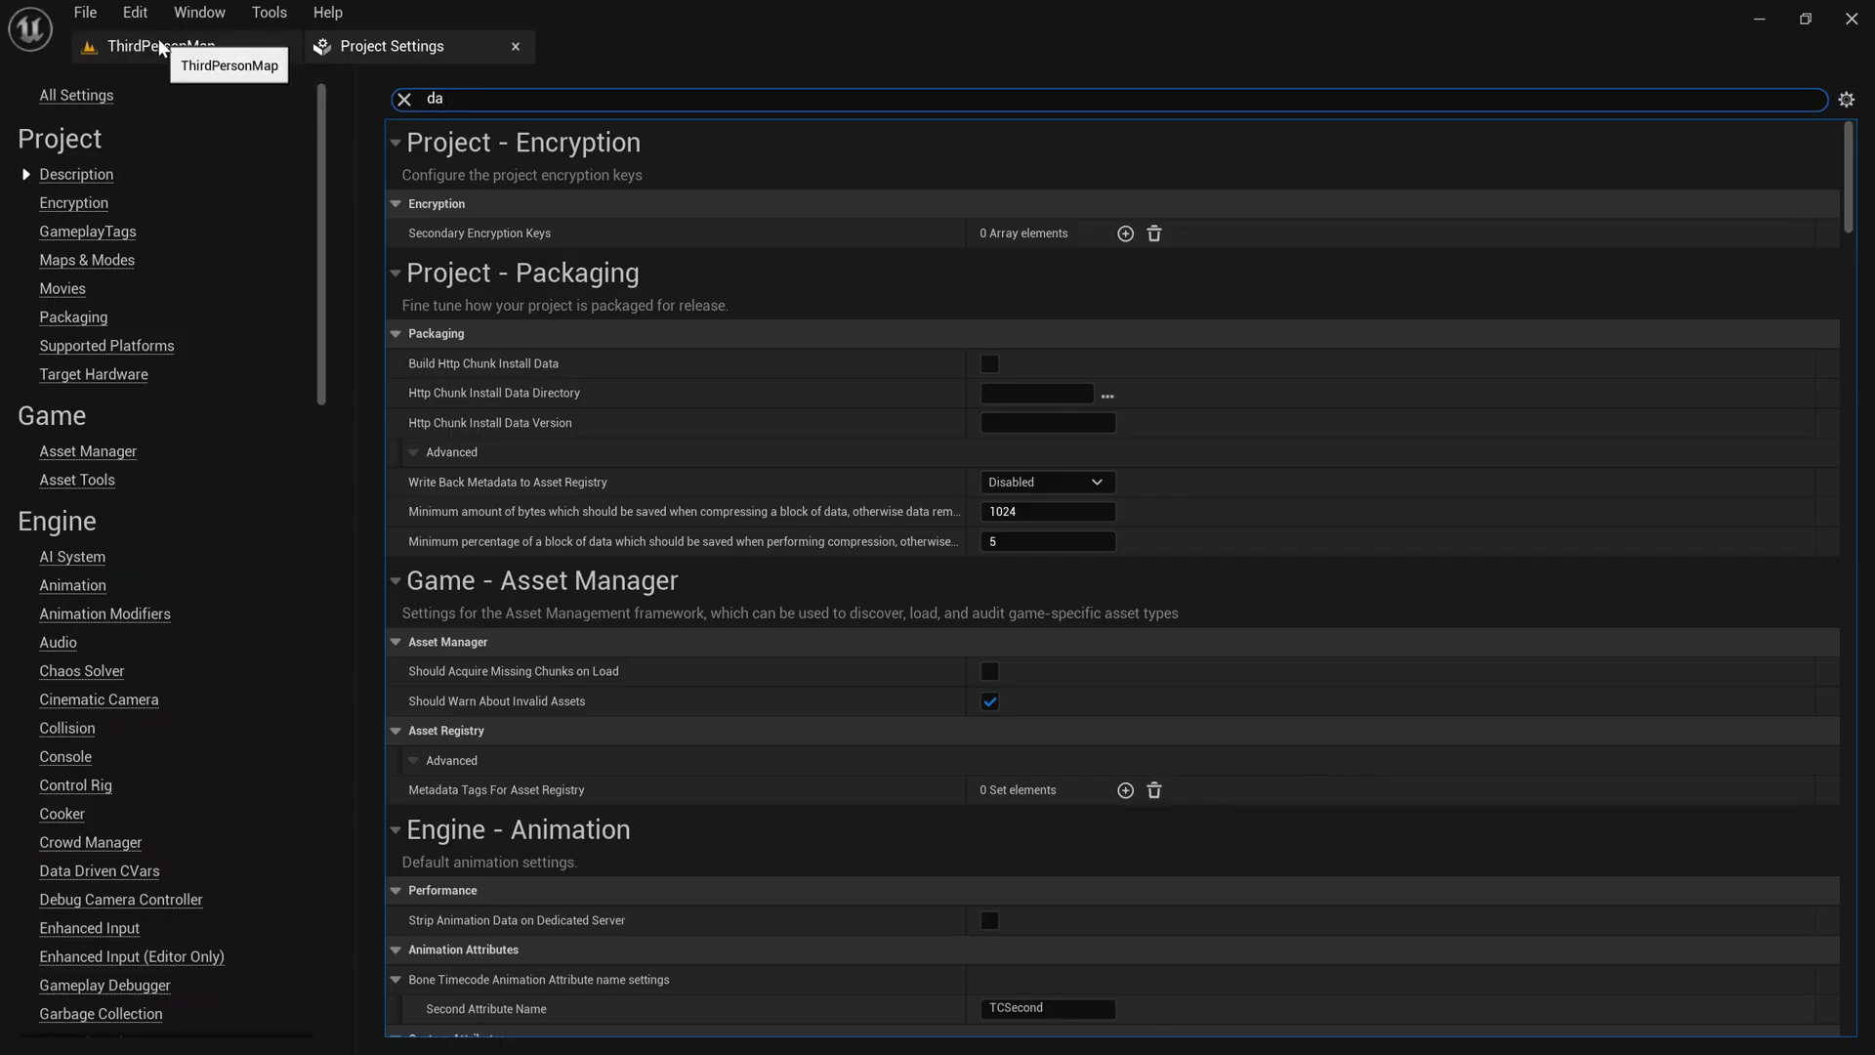
left_click(146, 21)
left_click(192, 212)
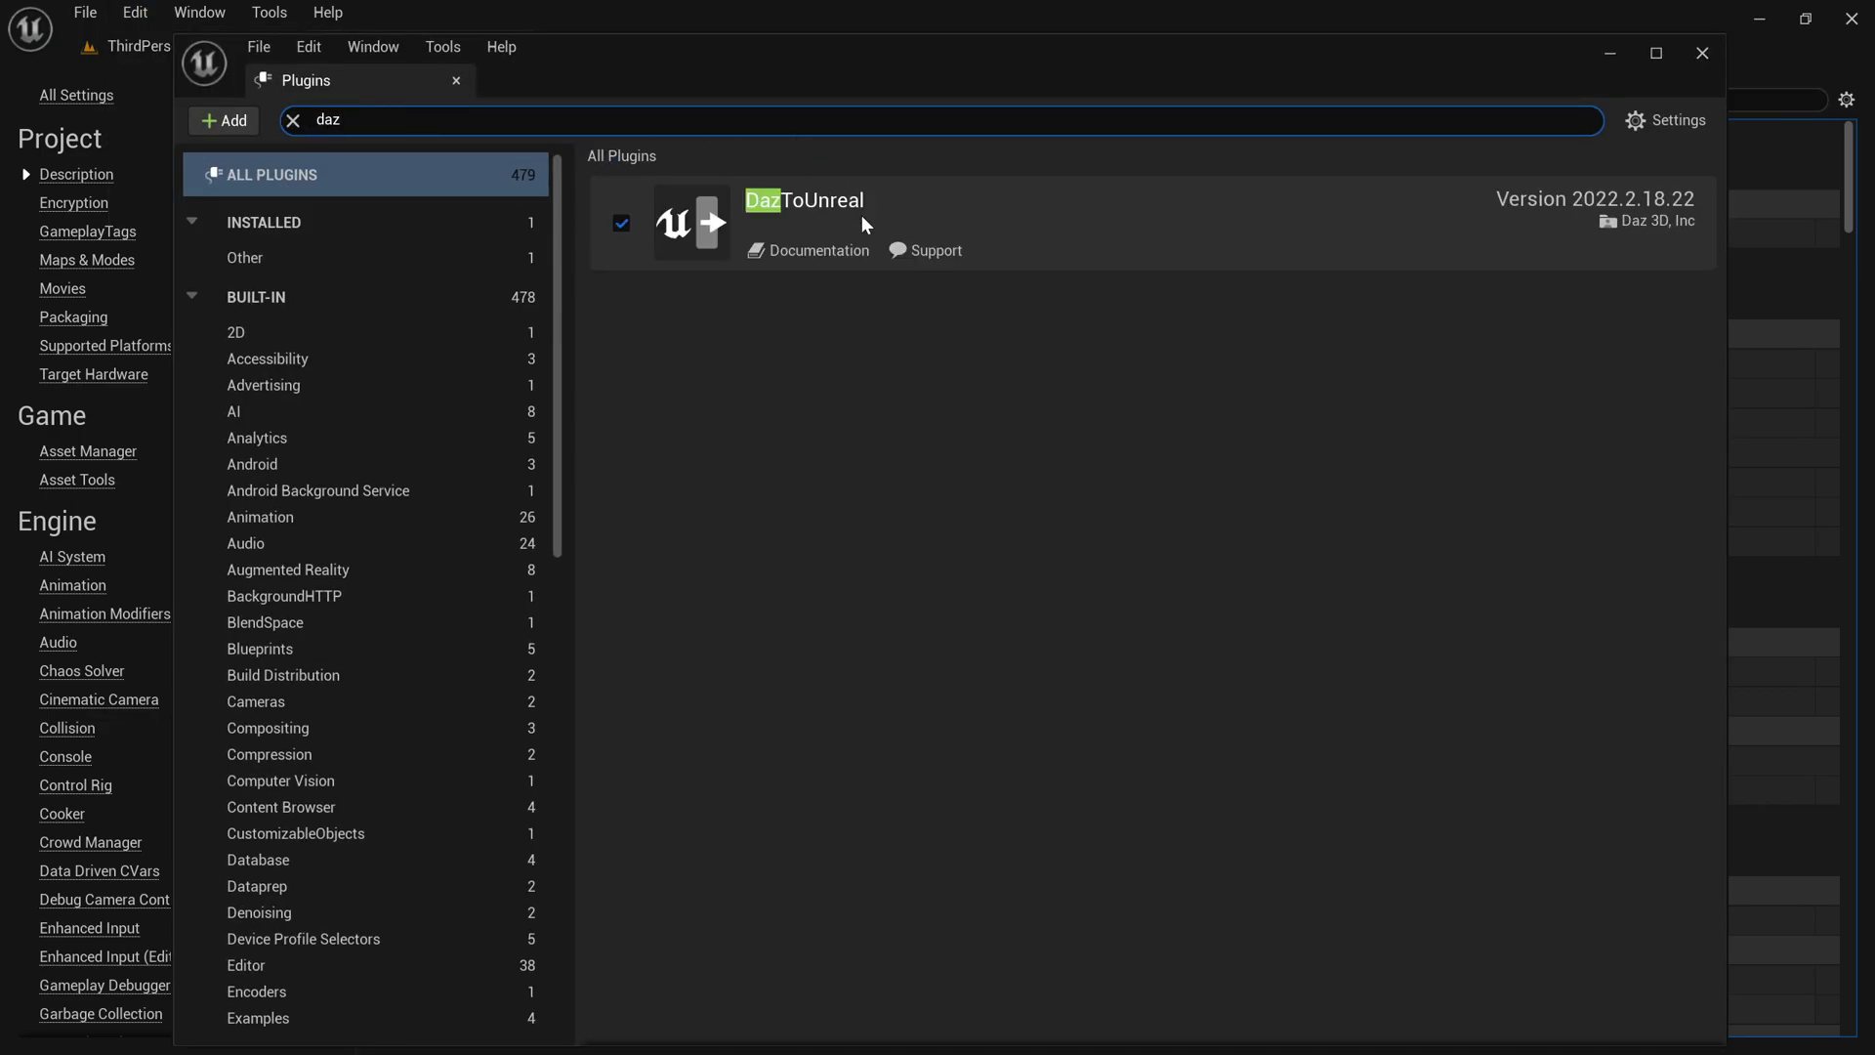
left_click(1702, 53)
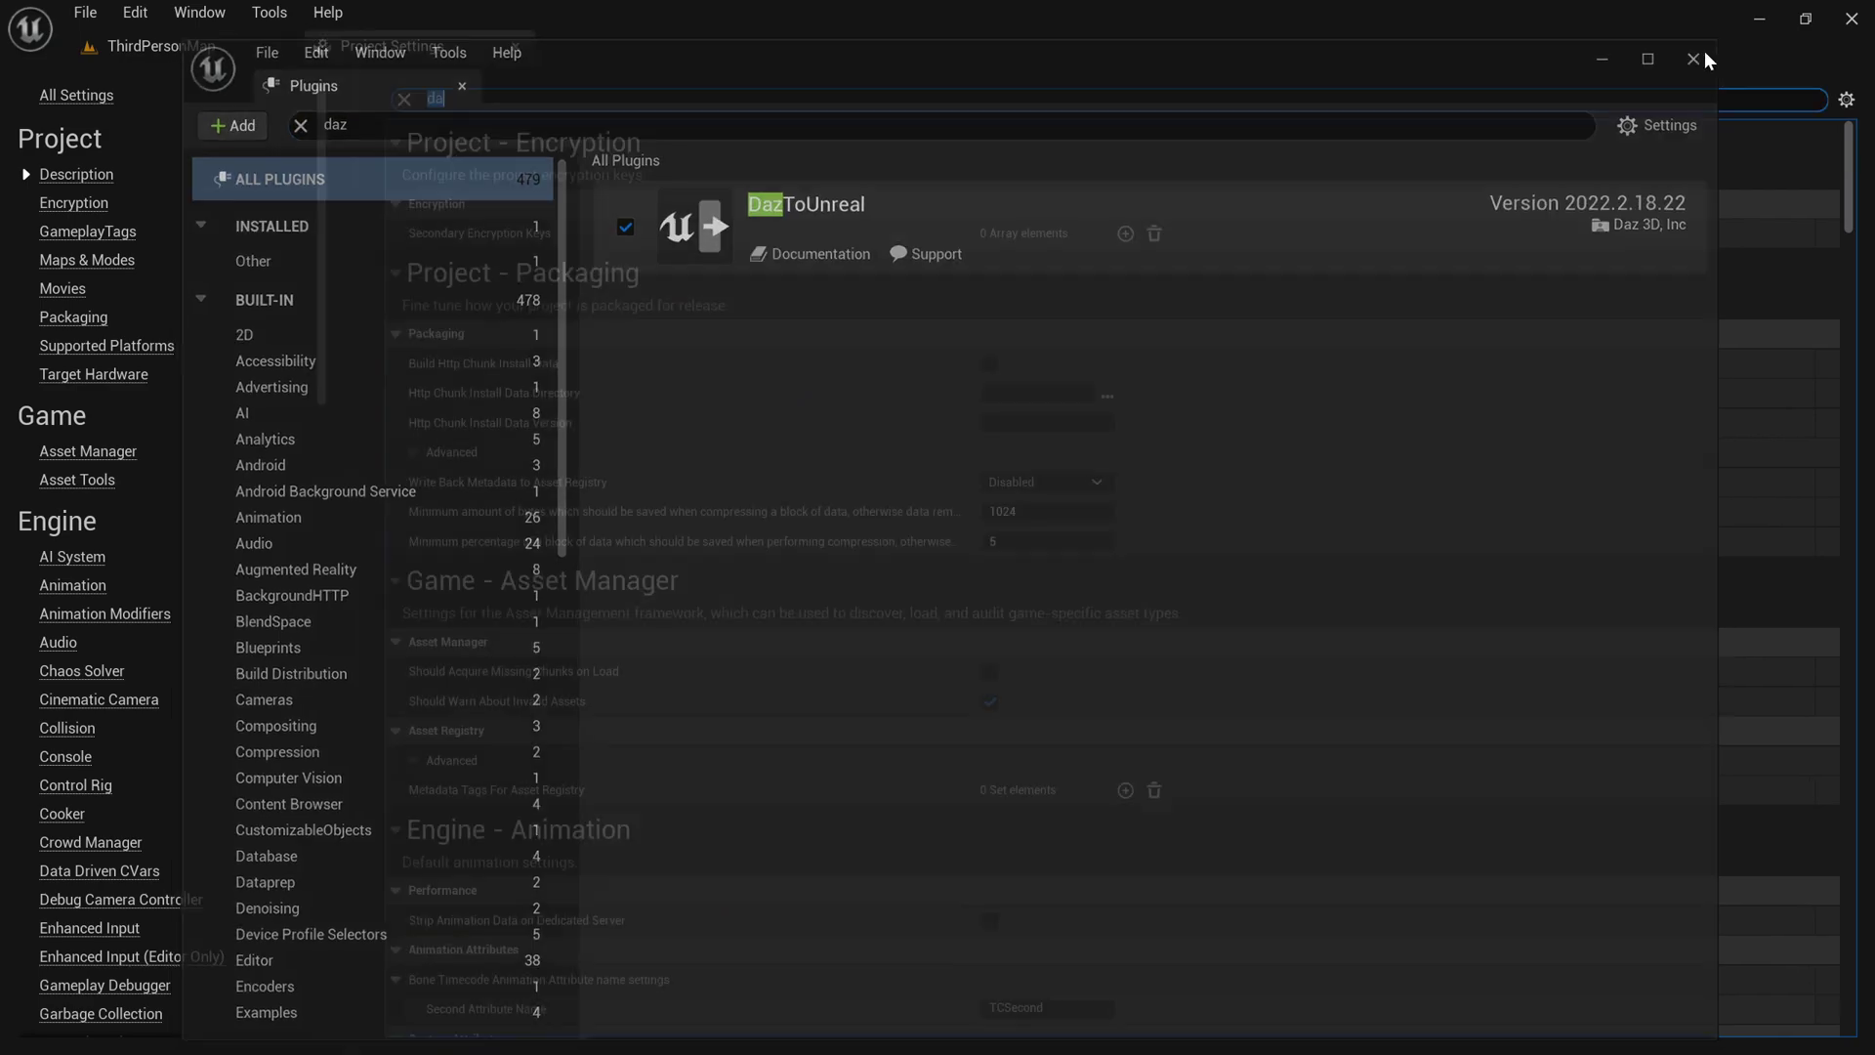
left_click(509, 47)
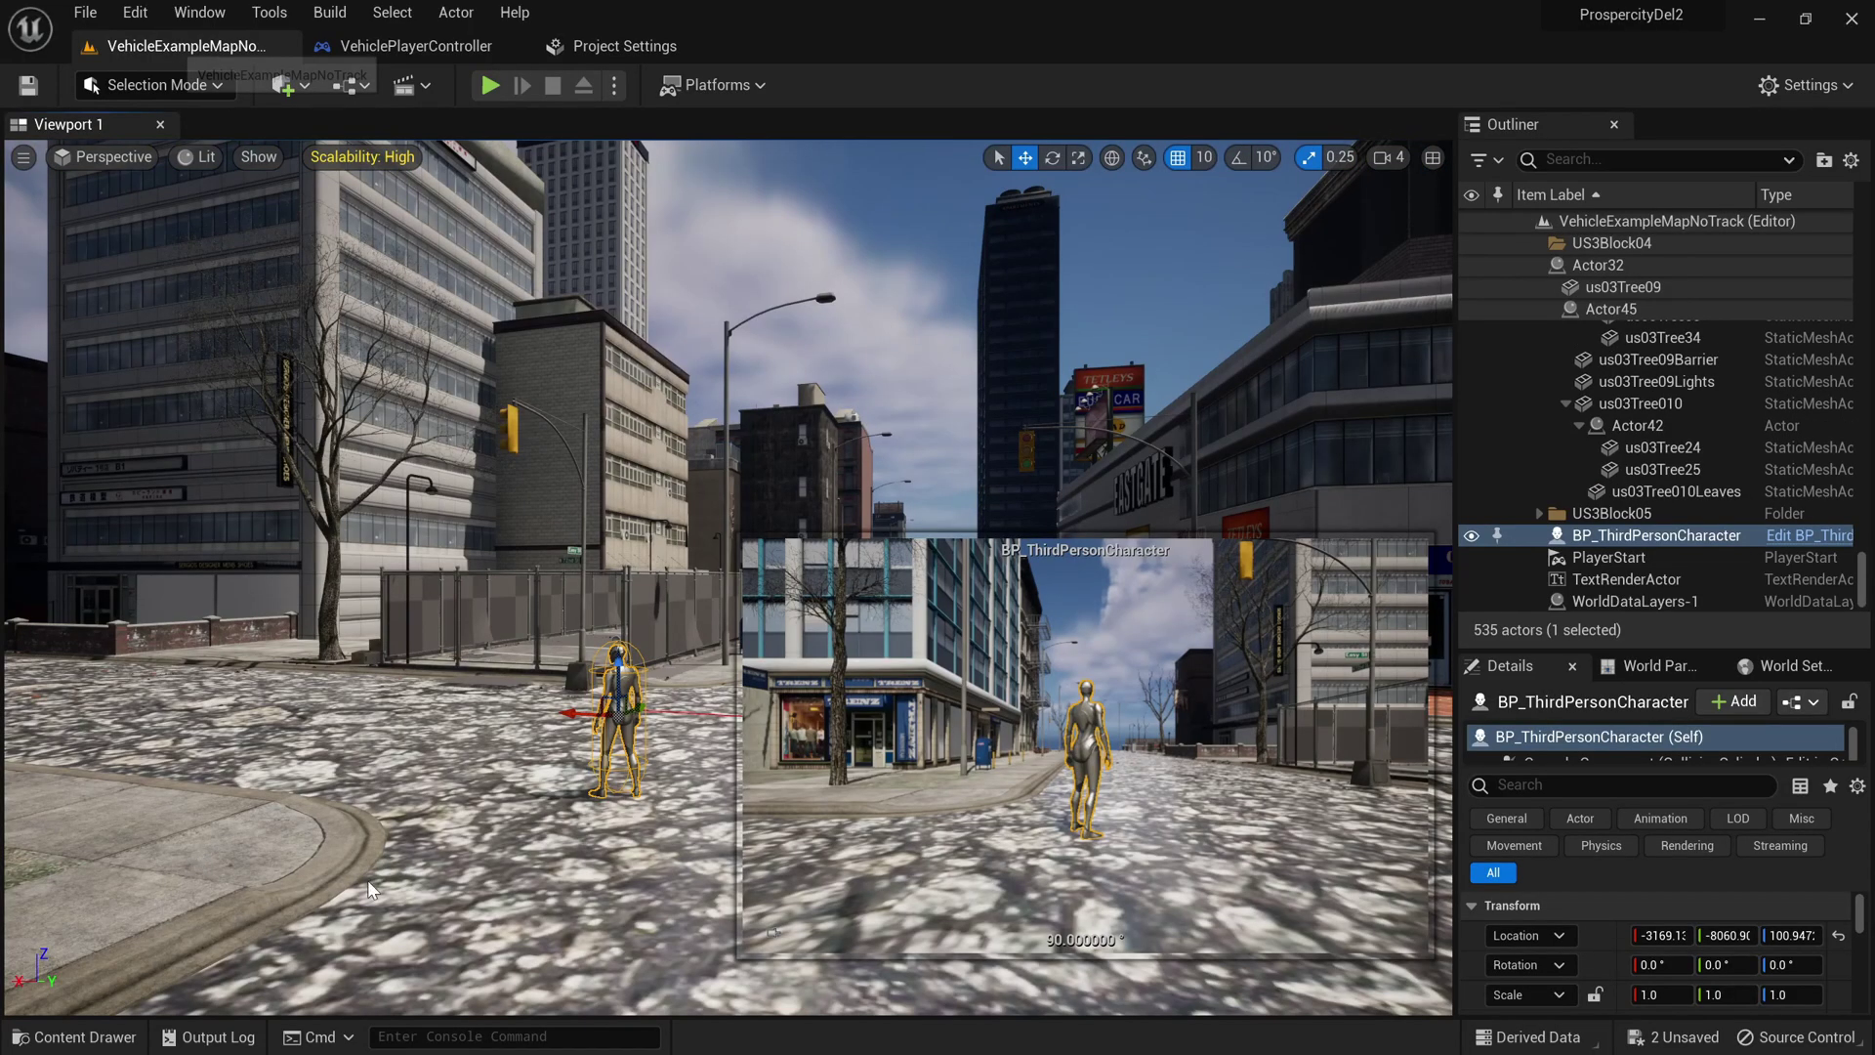
Step: Select the DazToUnreal and Levels folders together and bring up their context menu
key("ctrl+b")
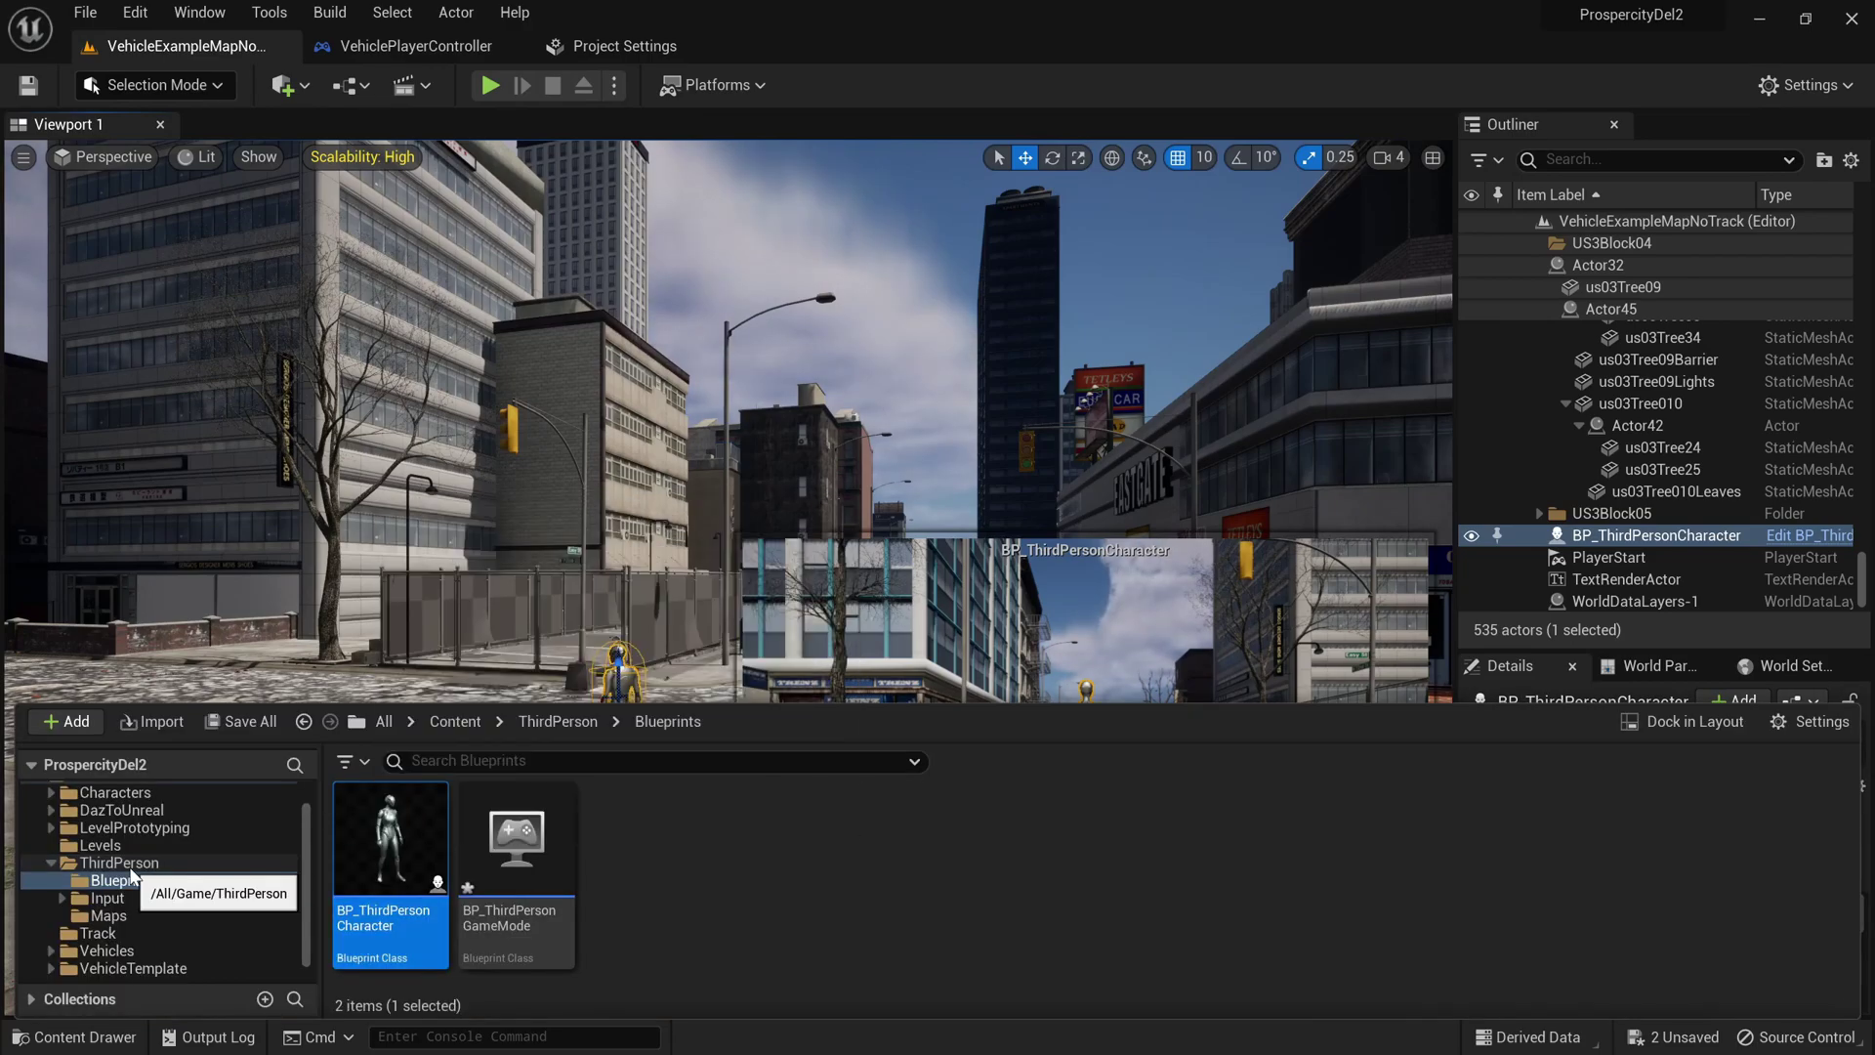
left_click(50, 862)
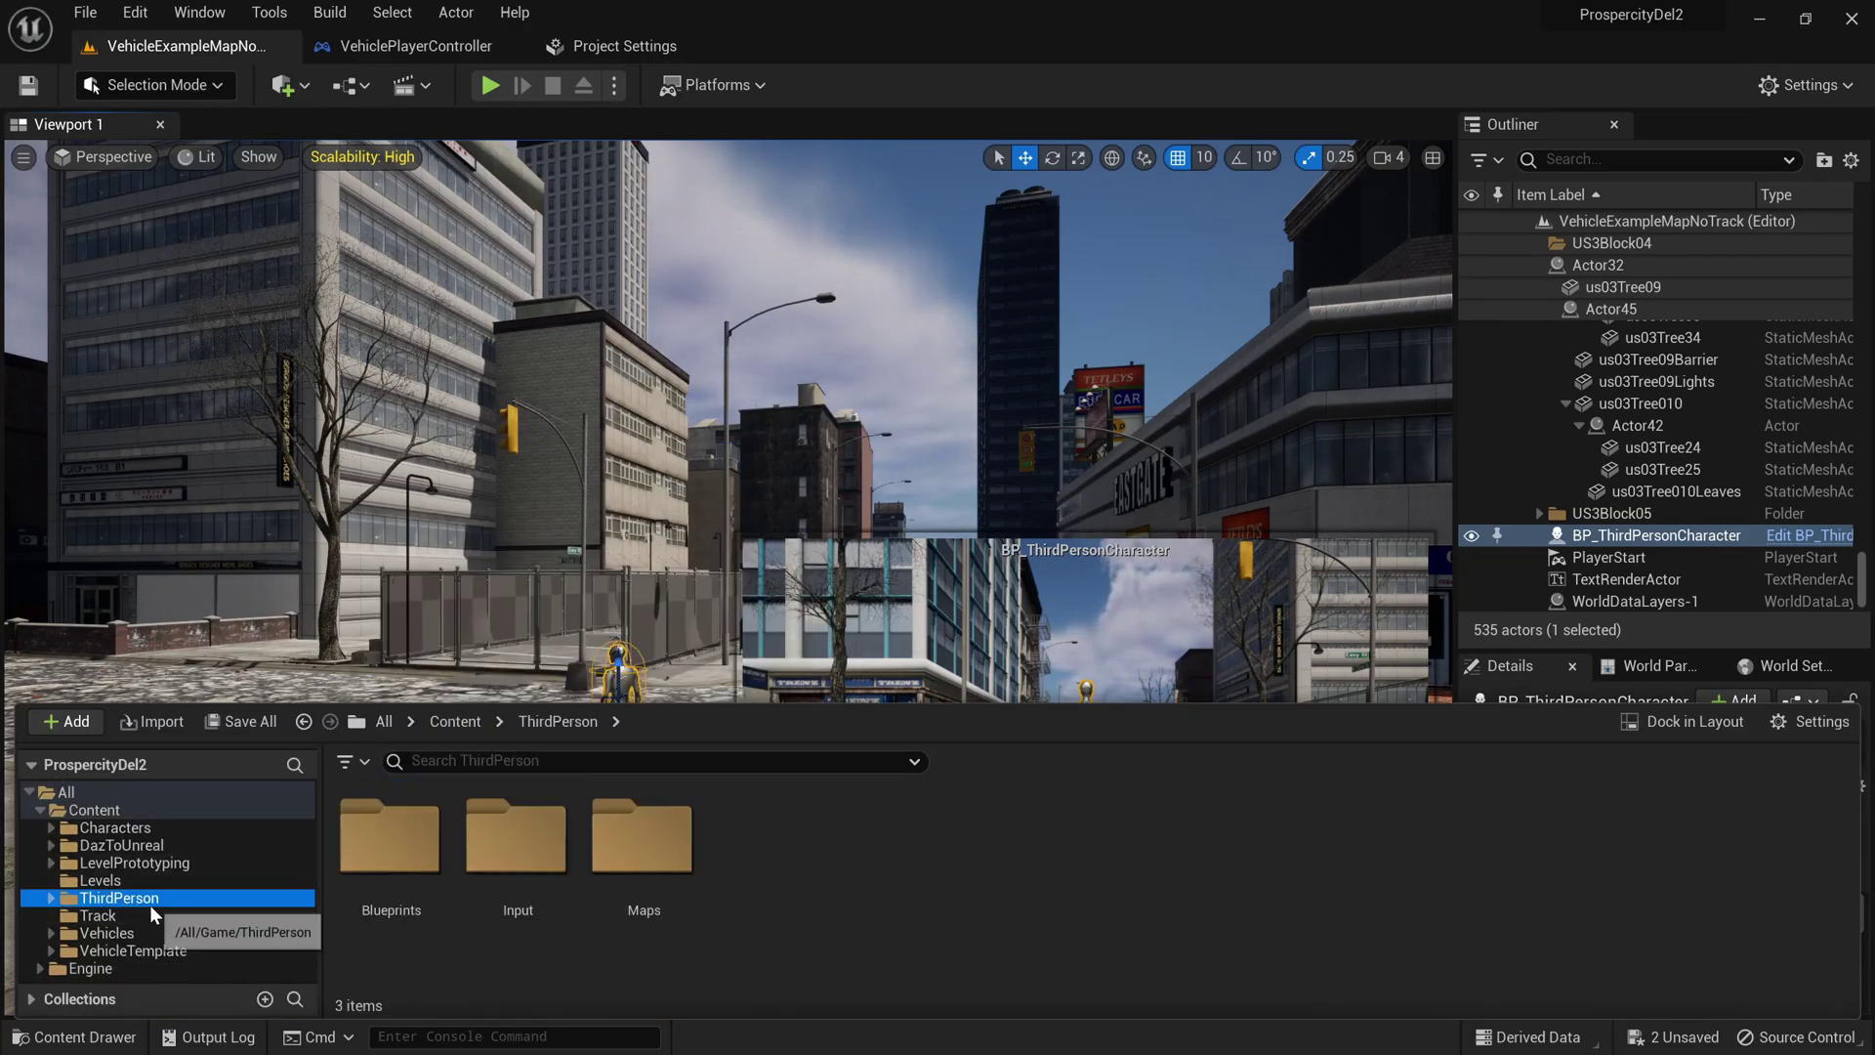
left_click(107, 847)
left_click(103, 880, "ctrl")
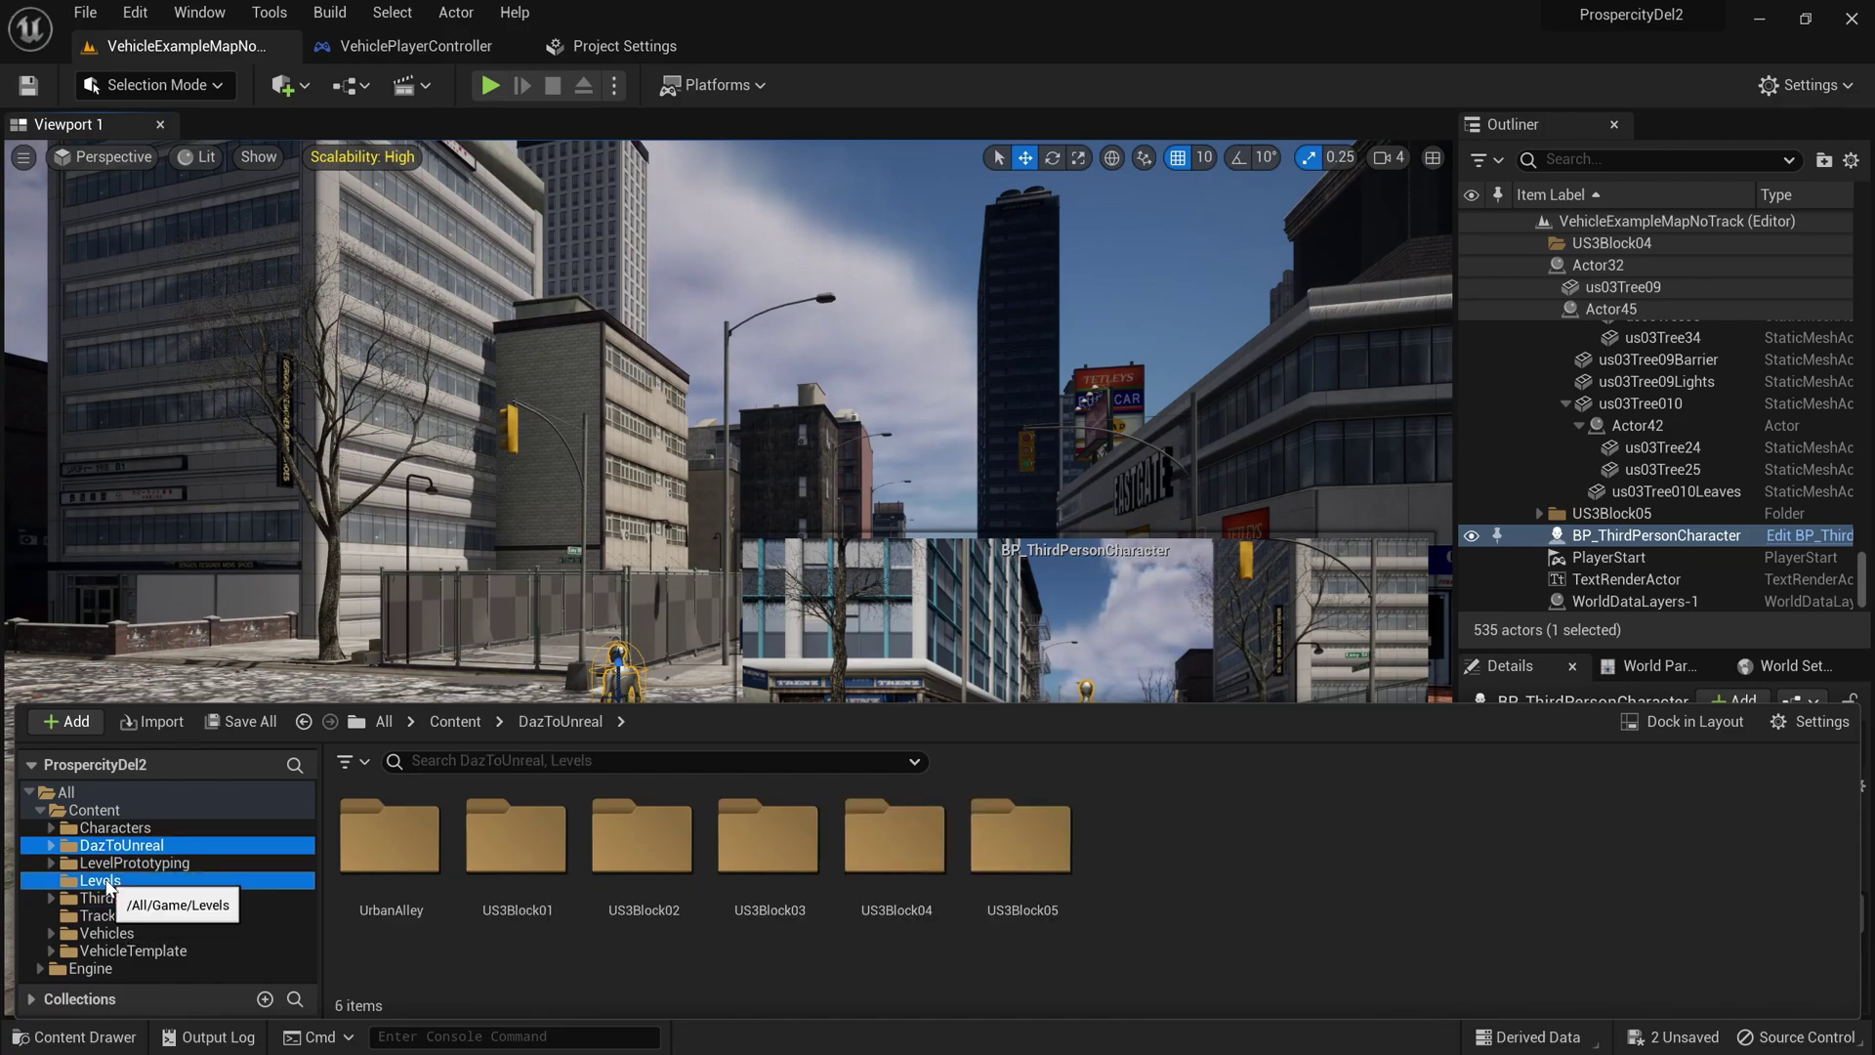
right_click(107, 882)
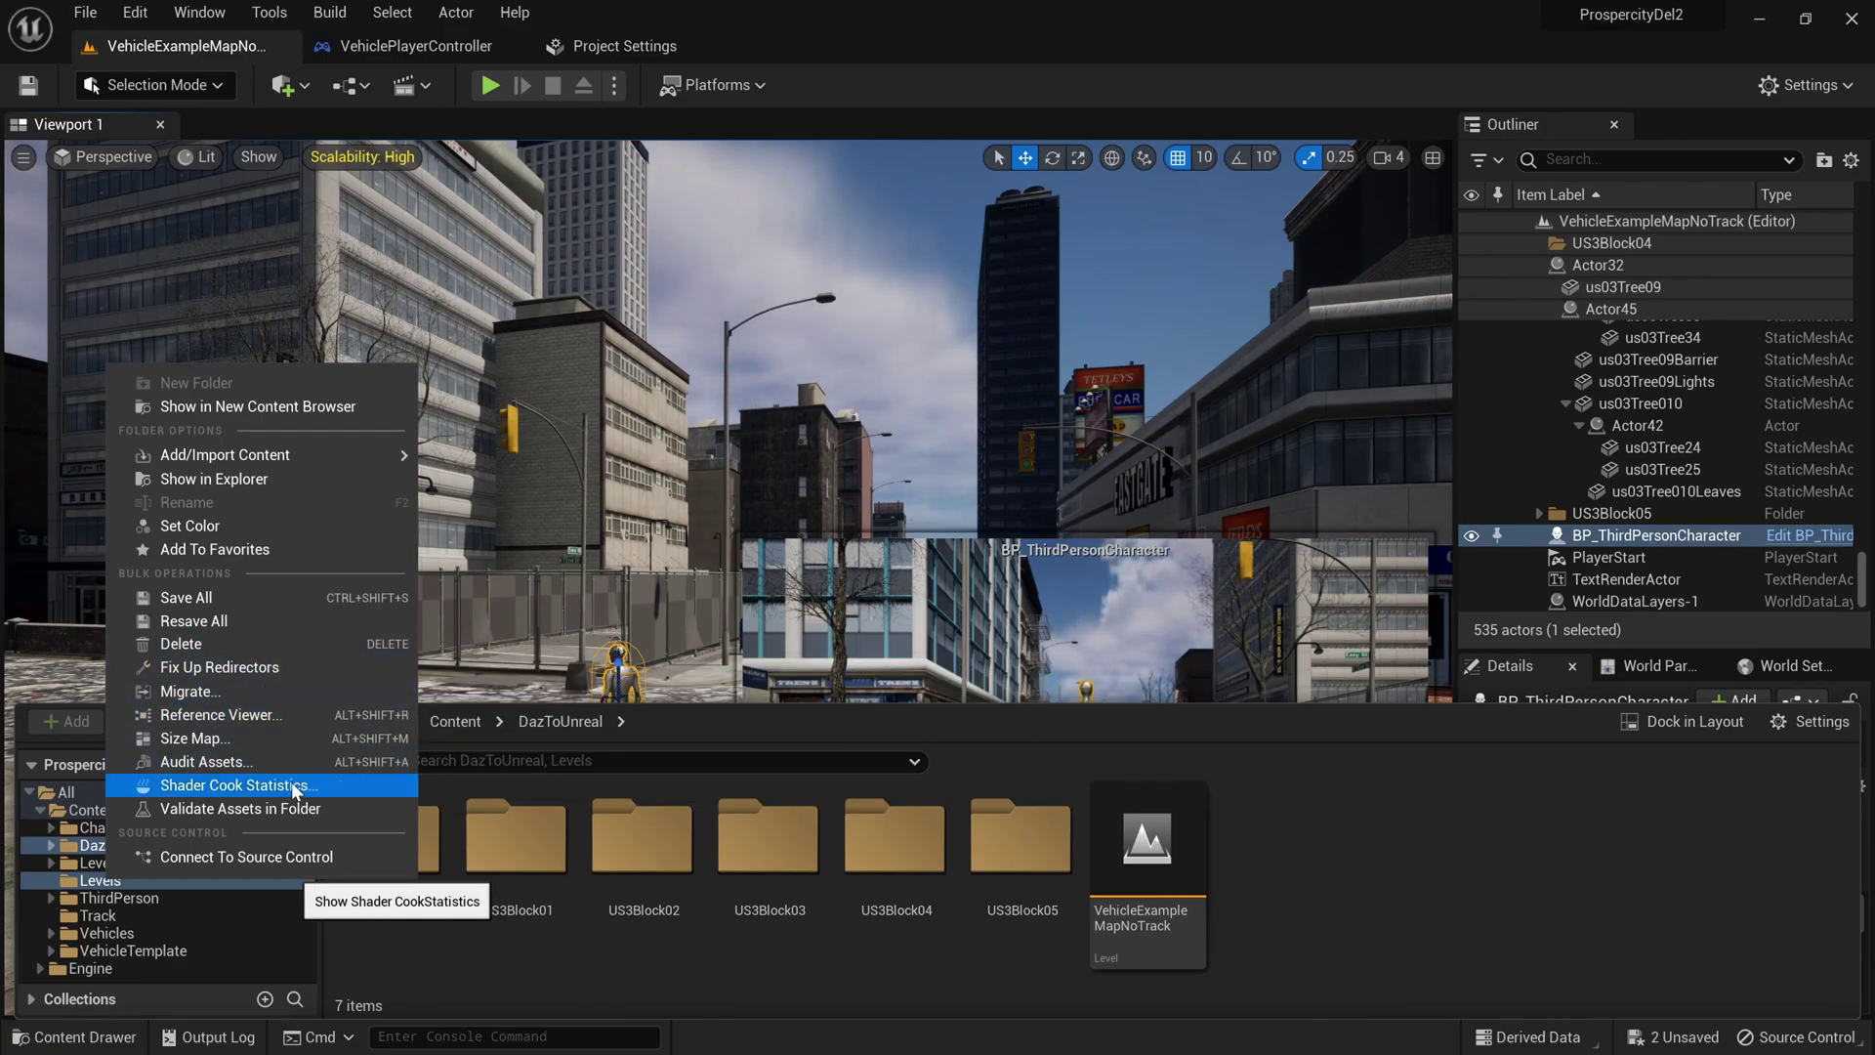
Step: Start migrating both folders and collapse the UrbanAlley, Levels and DazToUnreal branches in the Asset Report
left_click(284, 691)
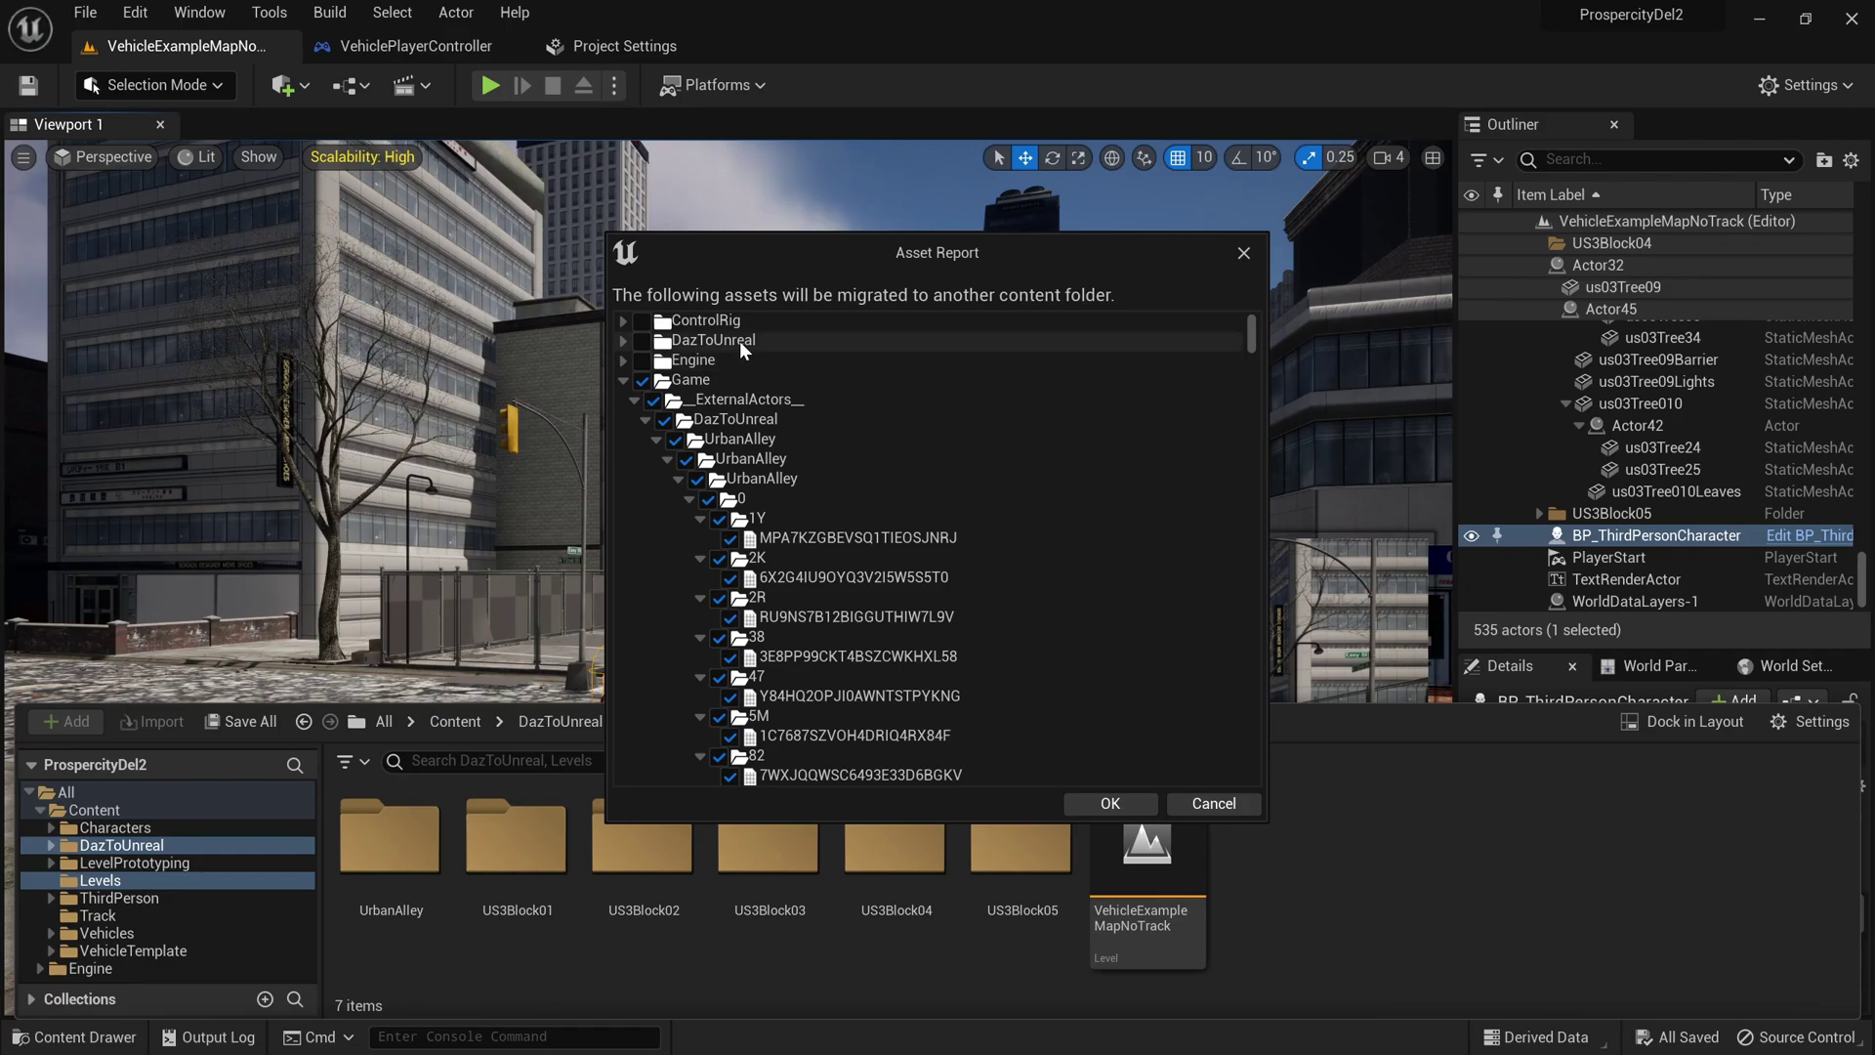
scroll(703, 357, "down", 20)
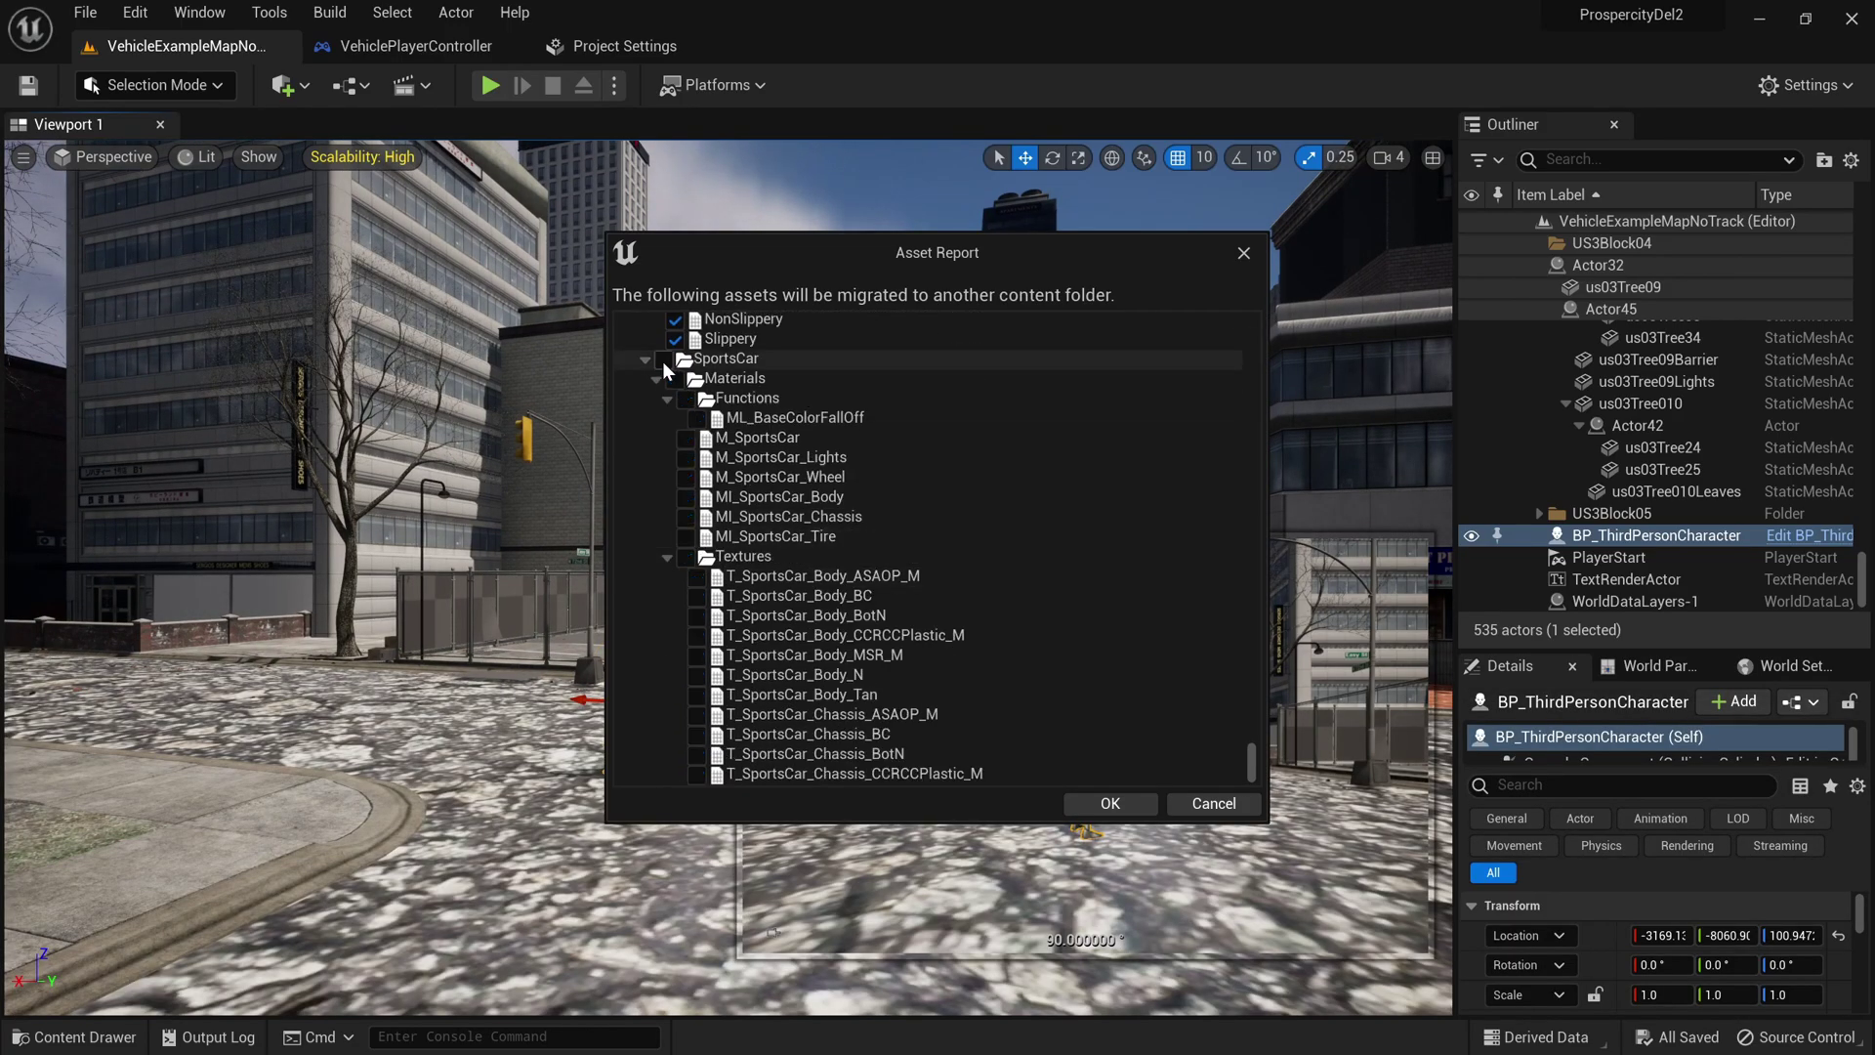
scroll(703, 439, "up", 15)
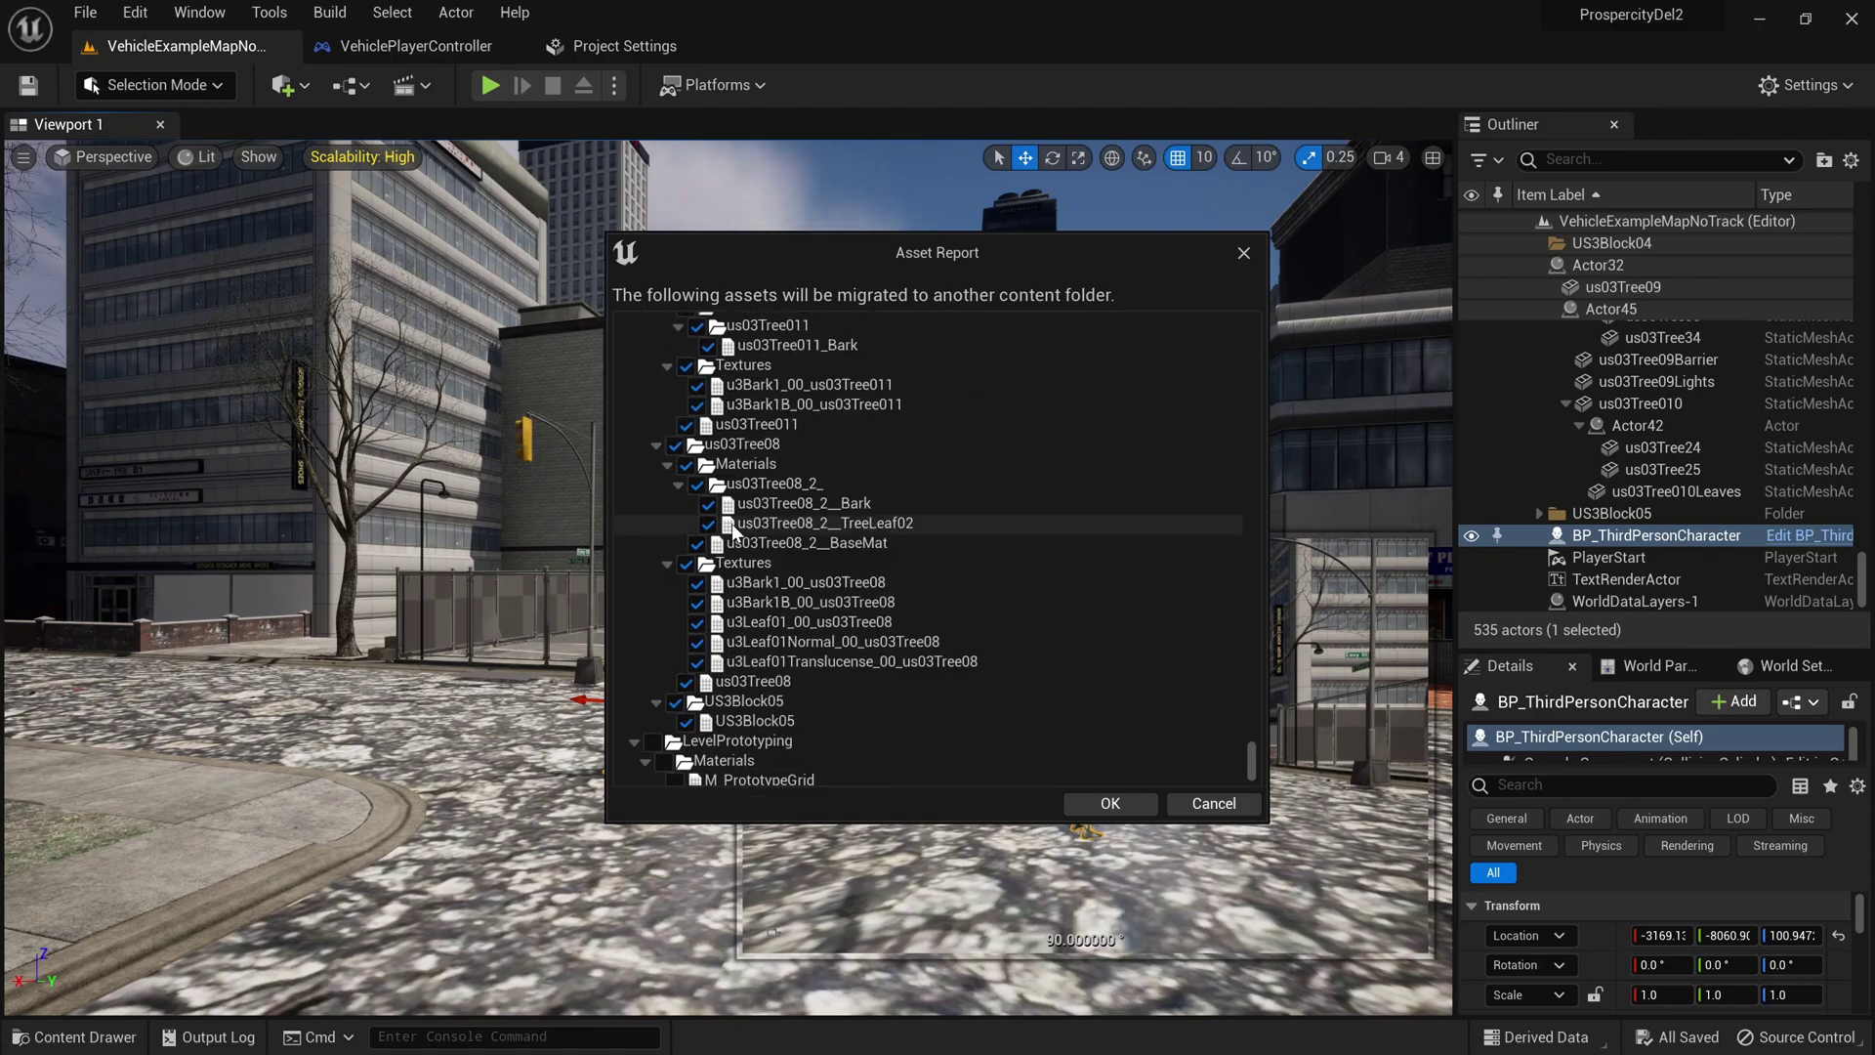
scroll(733, 527, "up", 15)
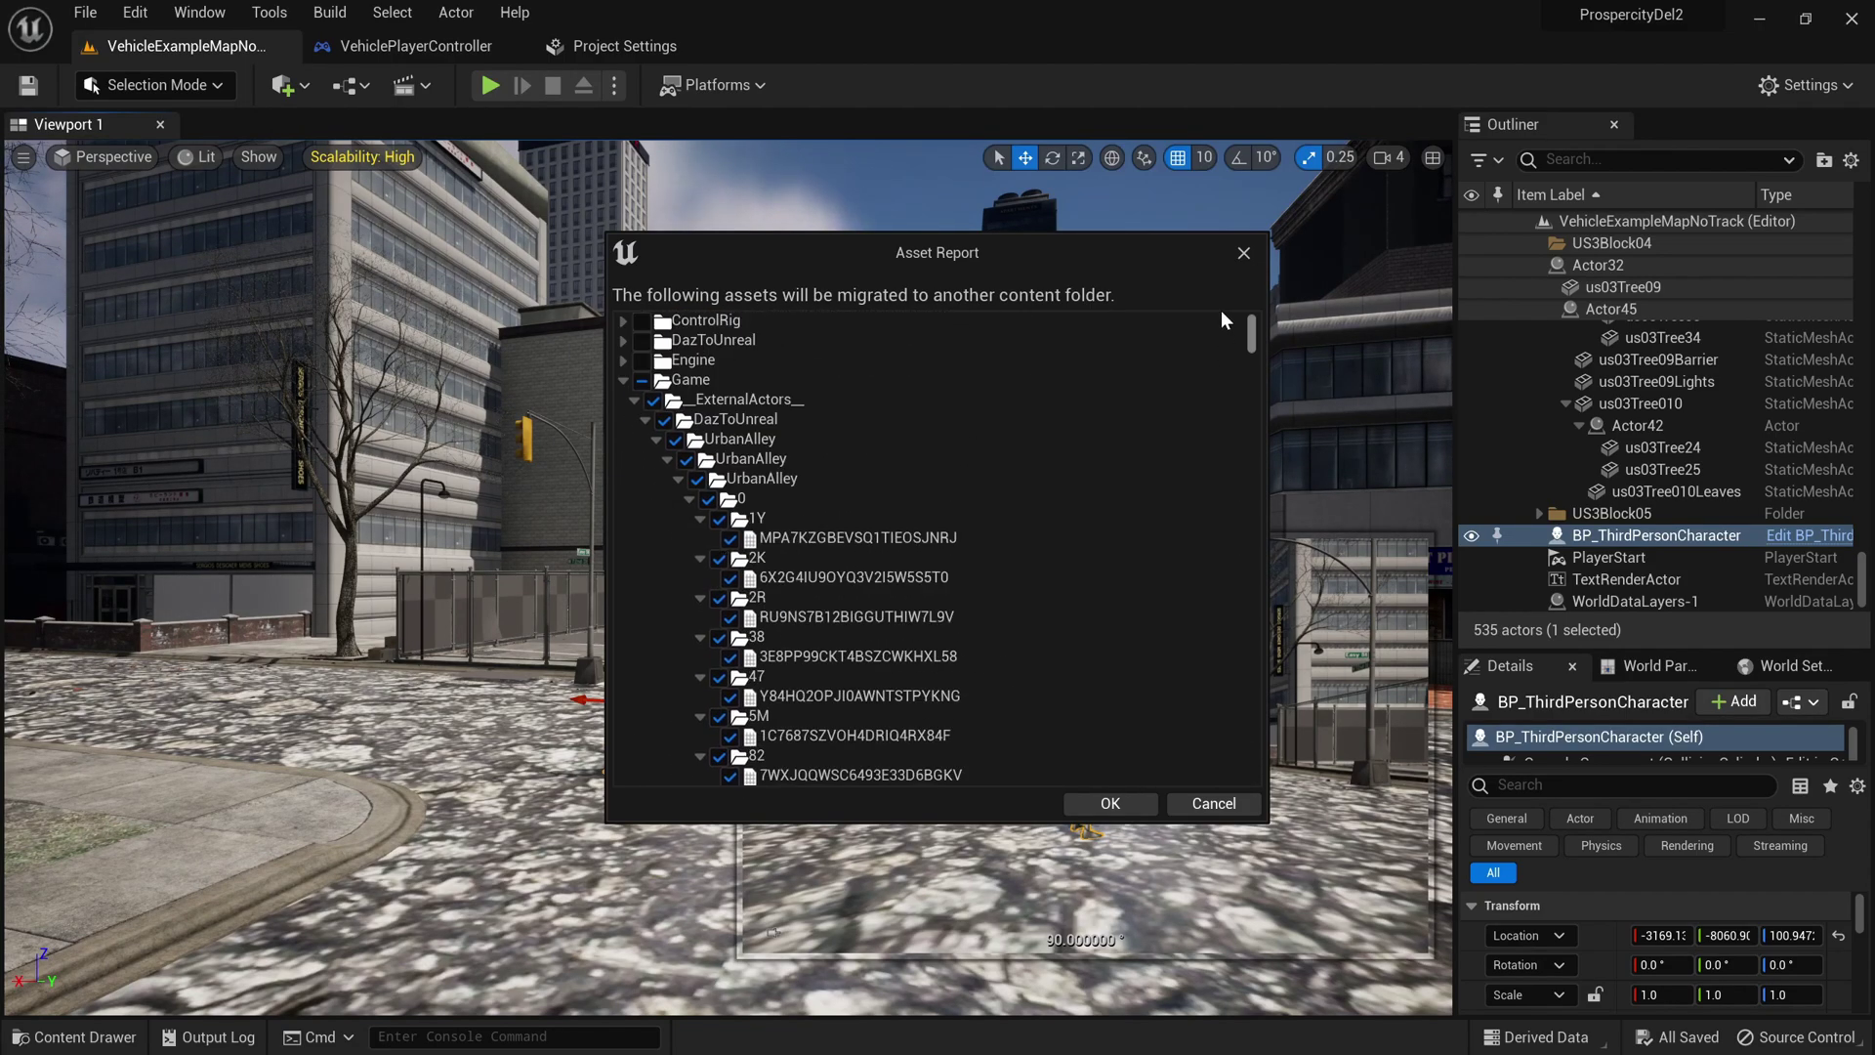
left_click(656, 438)
left_click(645, 558)
left_click(645, 597)
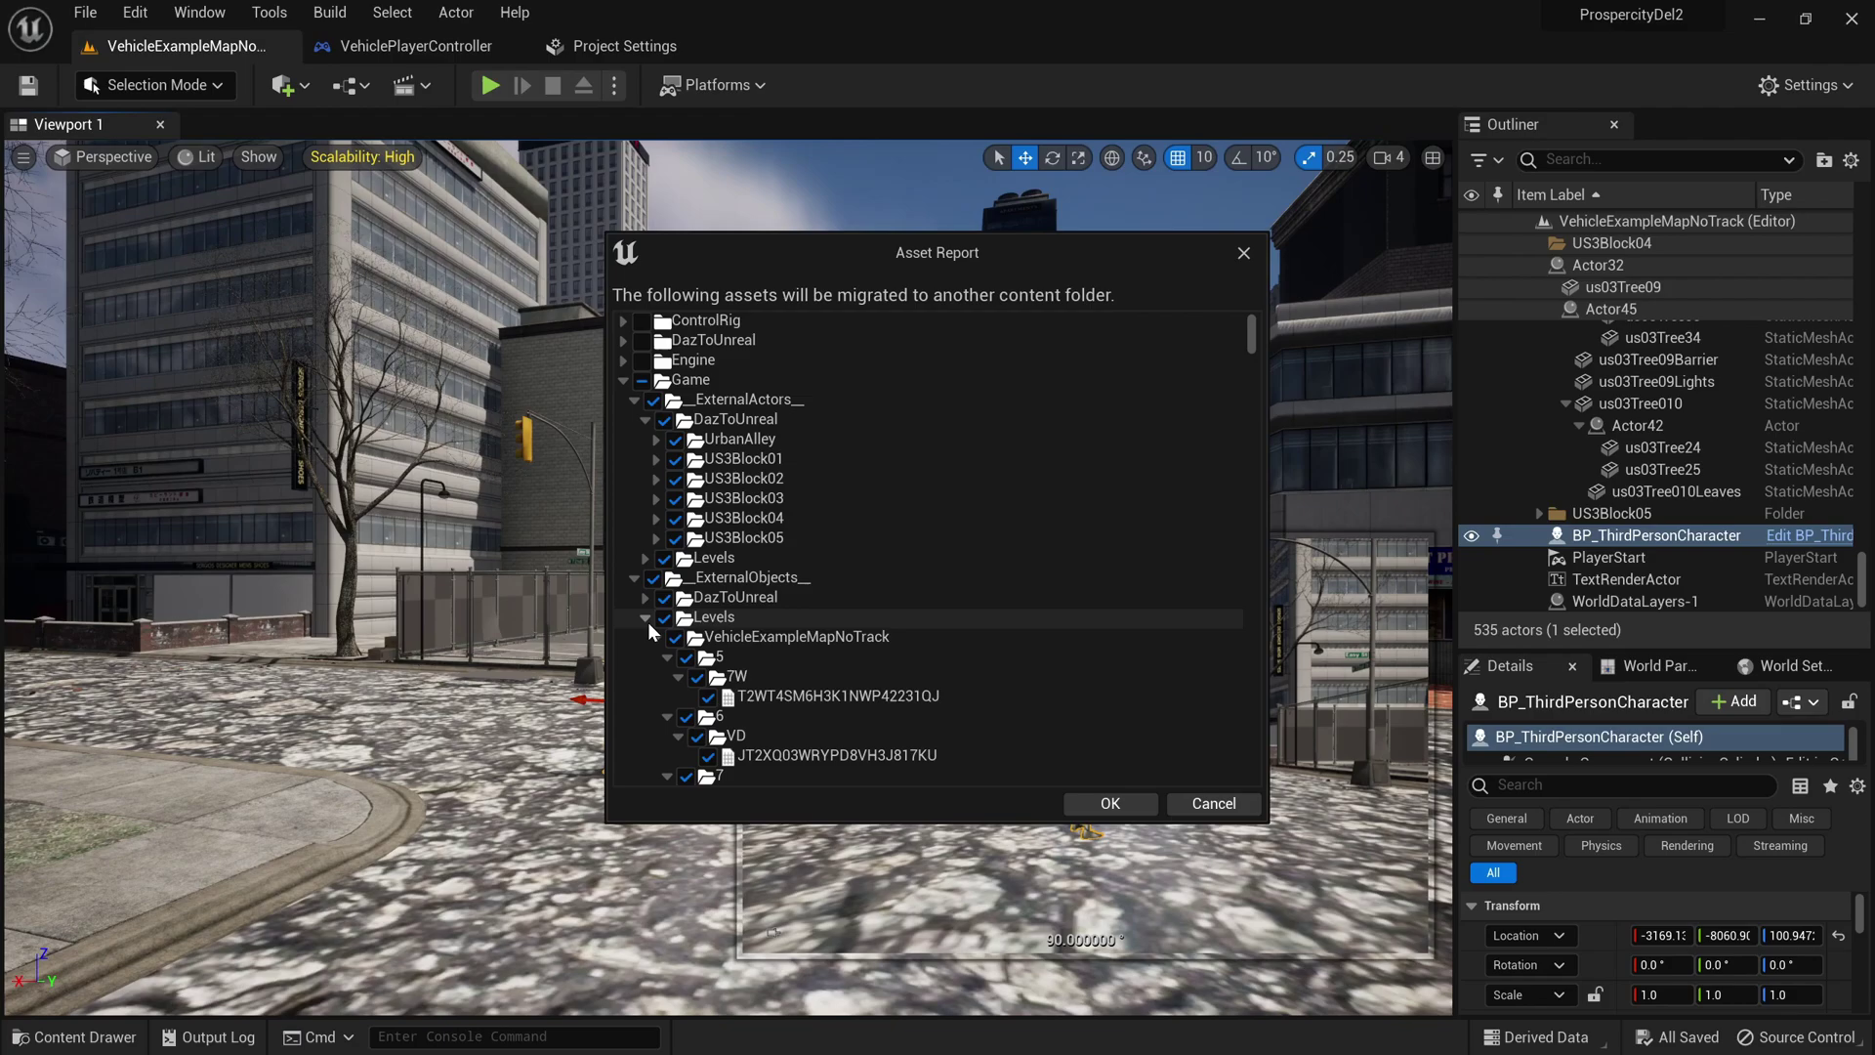
left_click(645, 617)
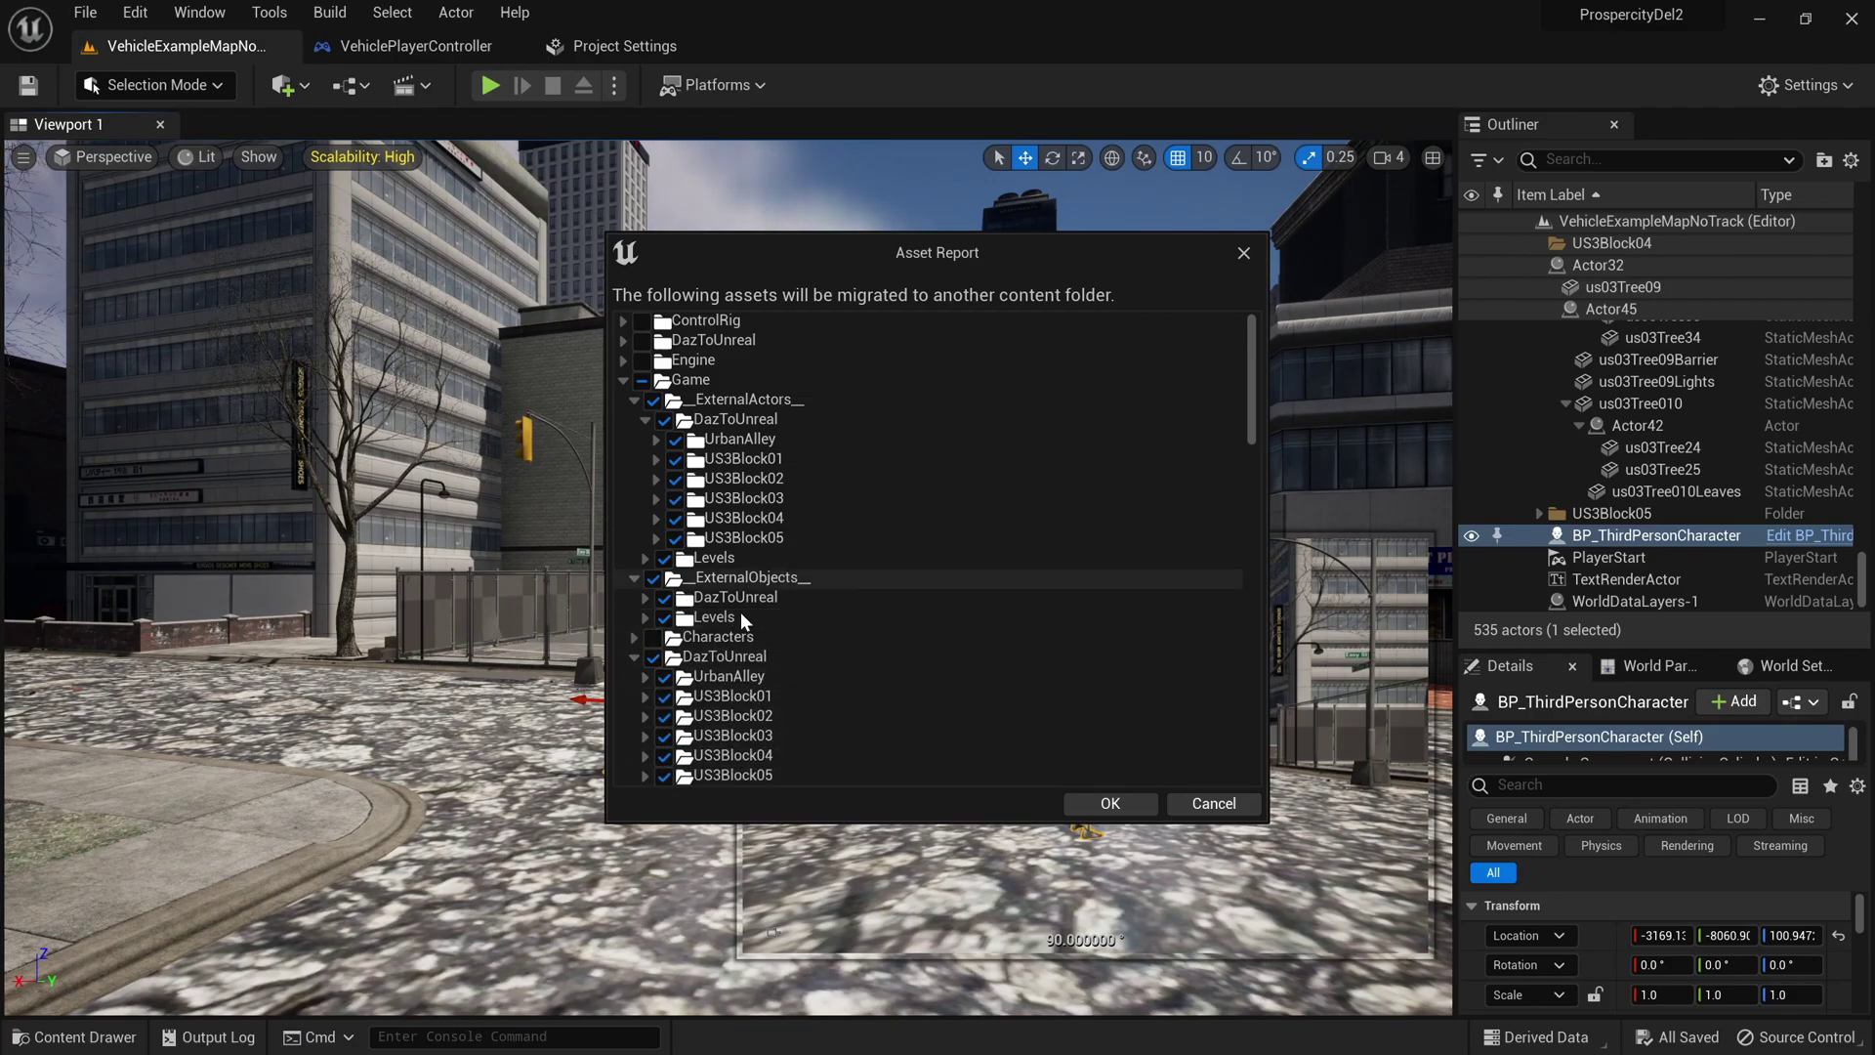
scroll(742, 621, "down", 10)
Step: Accept the asset list and pick the destination, declining to overwrite the existing level file
left_click(1107, 801)
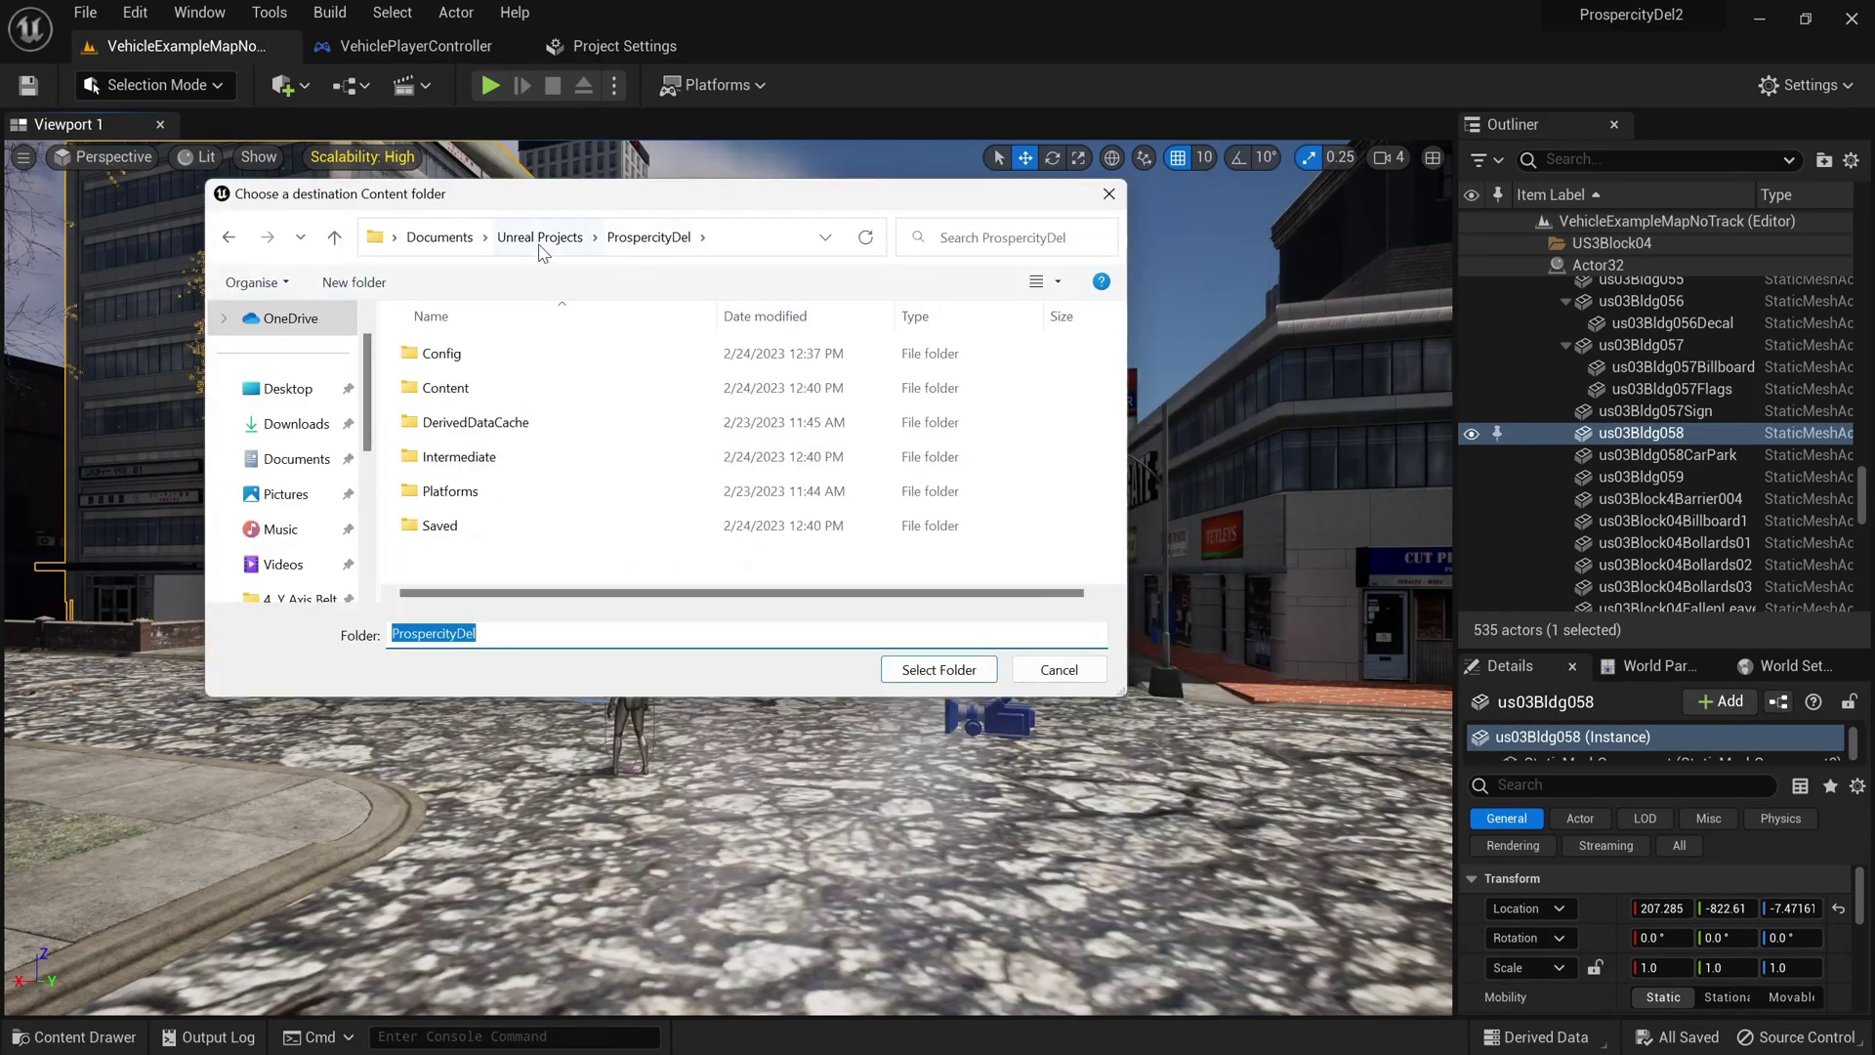
left_click(939, 669)
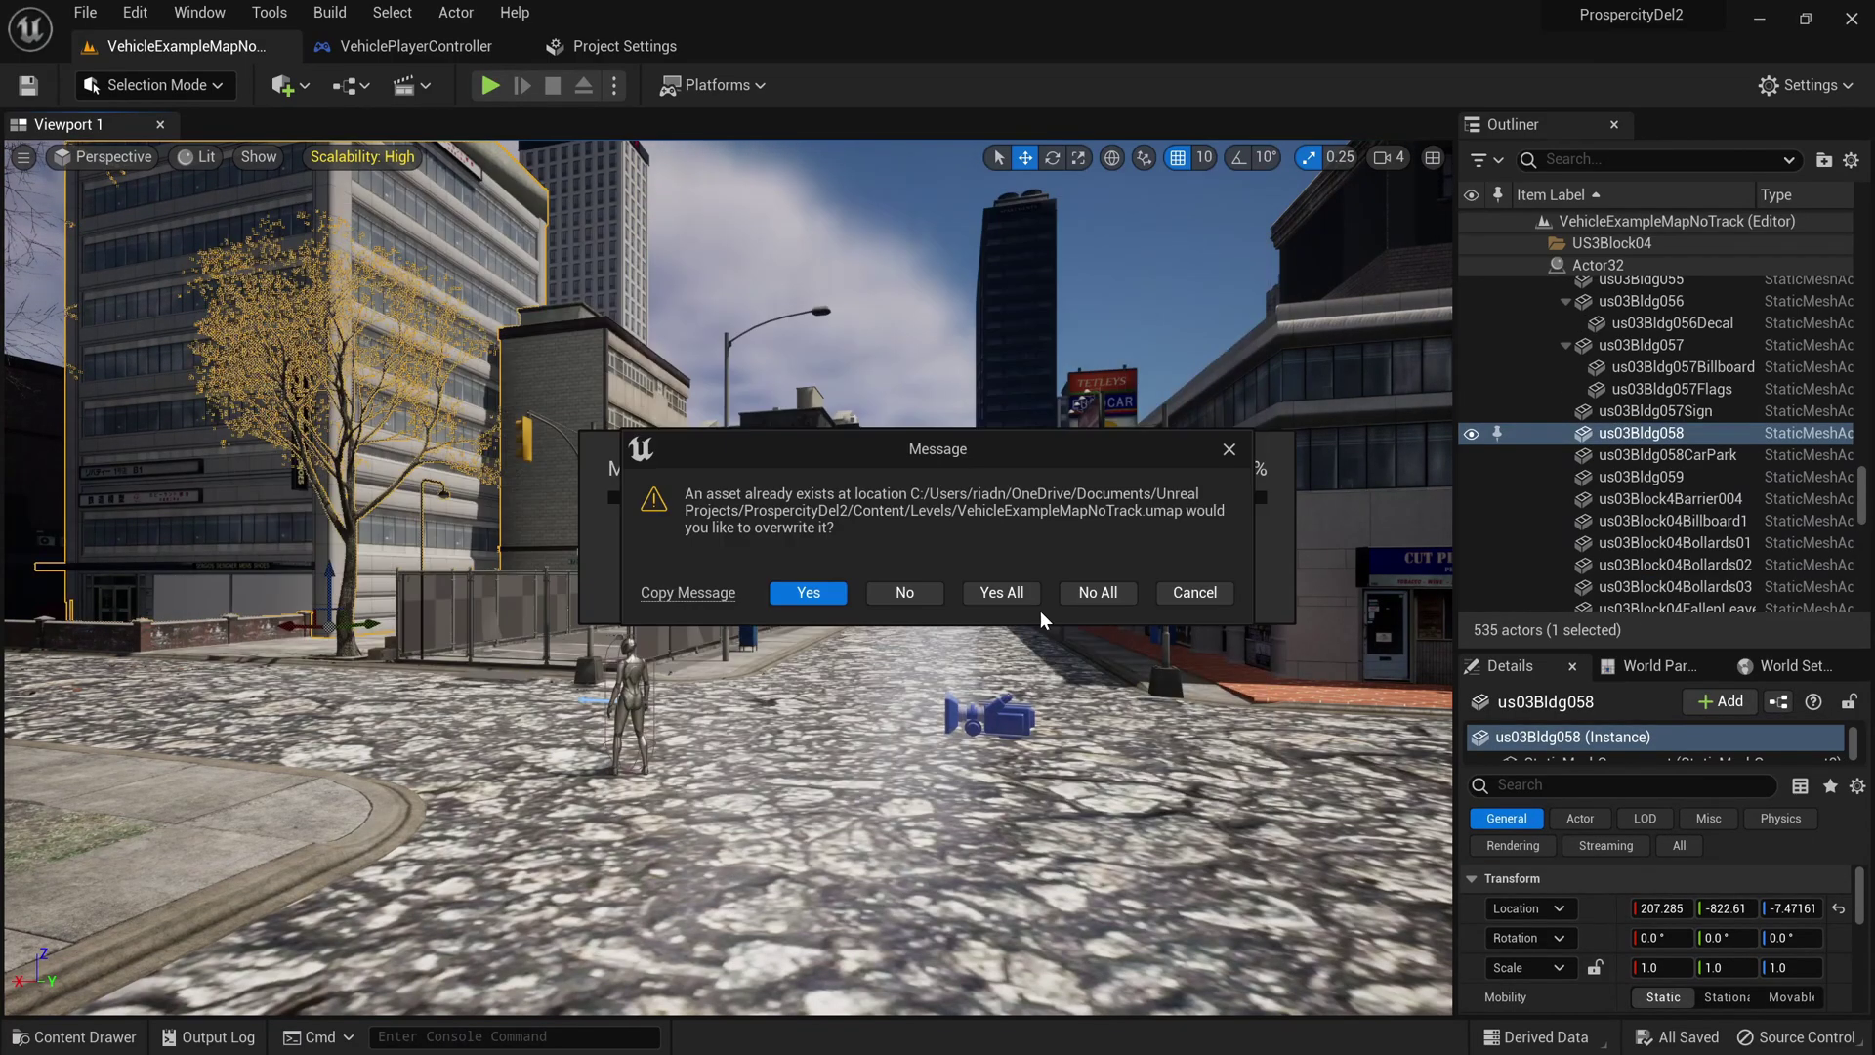
left_click(918, 594)
key("super")
key("super")
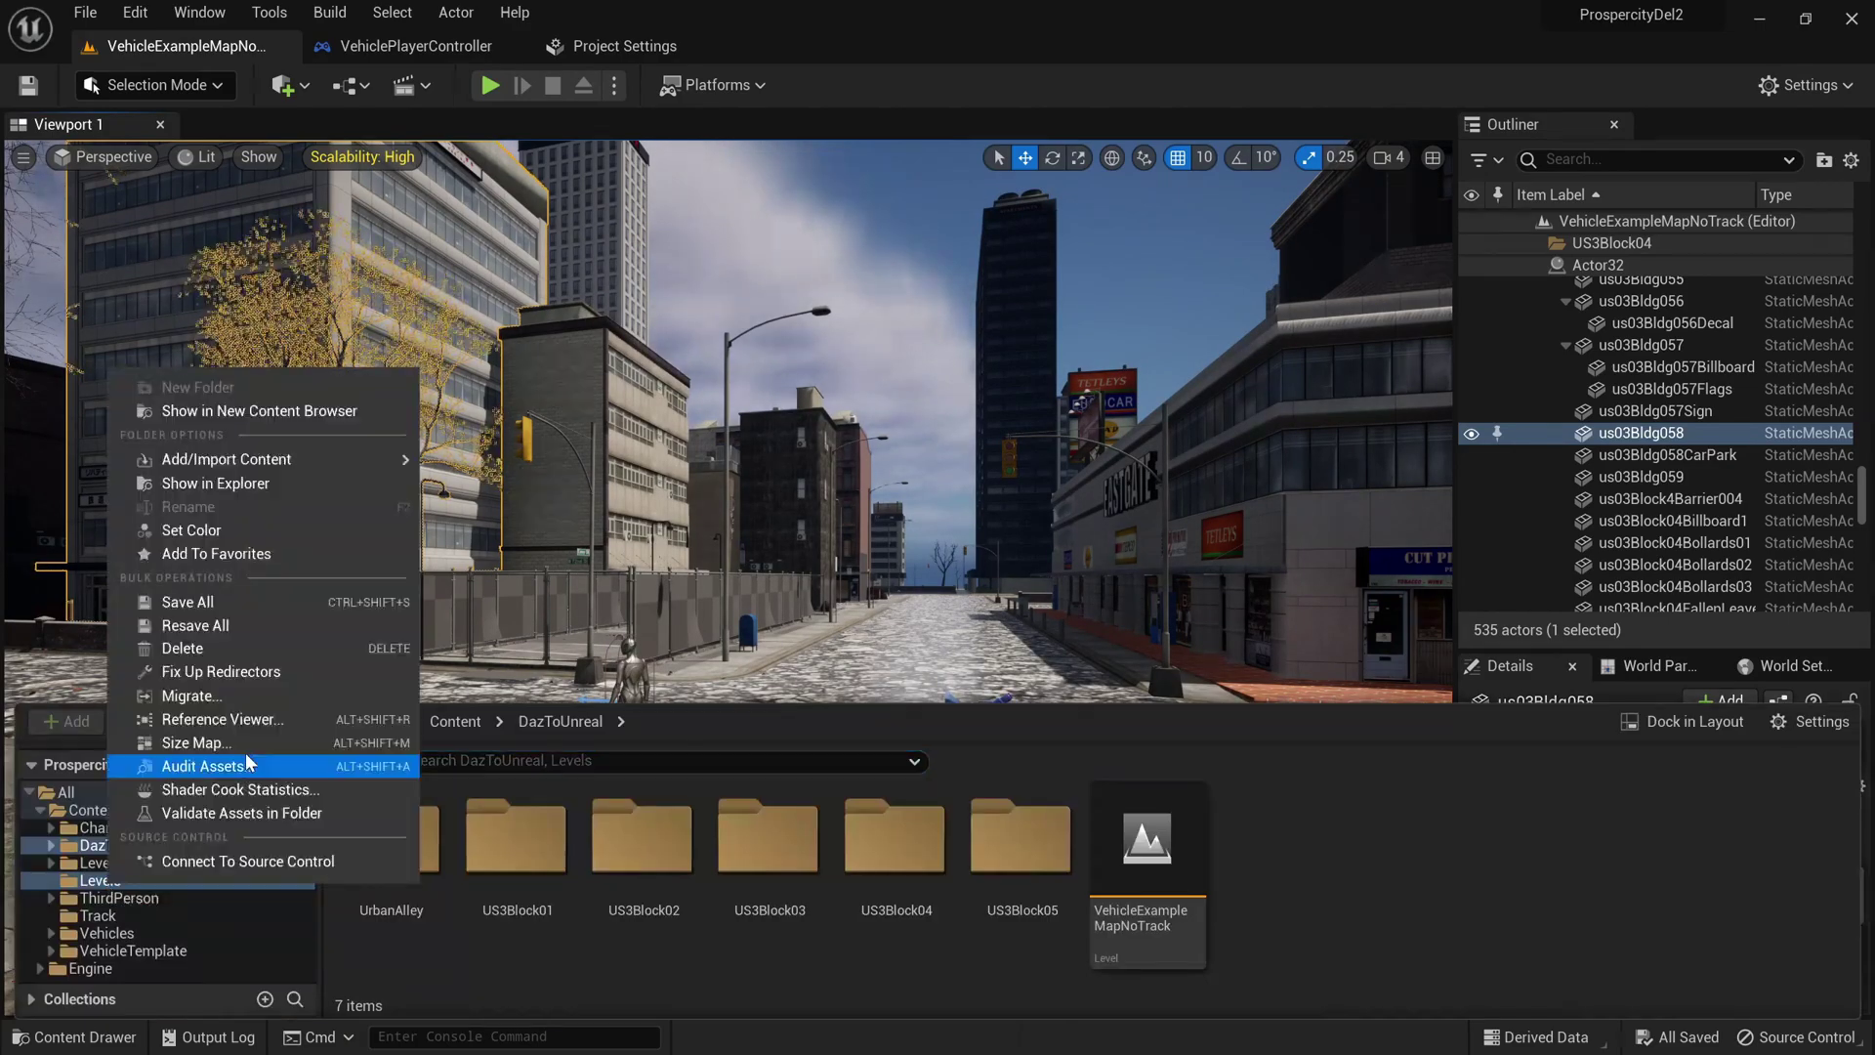
Step: Restart the folder migration and collapse the DazToUnreal branch under ExternalActors
left_click(391, 766)
scroll(674, 615, "down", 10)
scroll(705, 636, "up", 15)
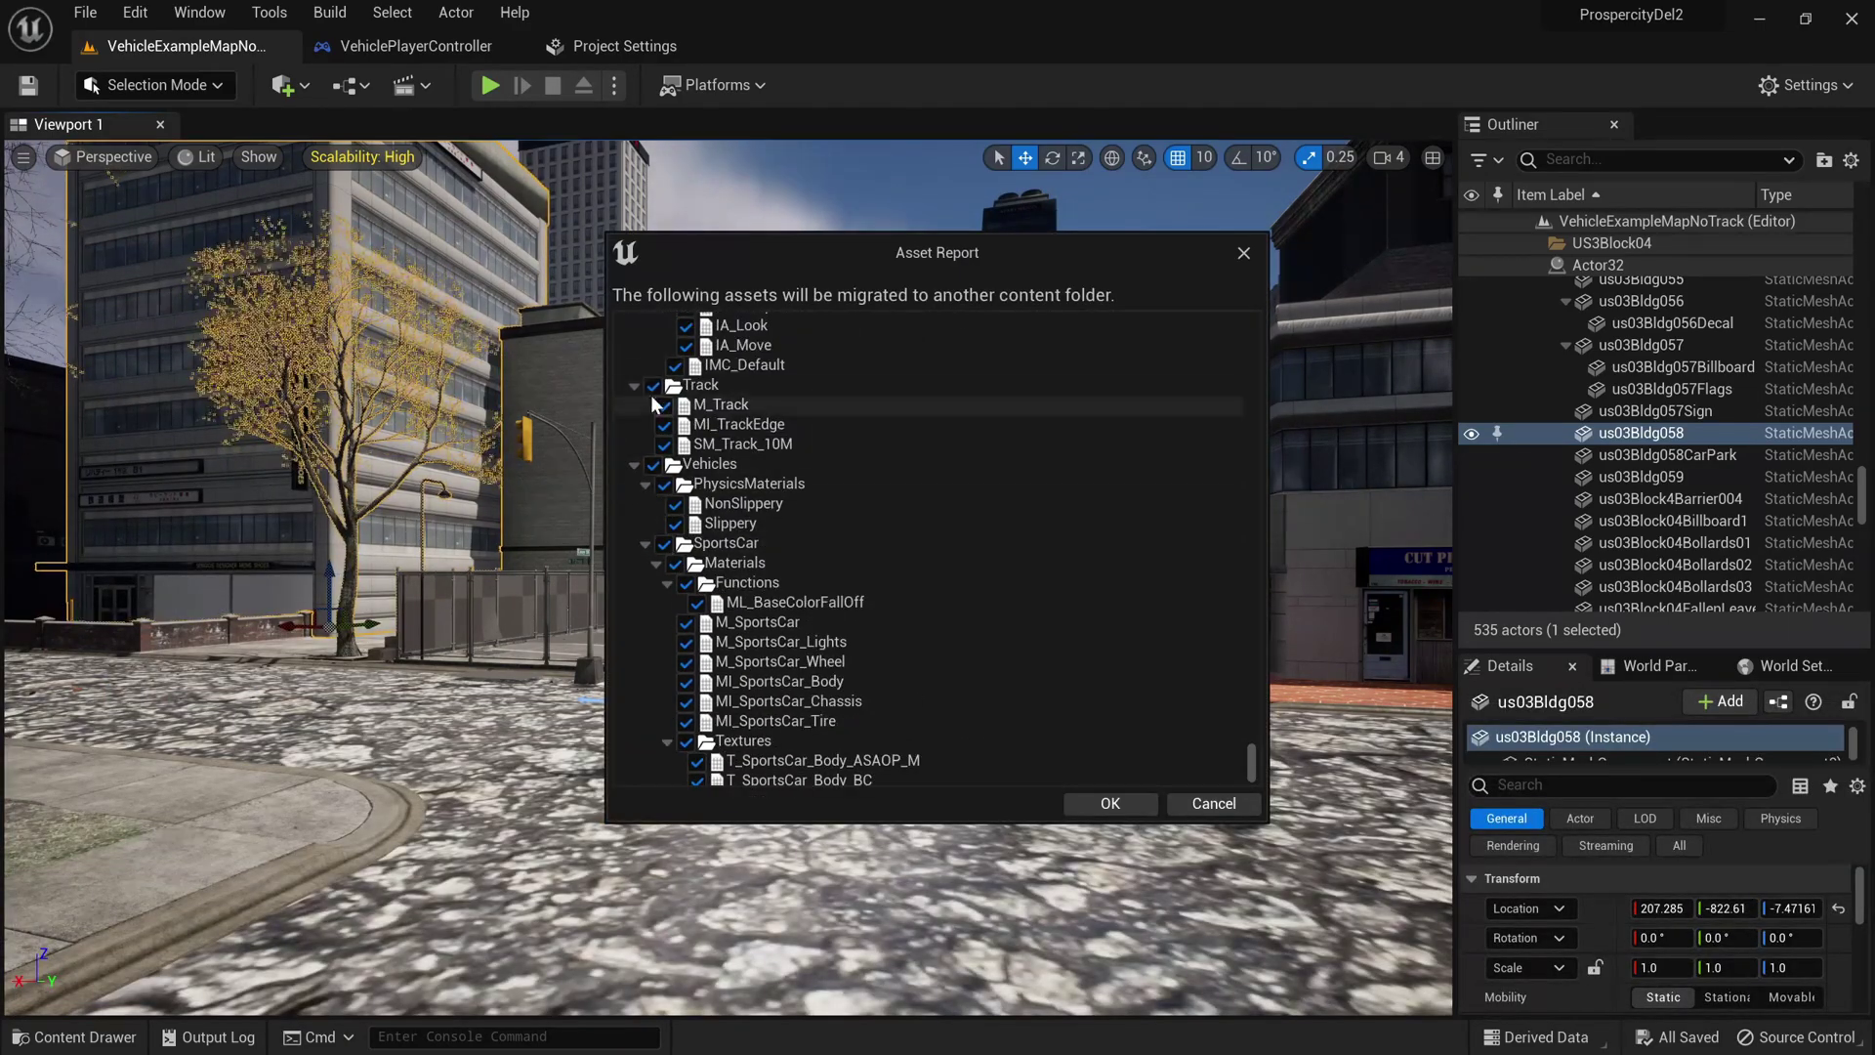
left_click(645, 420)
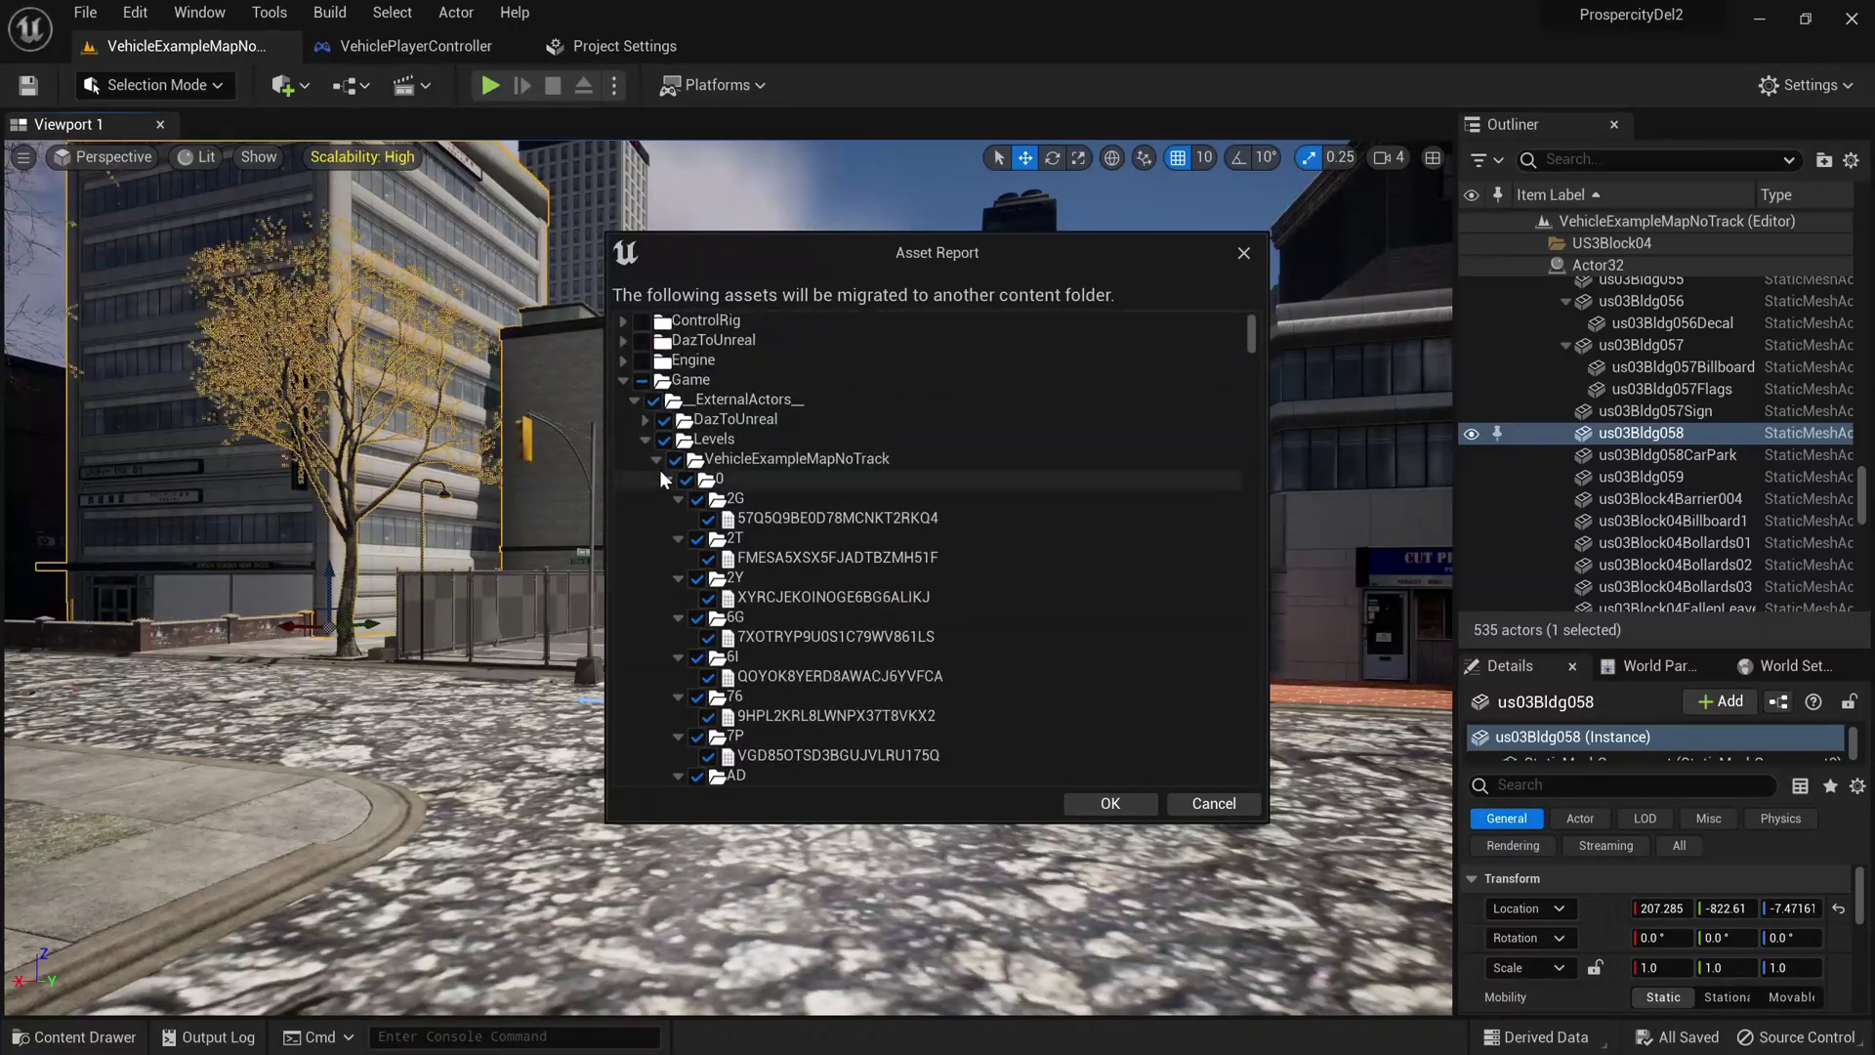
scroll(660, 470, "down", 3)
scroll(659, 470, "up", 3)
Step: Collapse the remaining branches including Characters, then accept and migrate into the destination Content folder
left_click(659, 479)
left_click(646, 439)
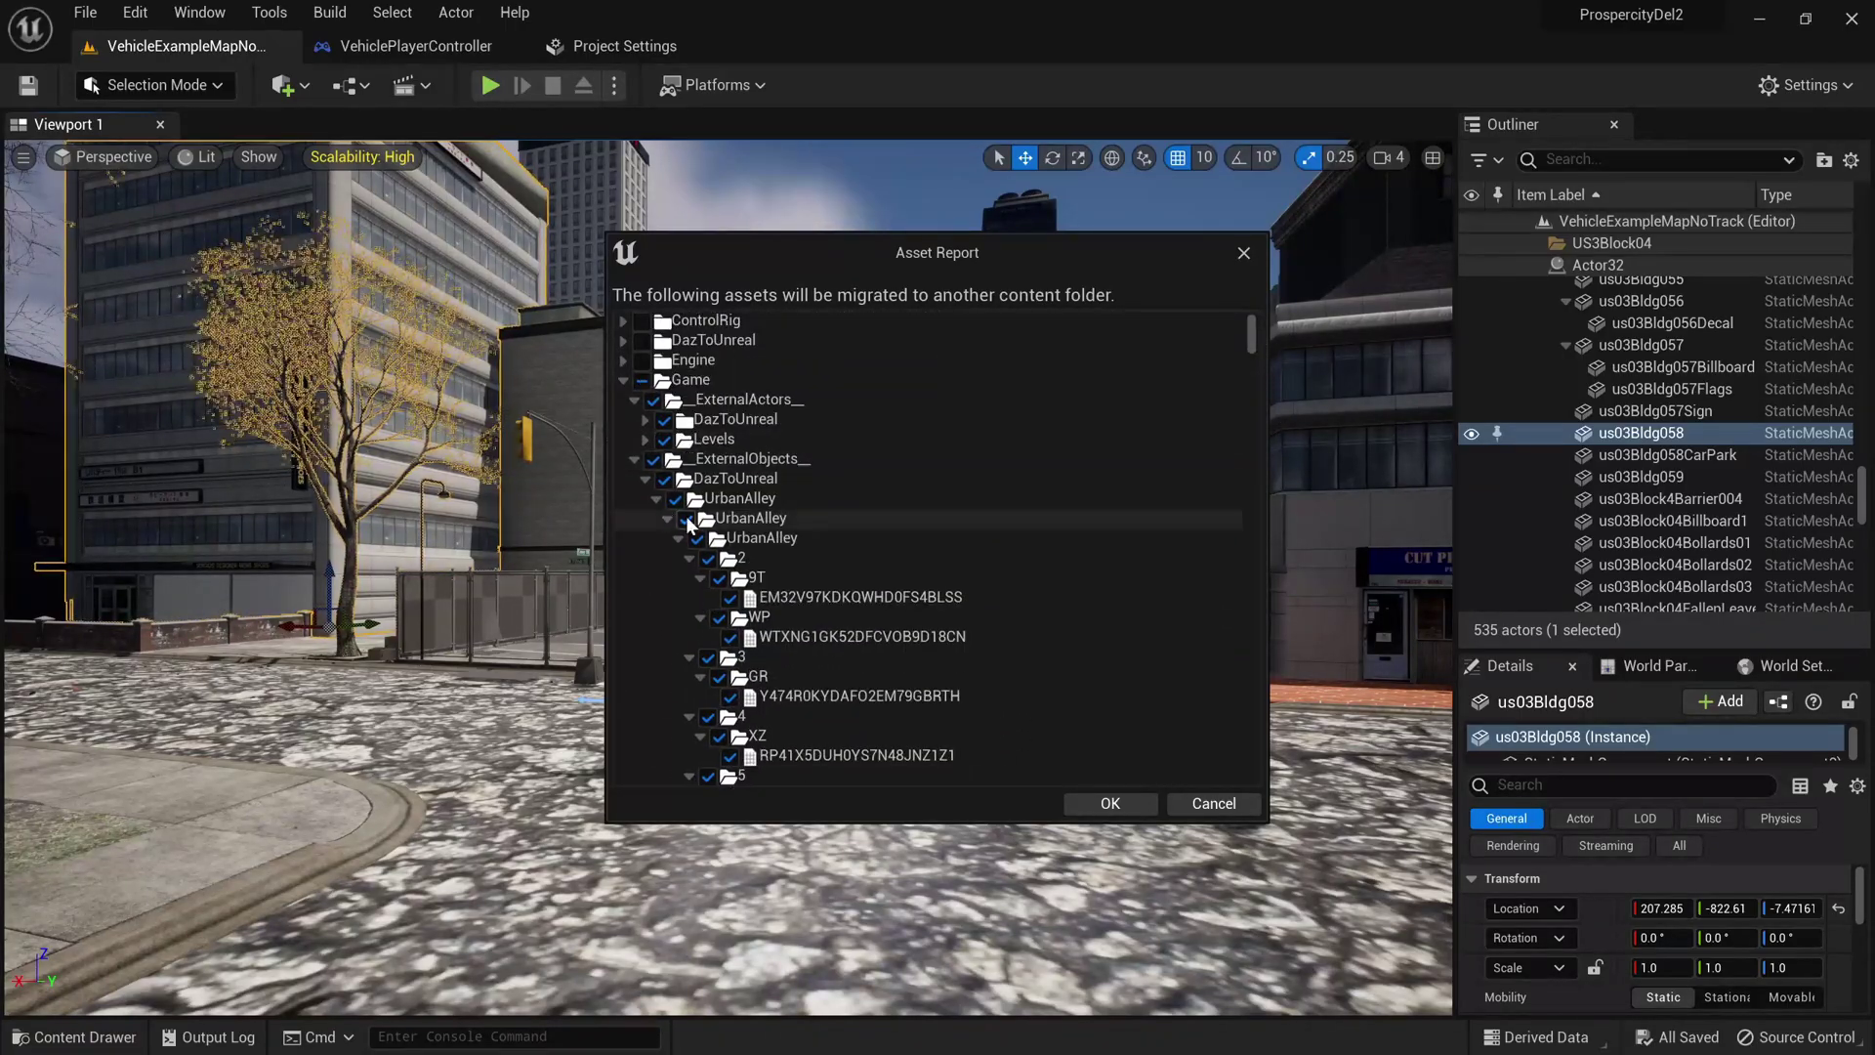
left_click(654, 565)
left_click(657, 637)
left_click(635, 658)
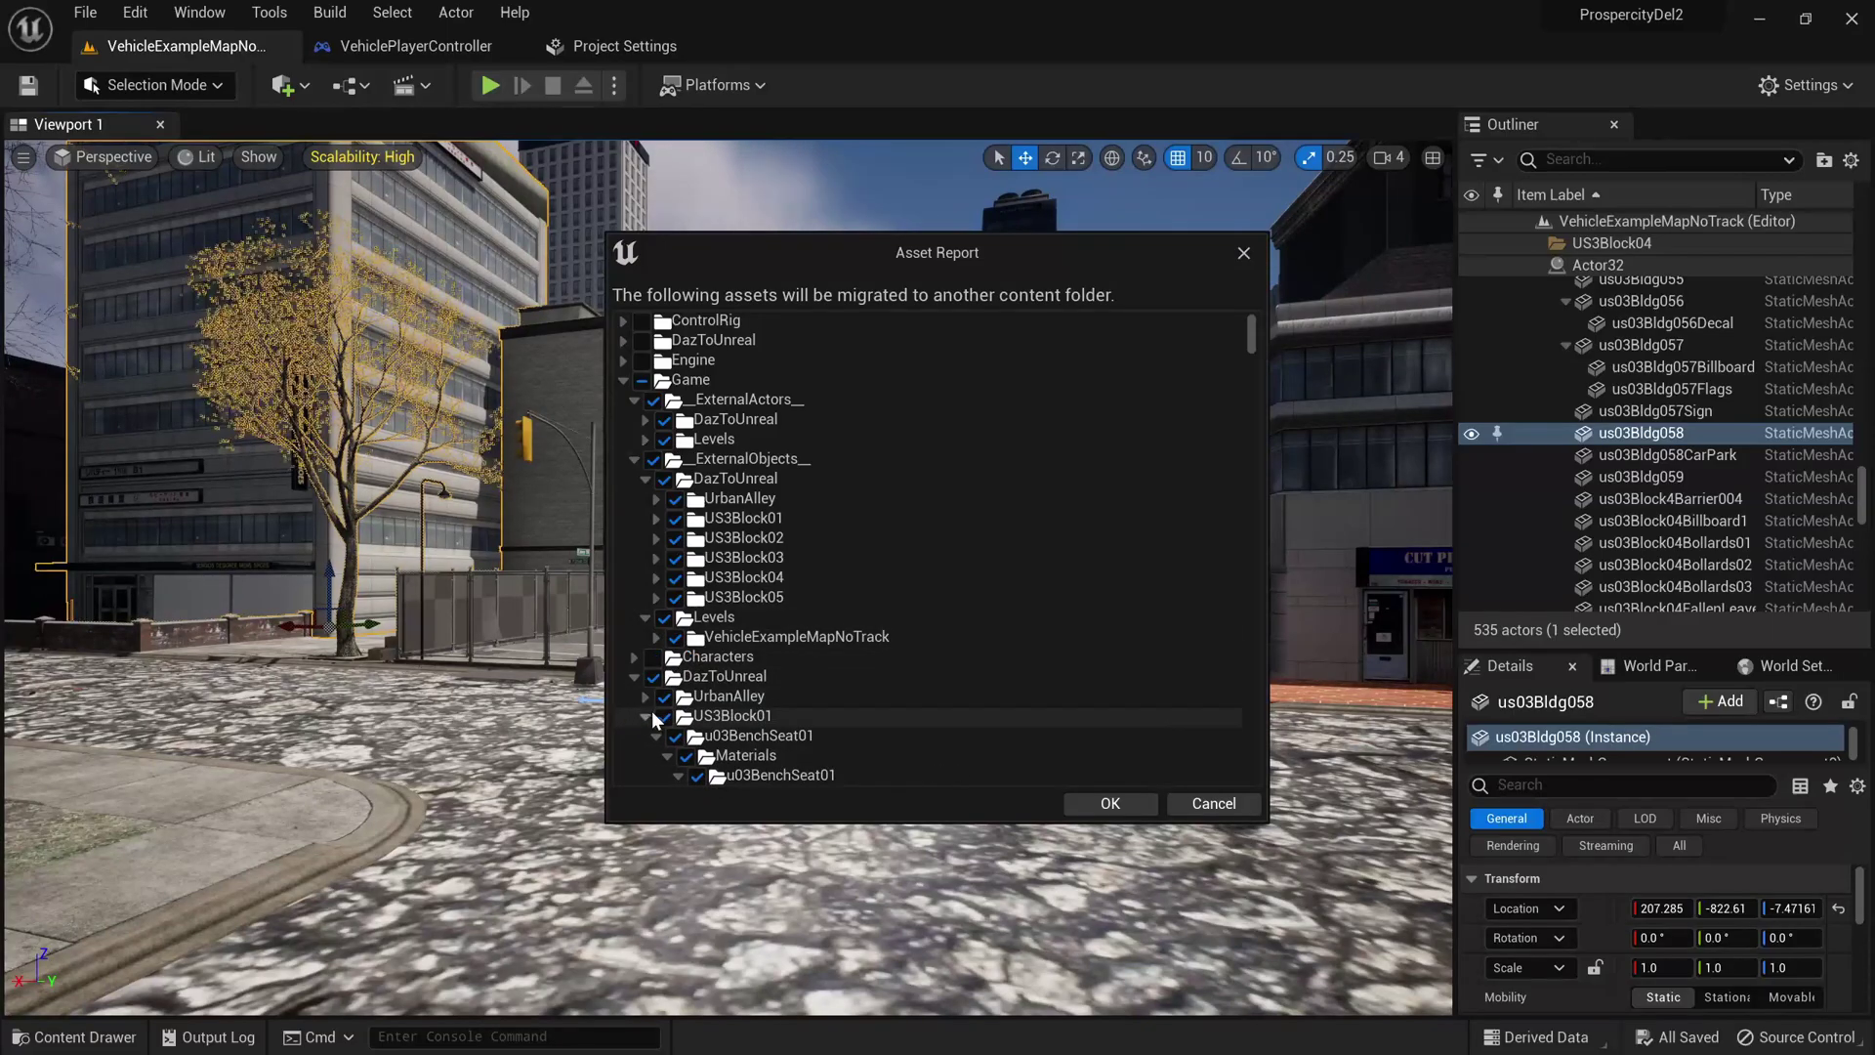
scroll(652, 711, "down", 3)
scroll(718, 670, "up", 3)
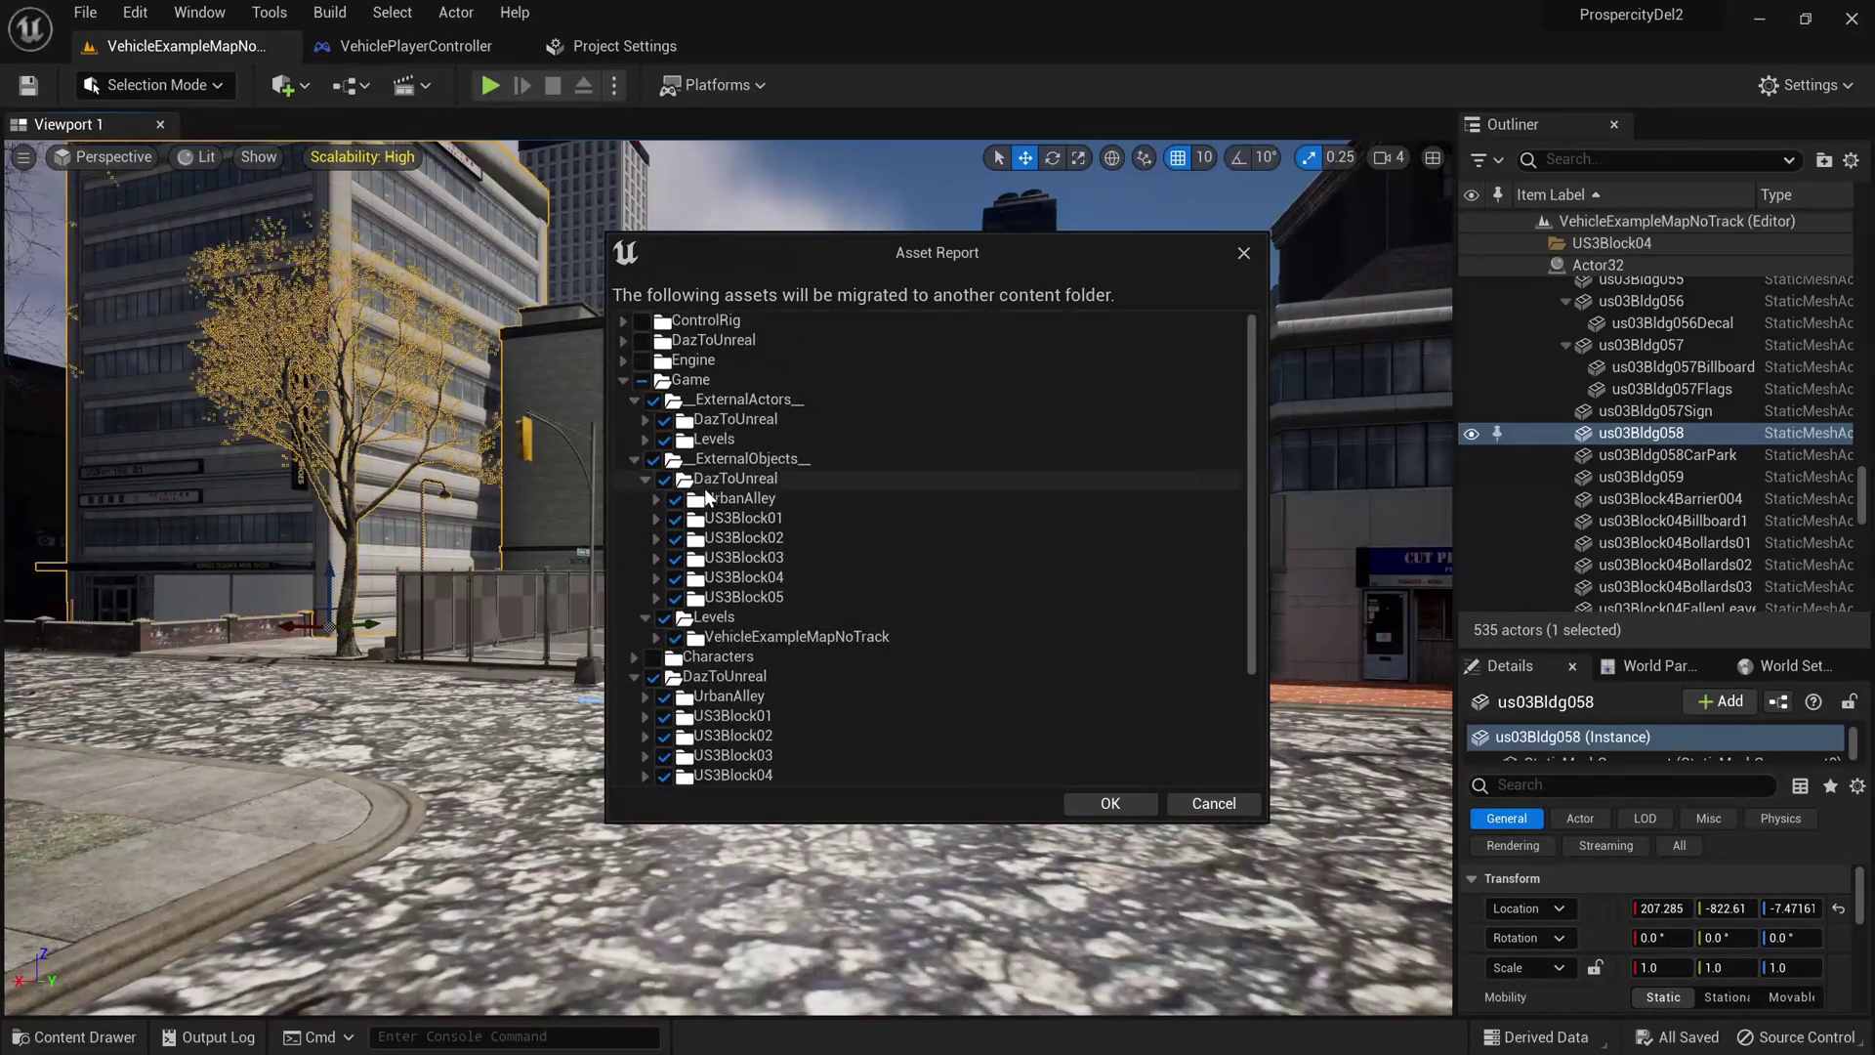
left_click(1111, 803)
left_click(932, 667)
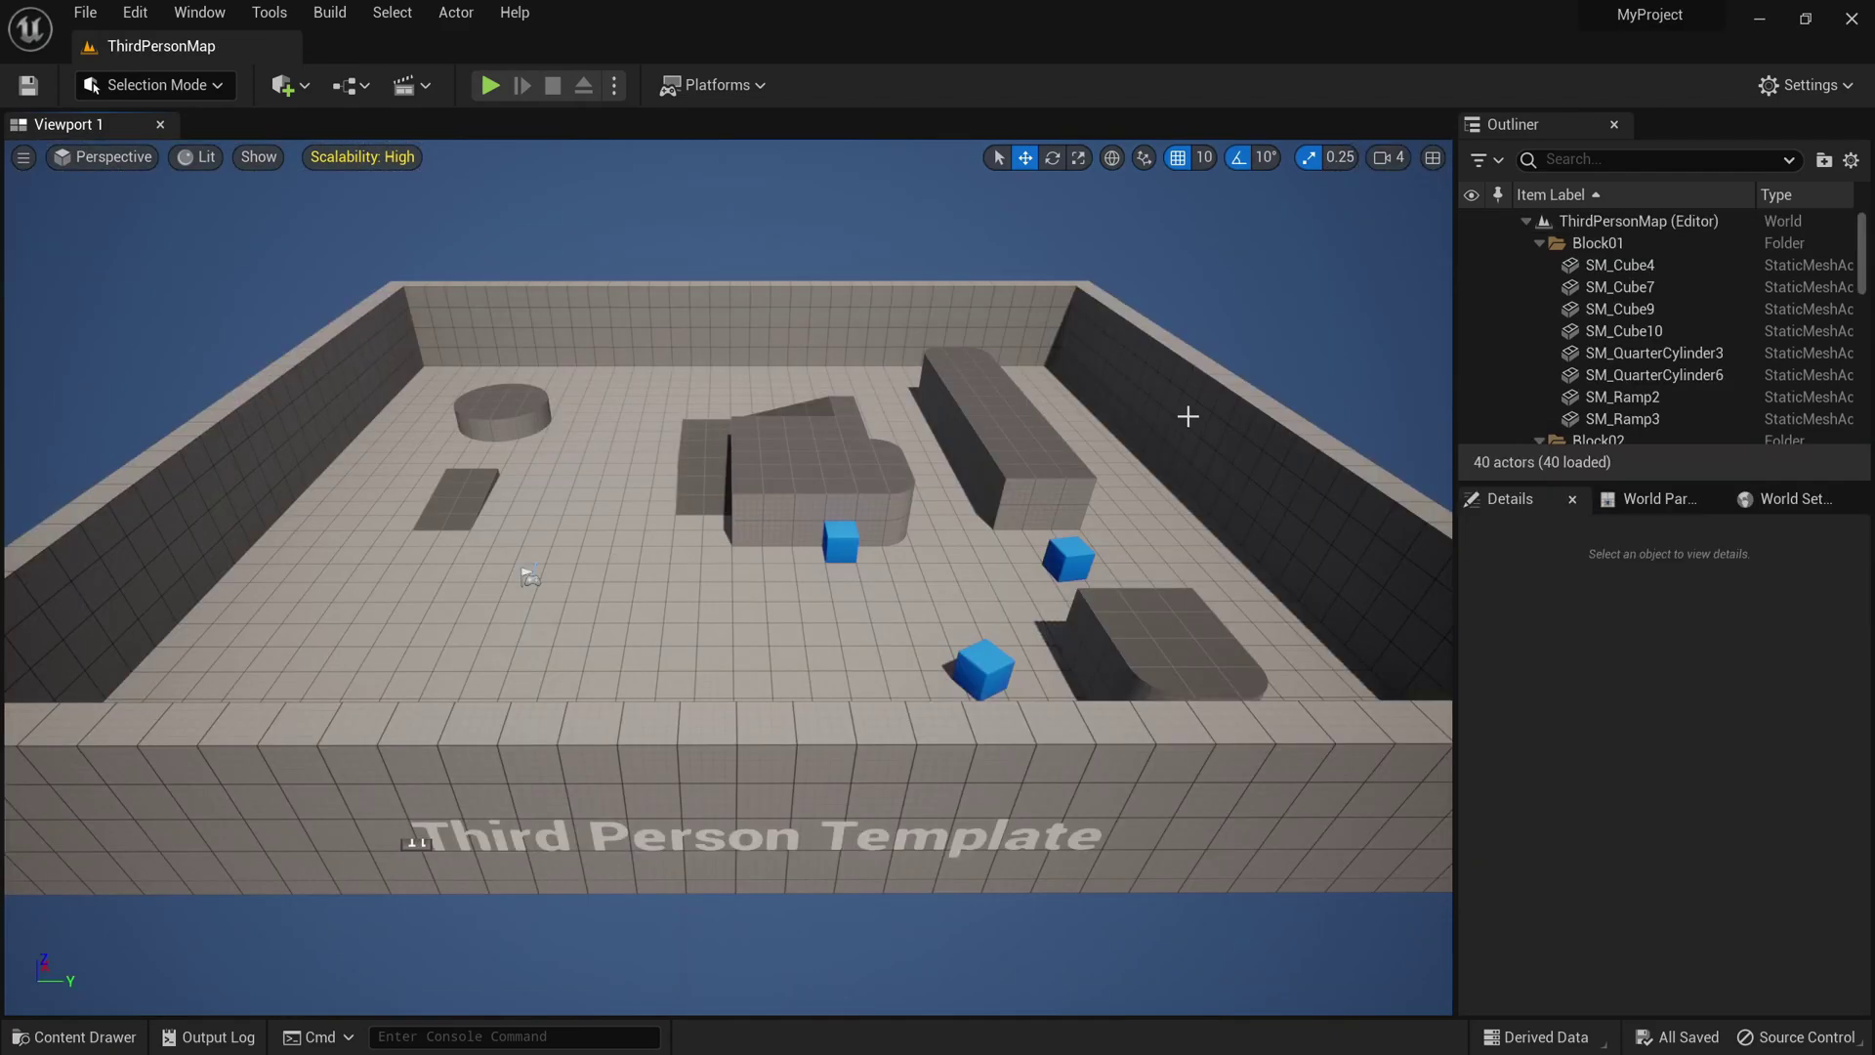
Step: Open the migrated VehicleExampleMapNoTrack level from the Levels folder via File > Open Level
left_click(86, 13)
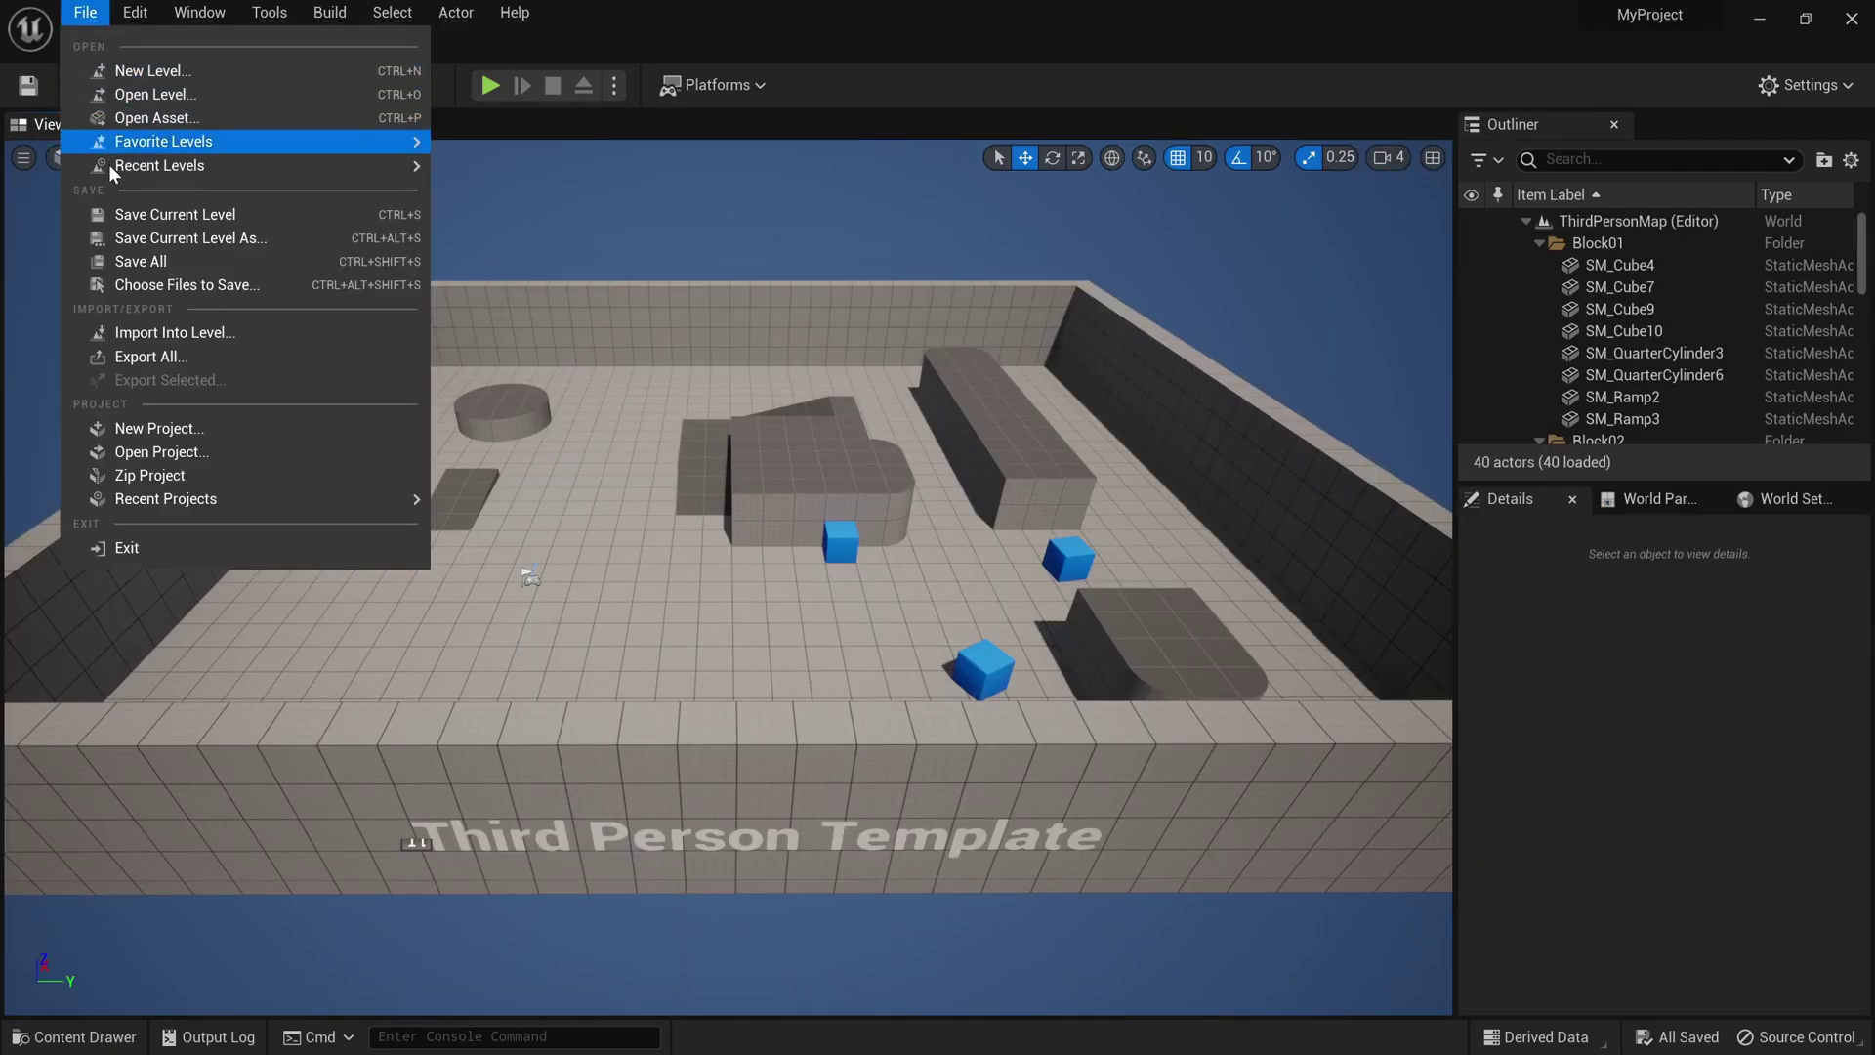
left_click(164, 92)
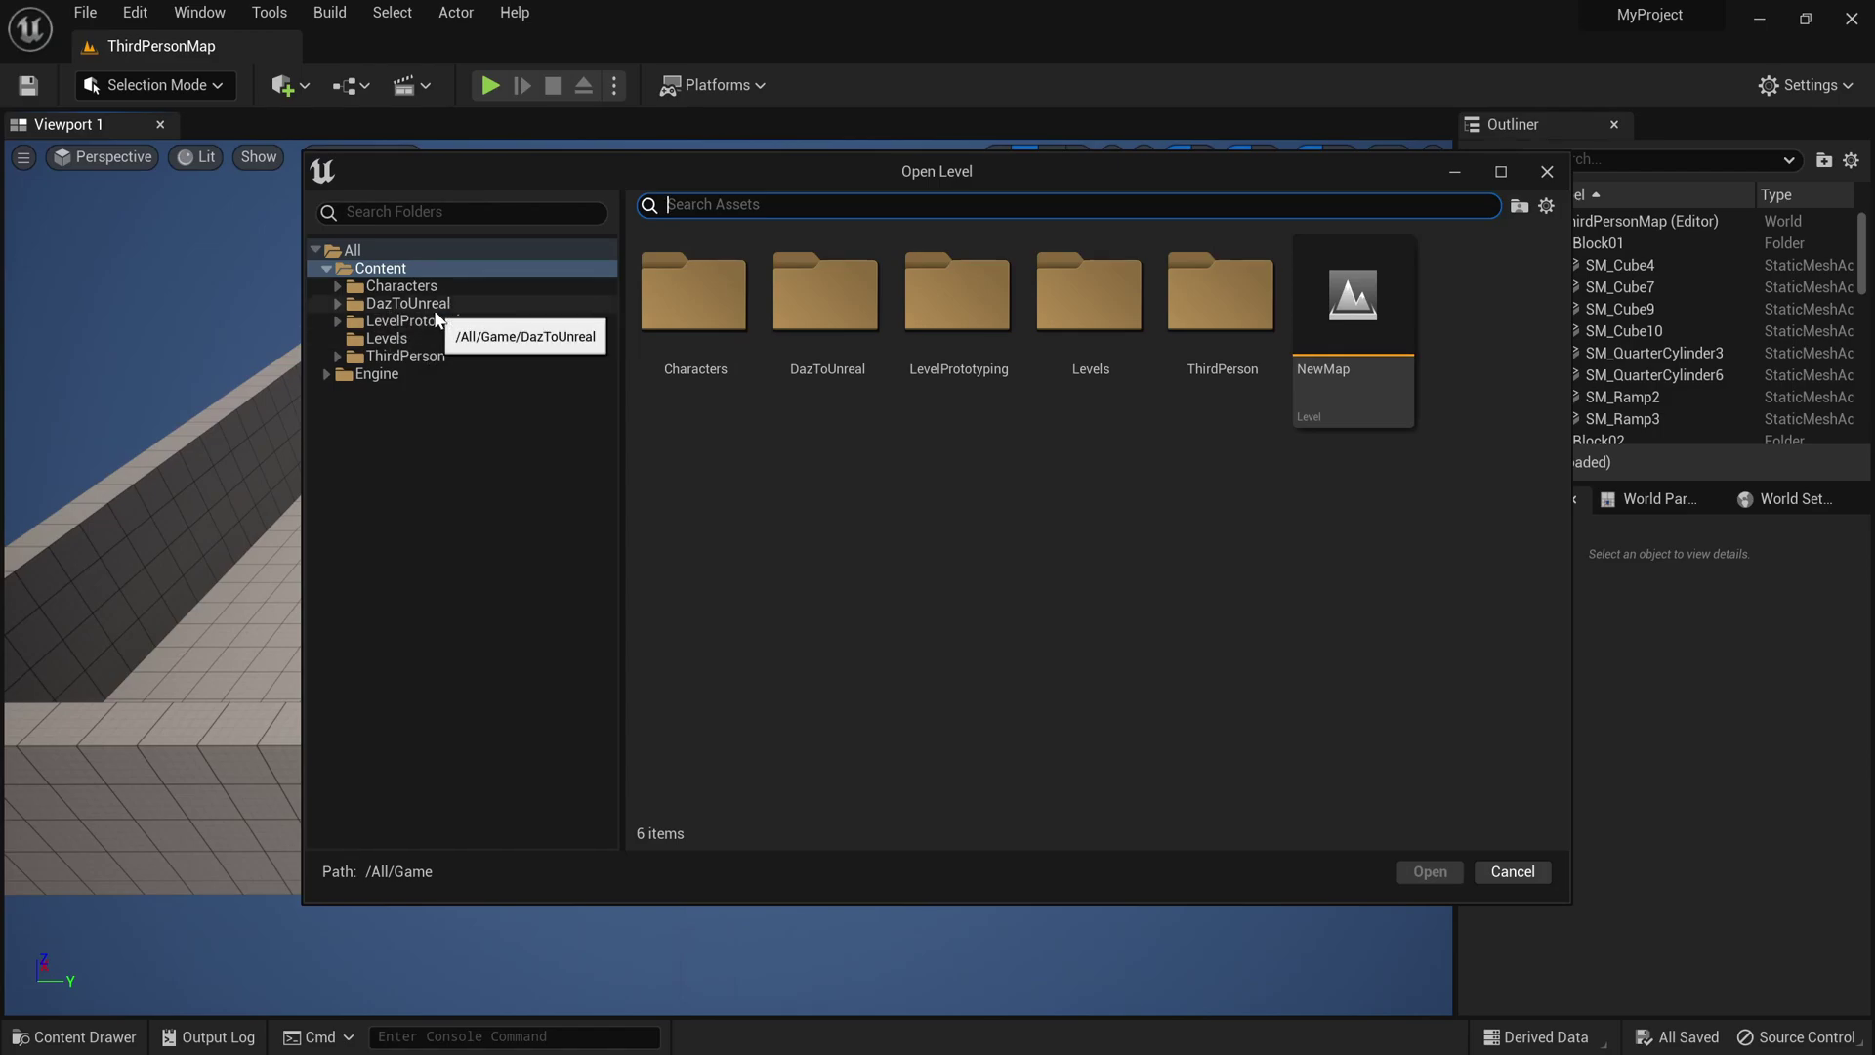
left_click(383, 342)
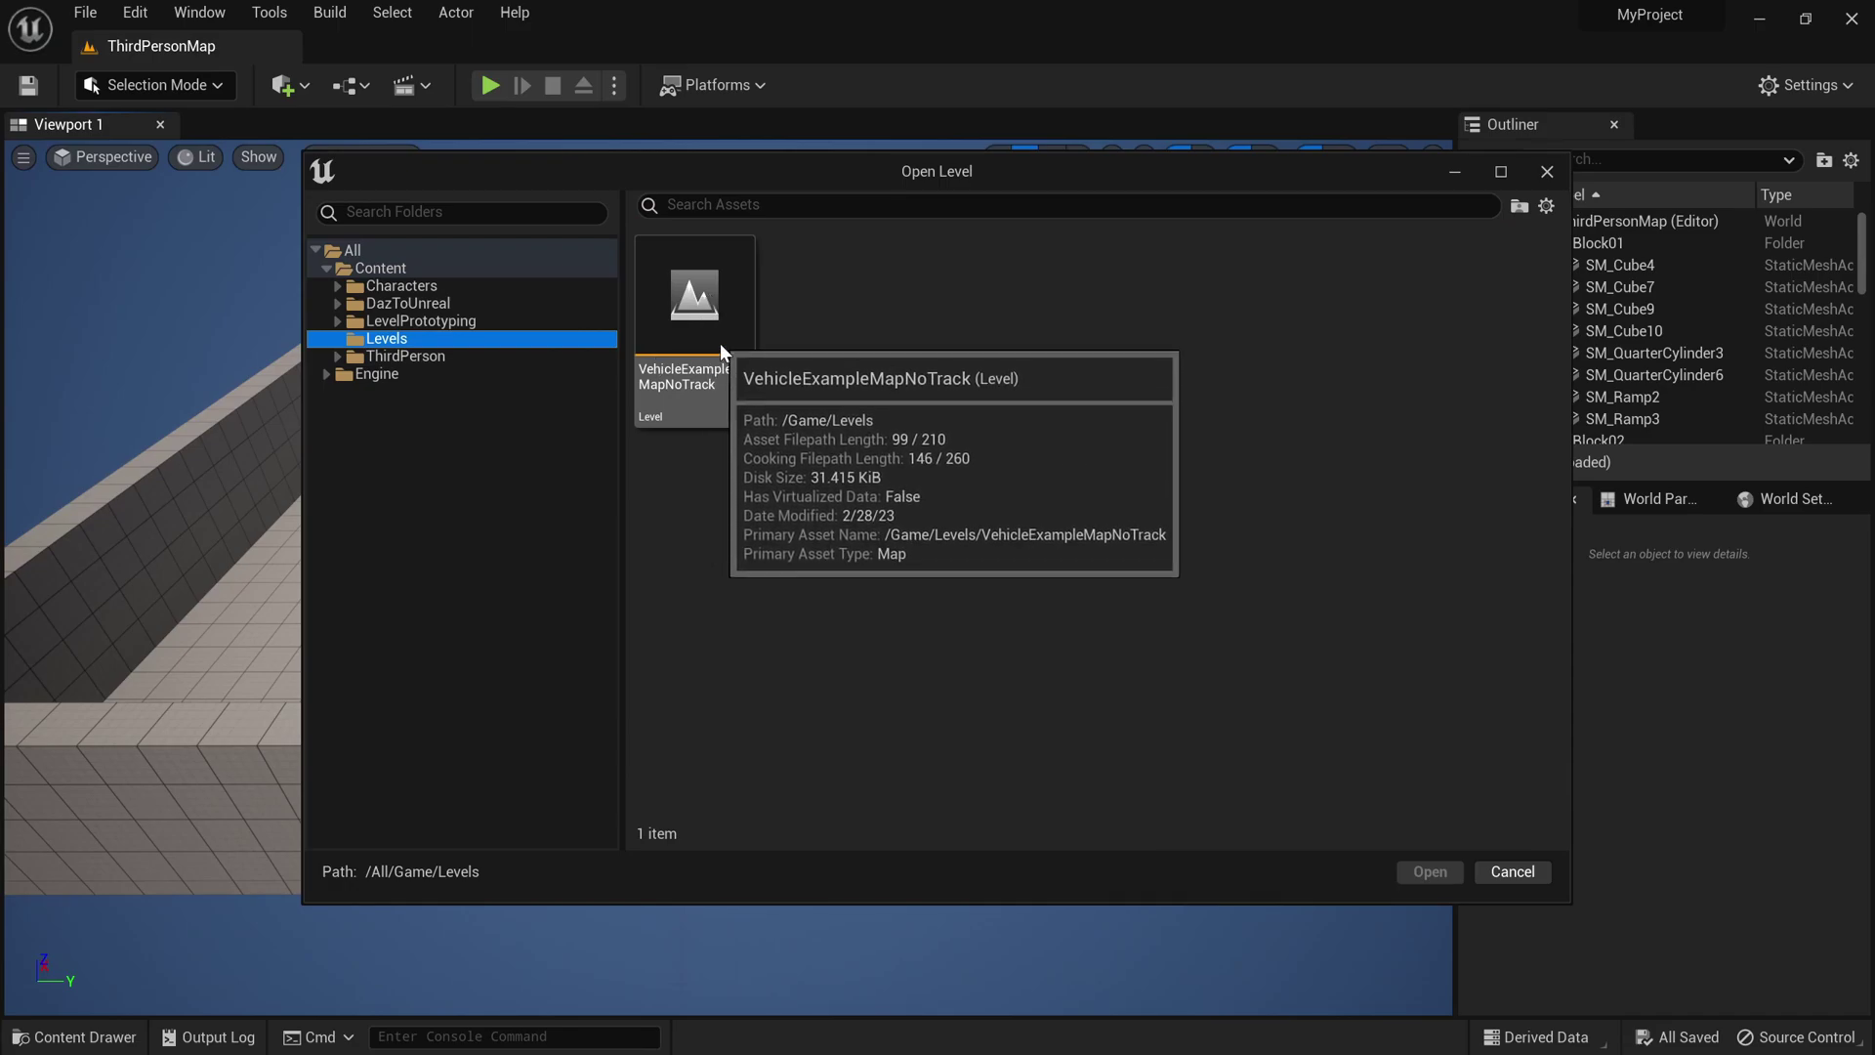
double_click(701, 299)
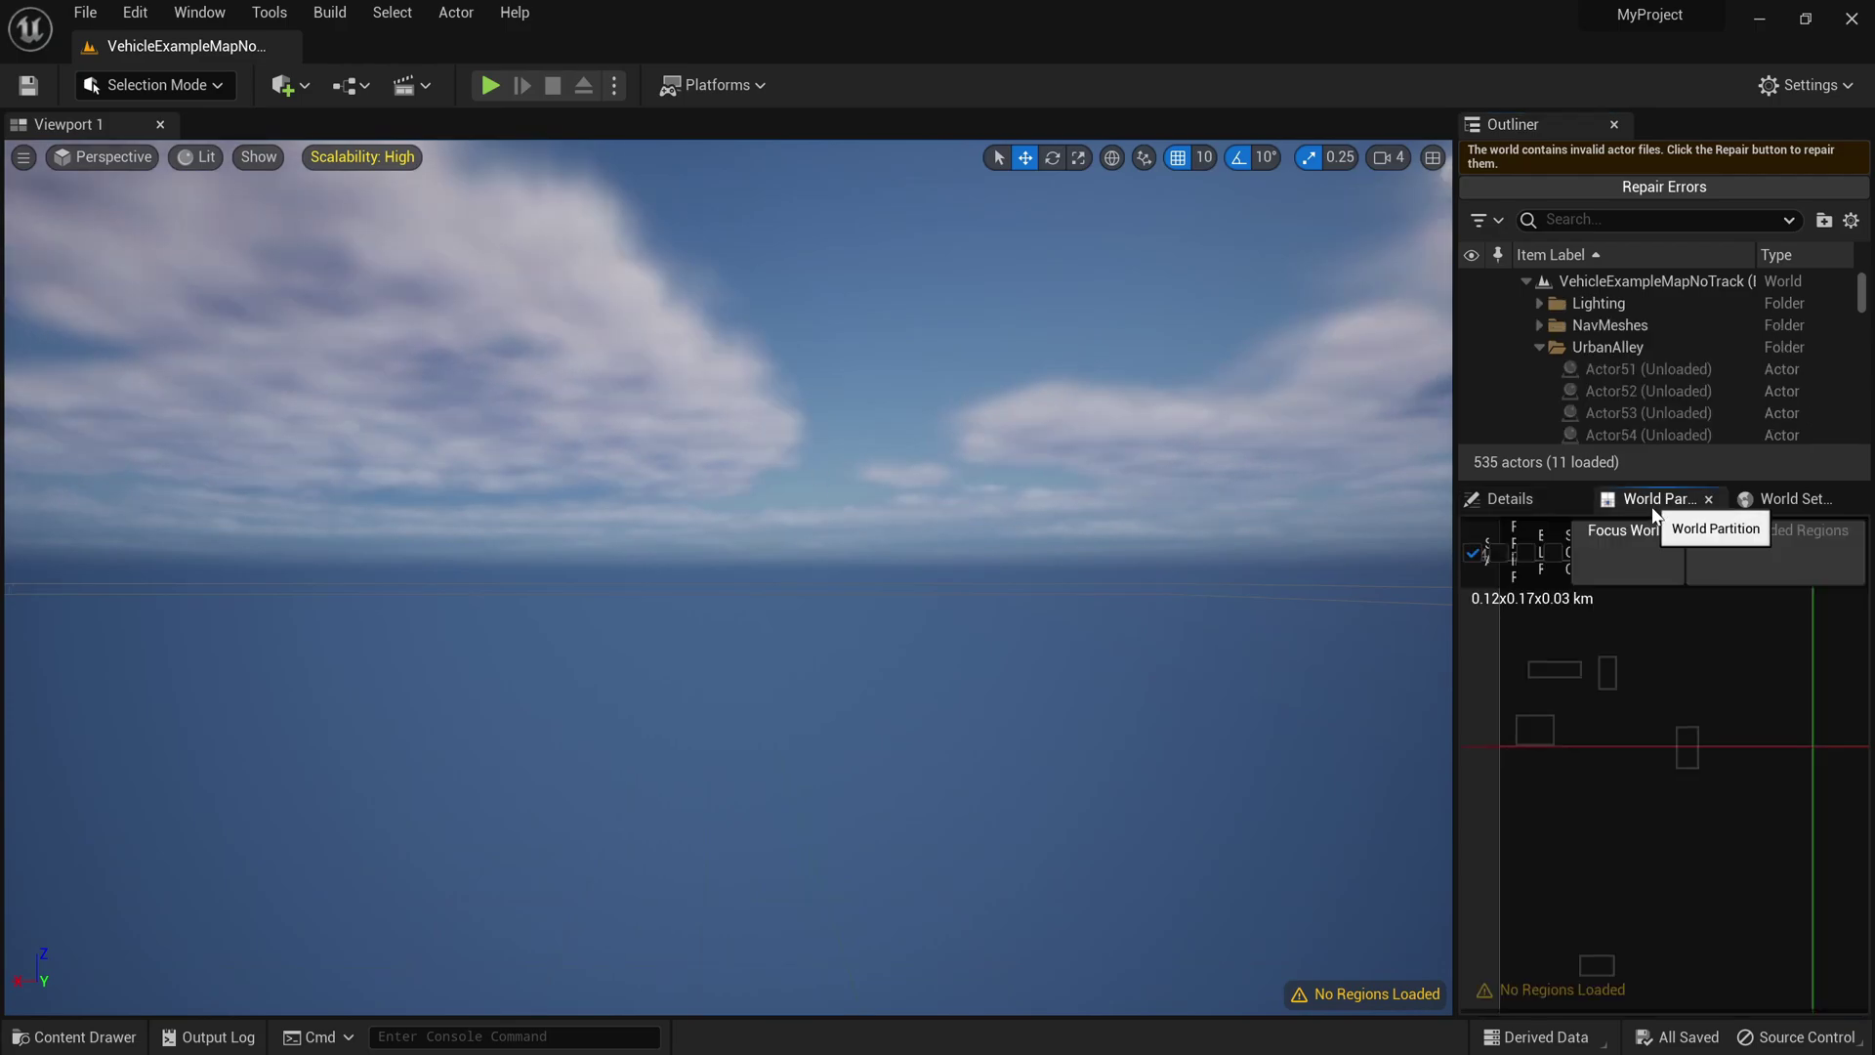
Step: Select an area of the World Partition grid and load it, bringing 534 of 535 actors in
scroll(1632, 742, "down", 4)
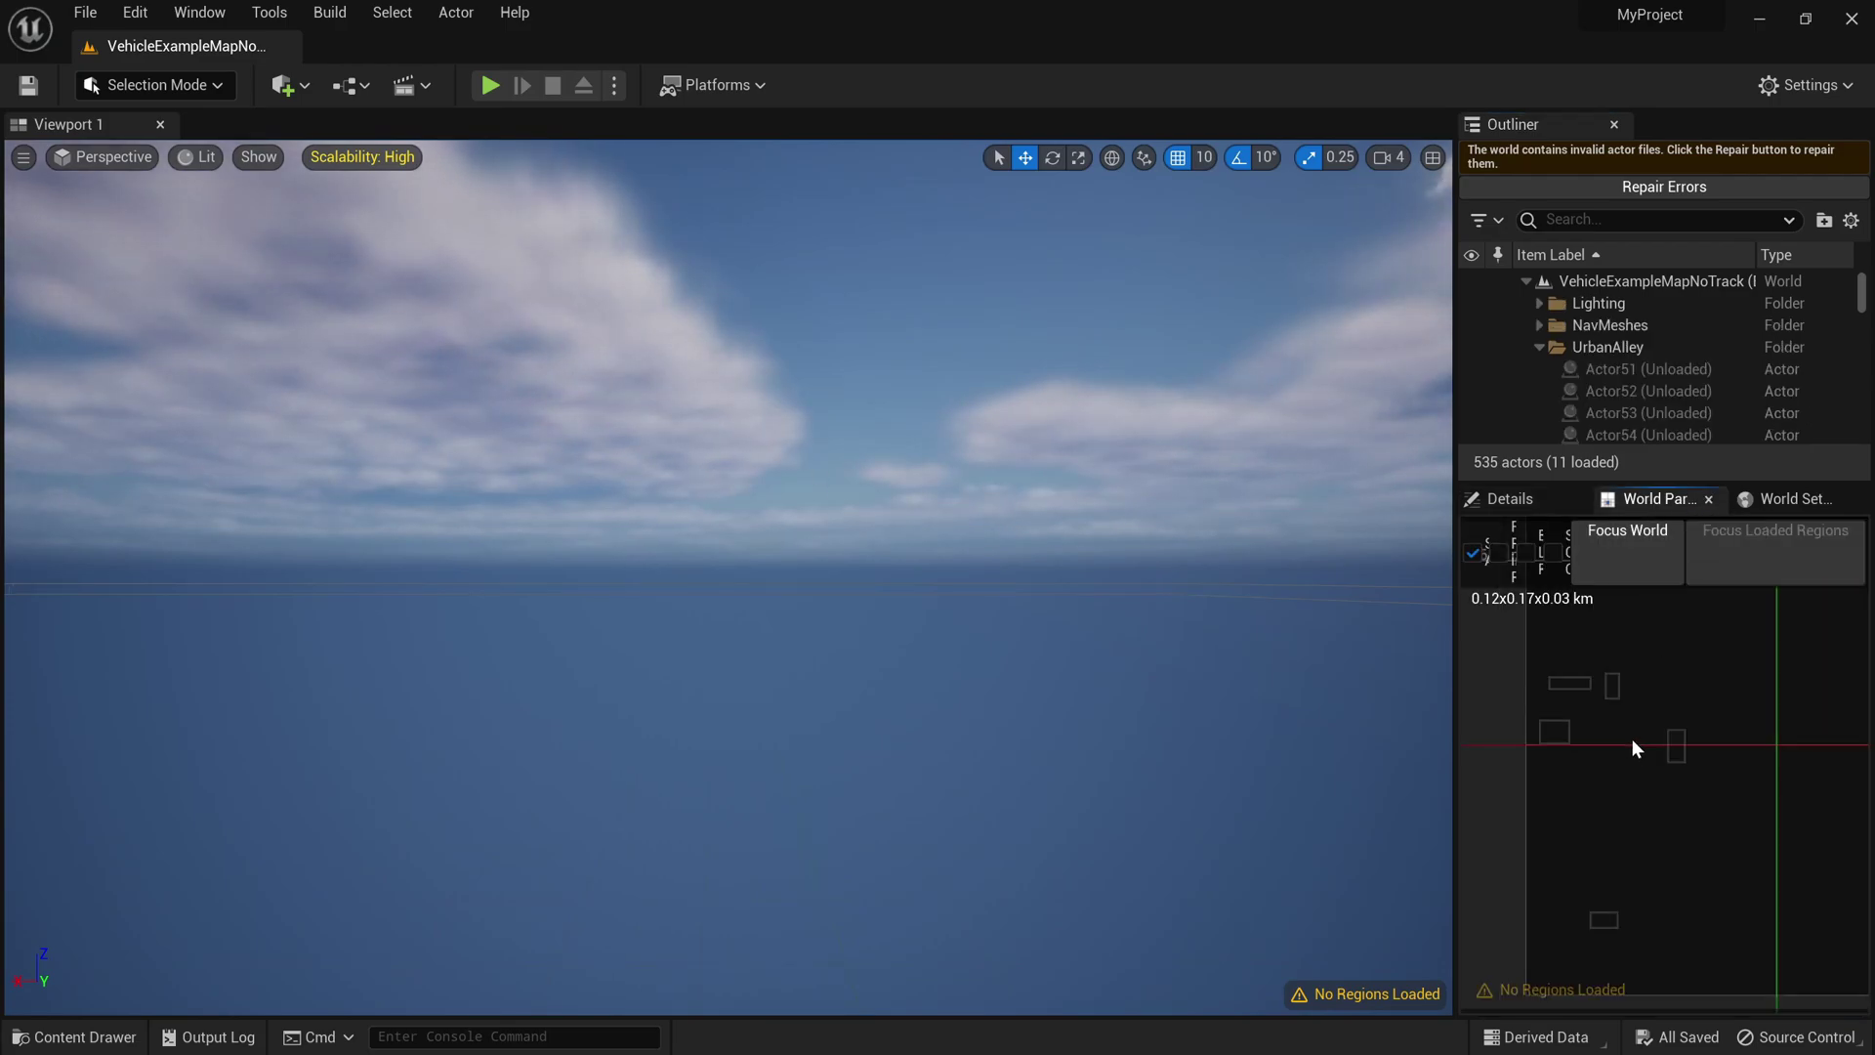
left_click_drag(1544, 874, 1868, 582)
right_click(1638, 706)
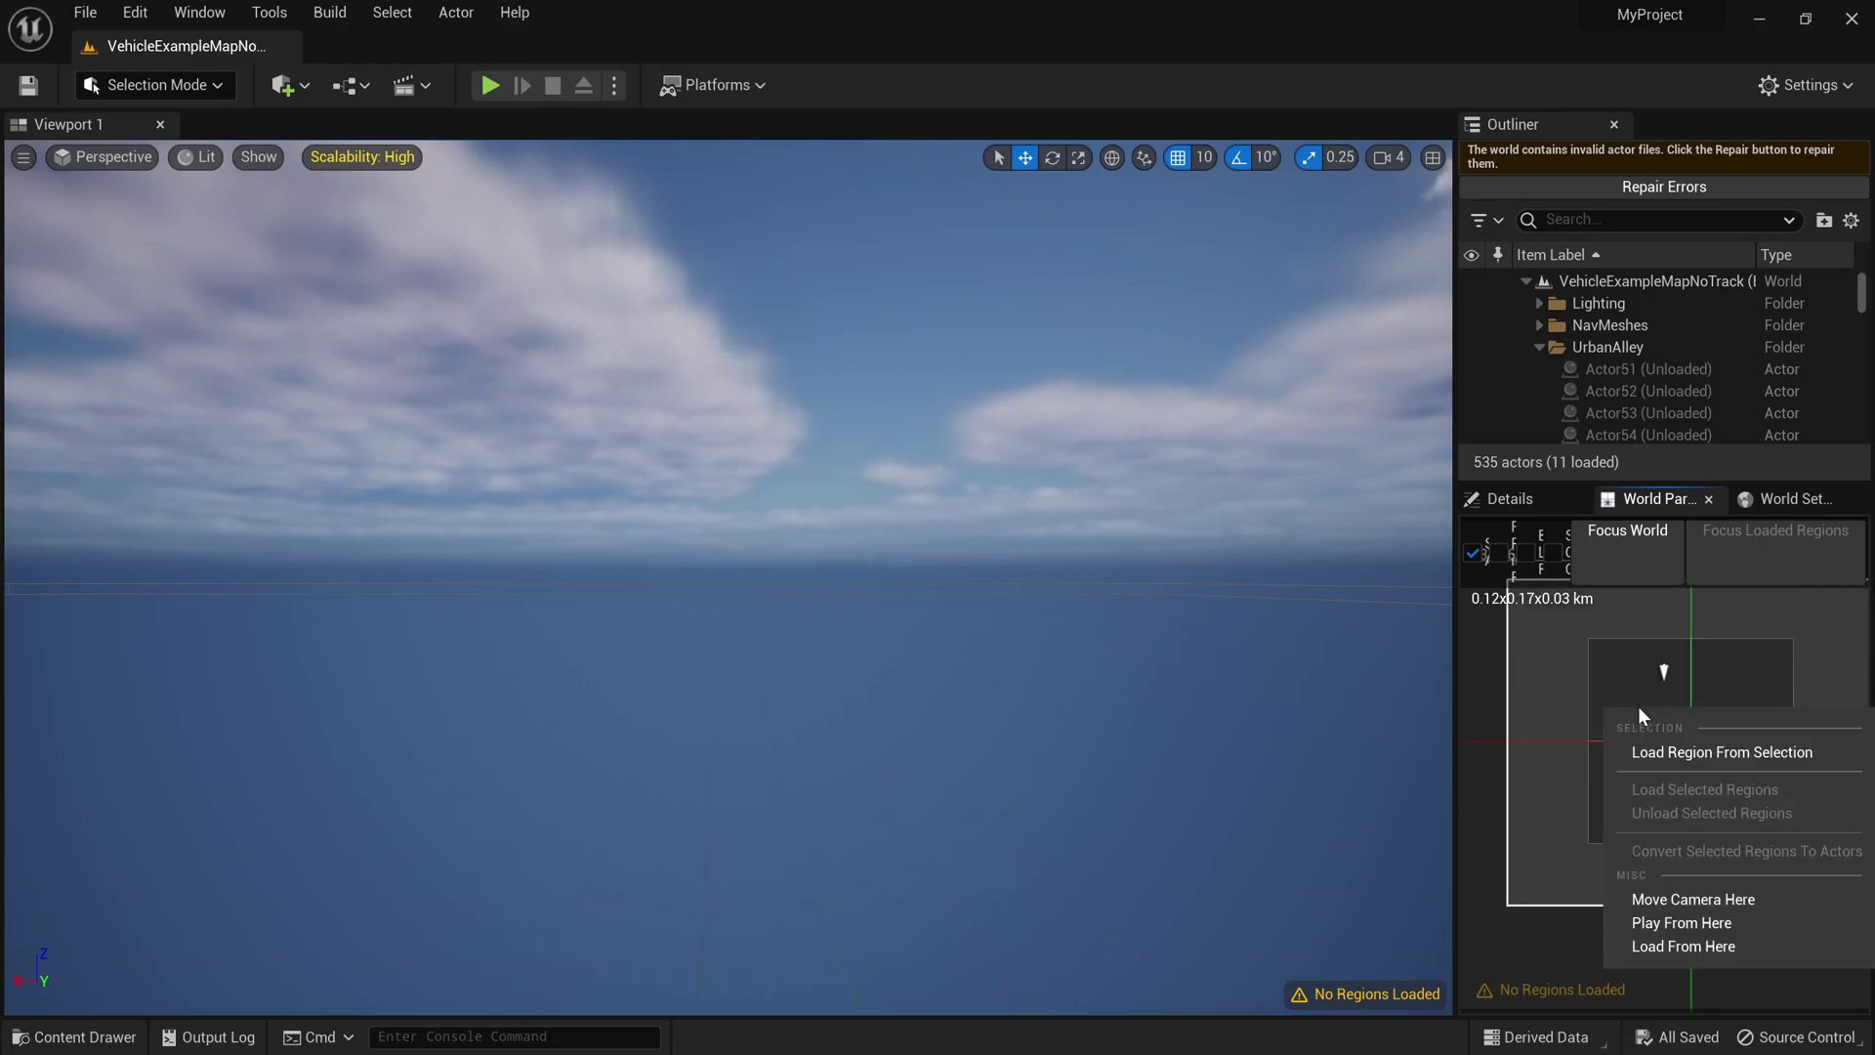
left_click(1672, 760)
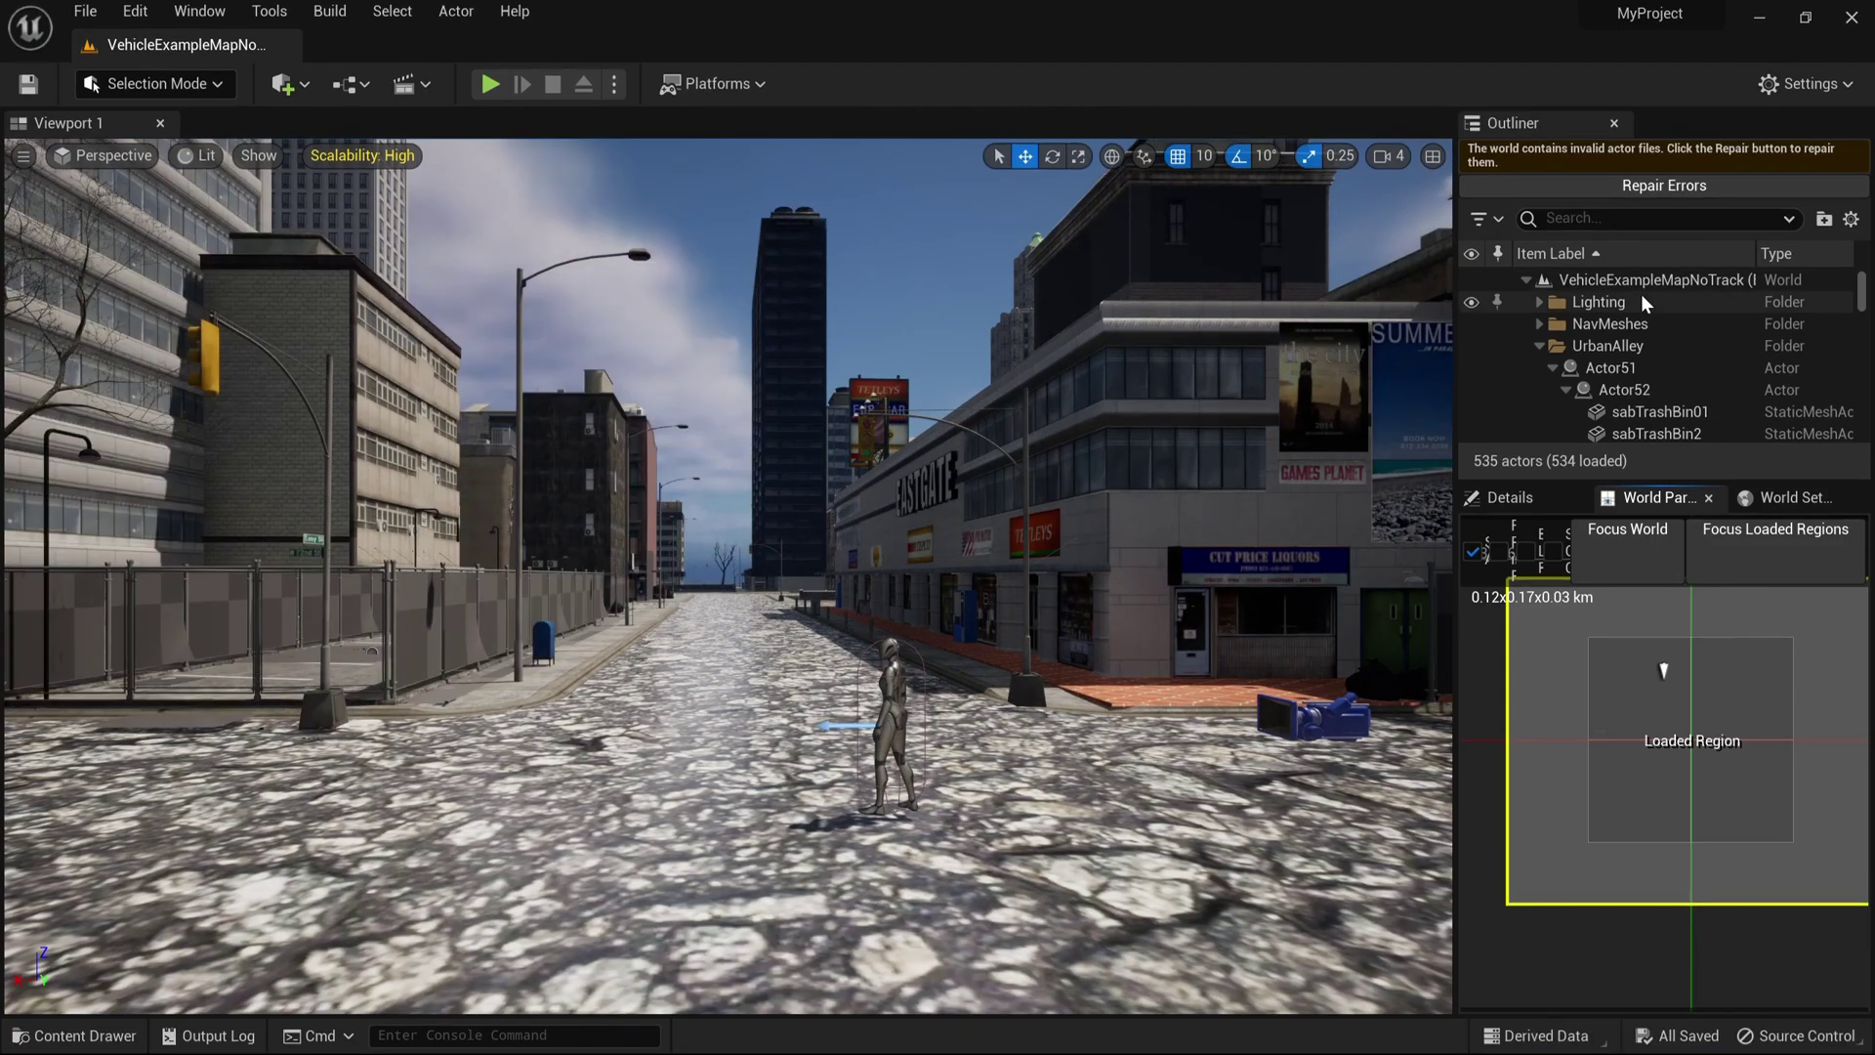
Step: Collapse the UrbanAlley and US3Block02–05 Outliner folders, then select BP_ThirdPersonCharacter
left_click(1540, 346)
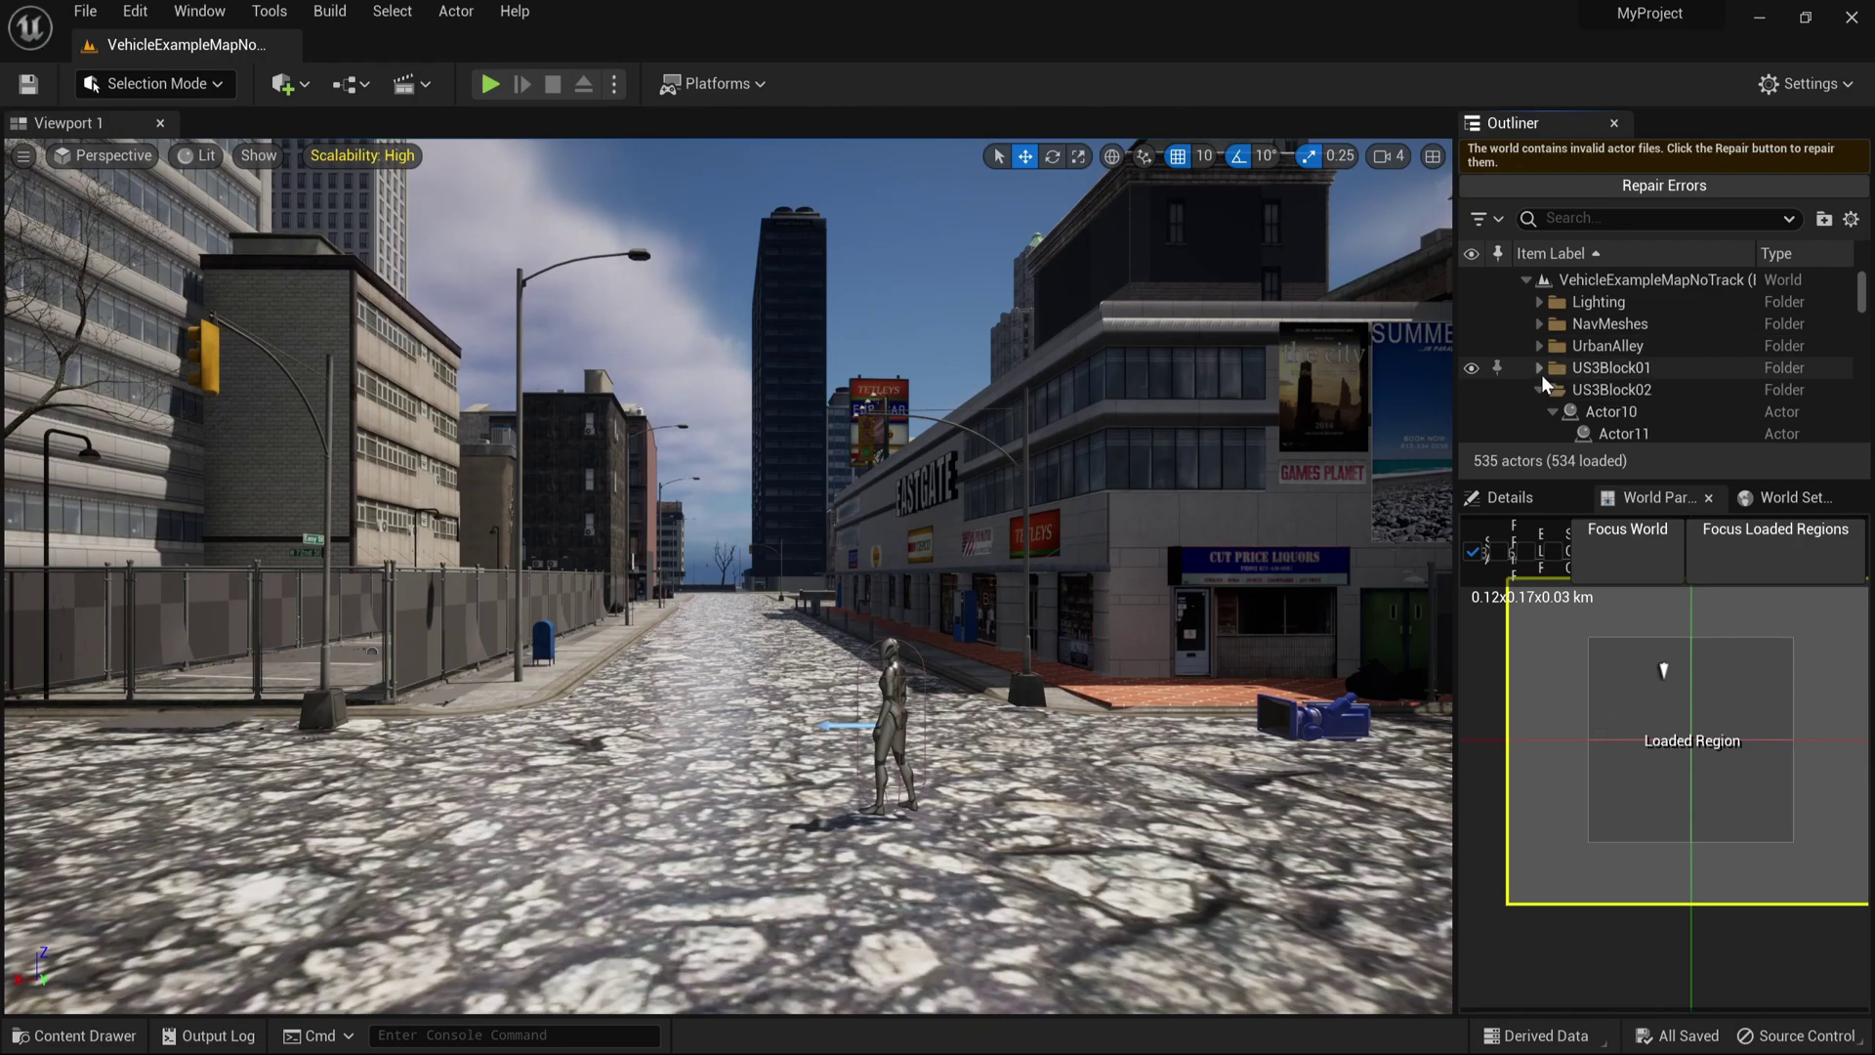
left_click(1541, 390)
left_click(1543, 411)
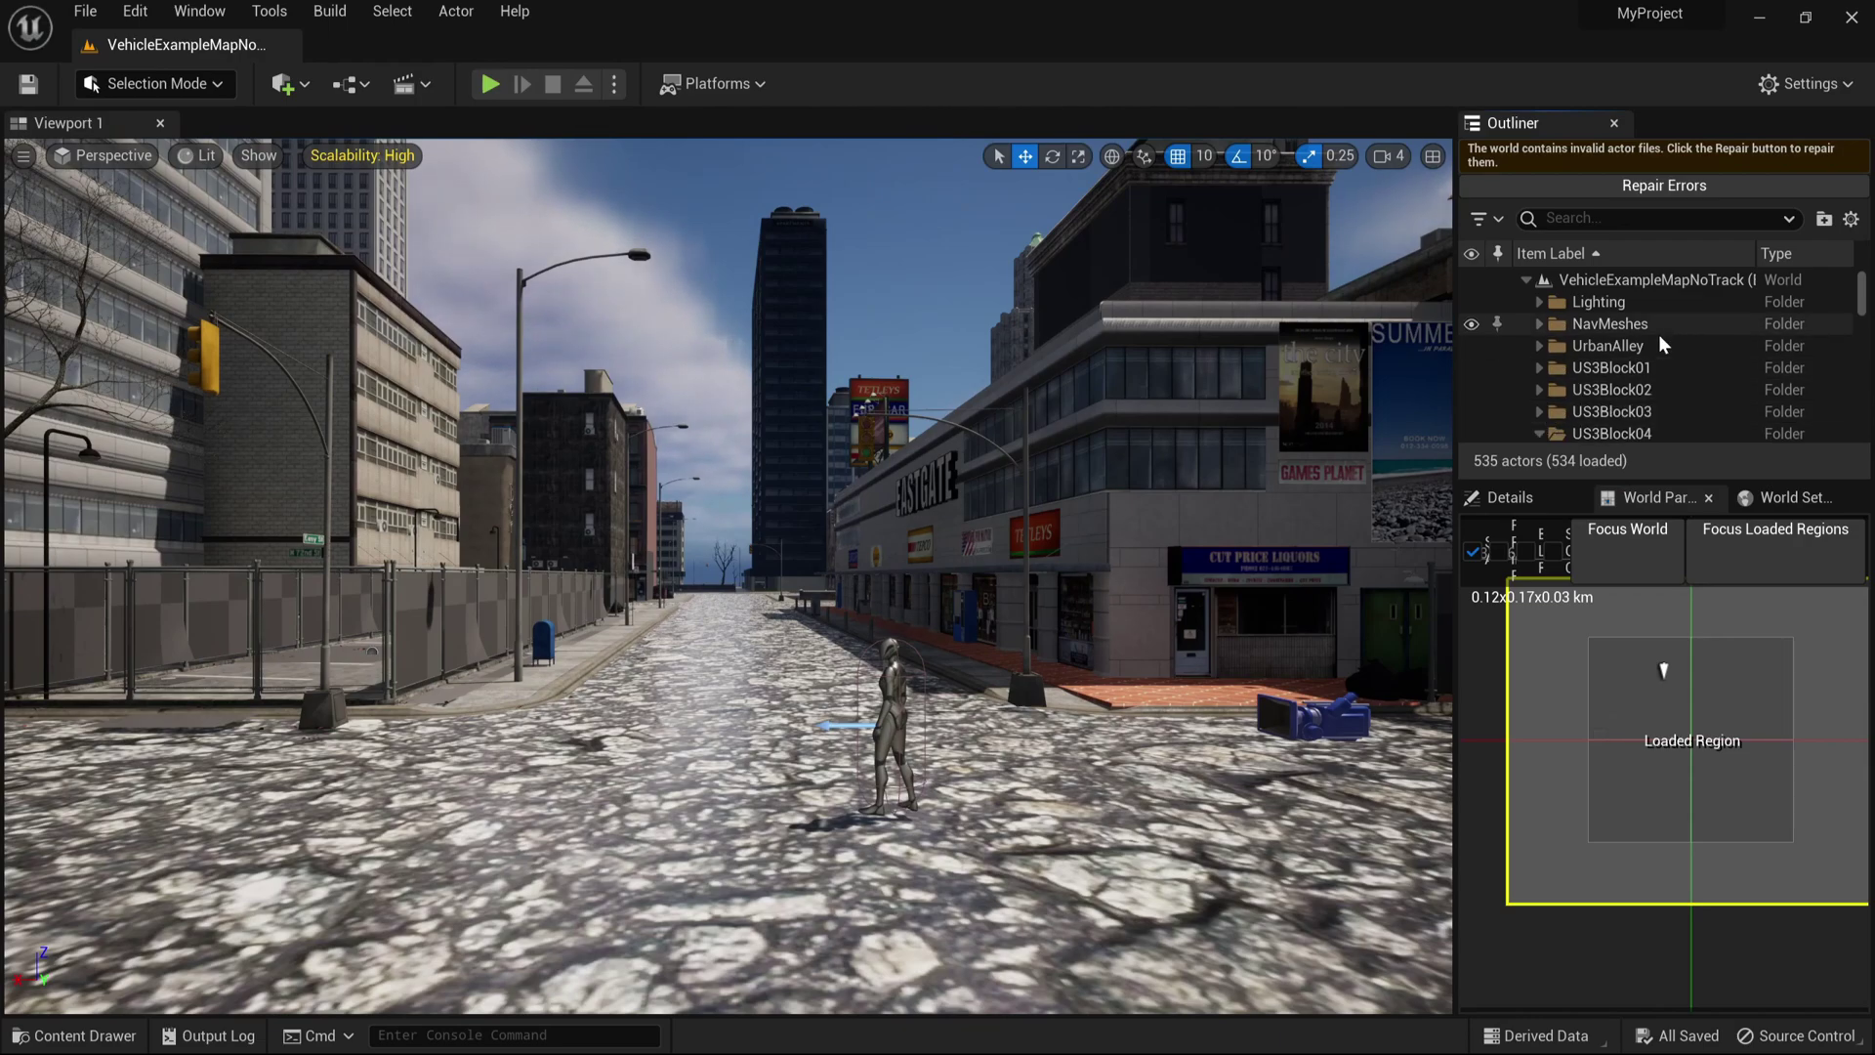
scroll(1659, 335, "down", 2)
left_click(1539, 352)
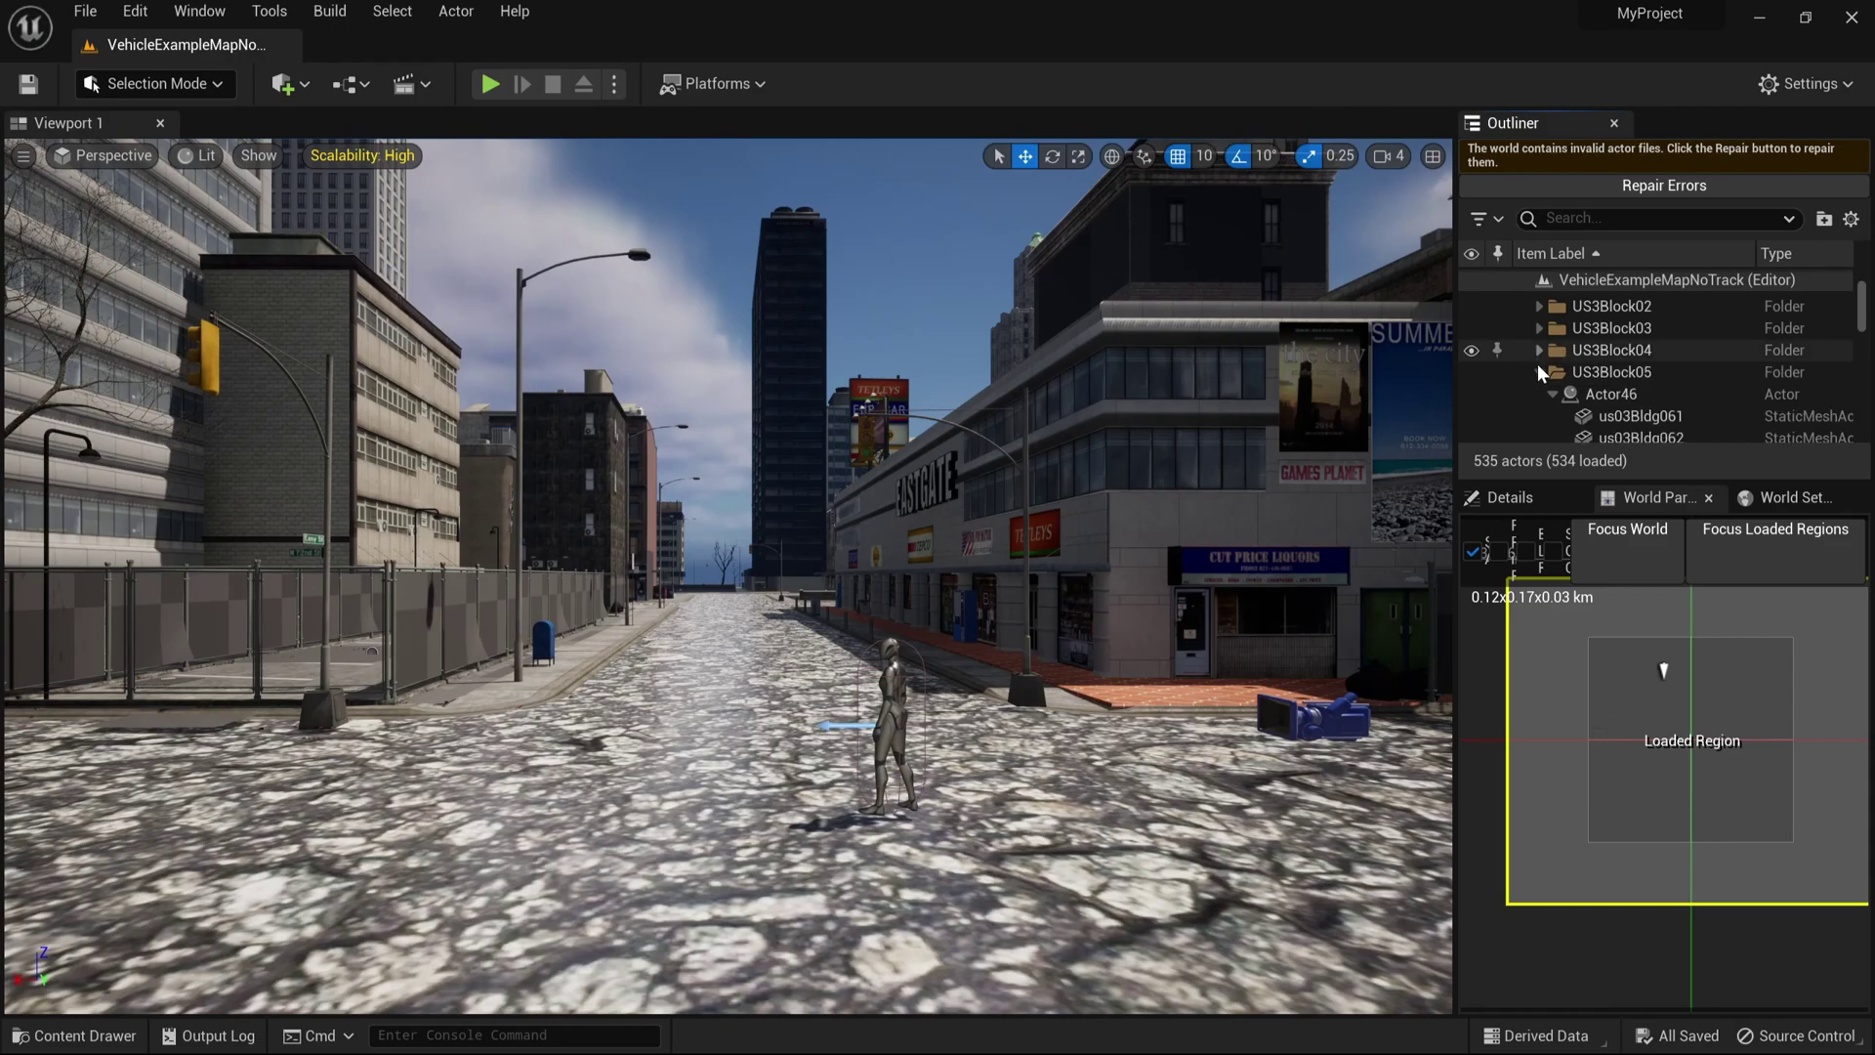
left_click(1538, 367)
scroll(1575, 372, "down", 2)
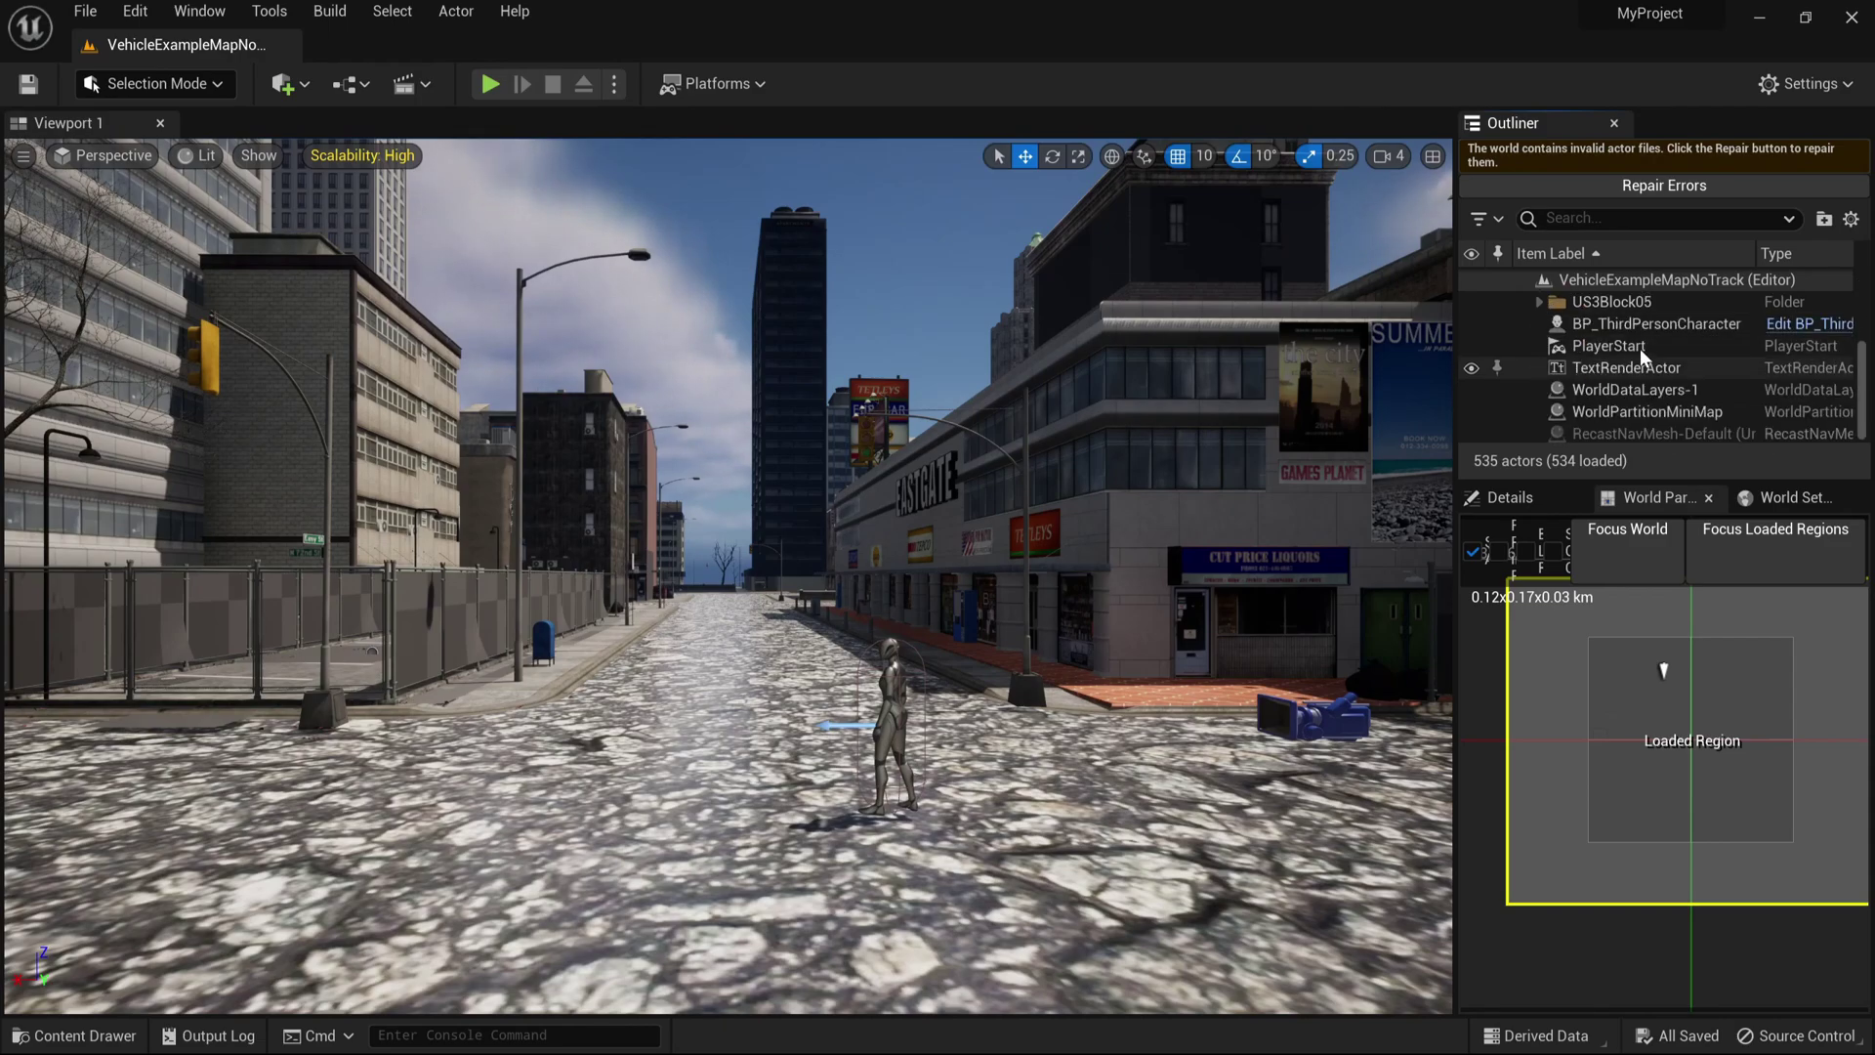
left_click(1673, 325)
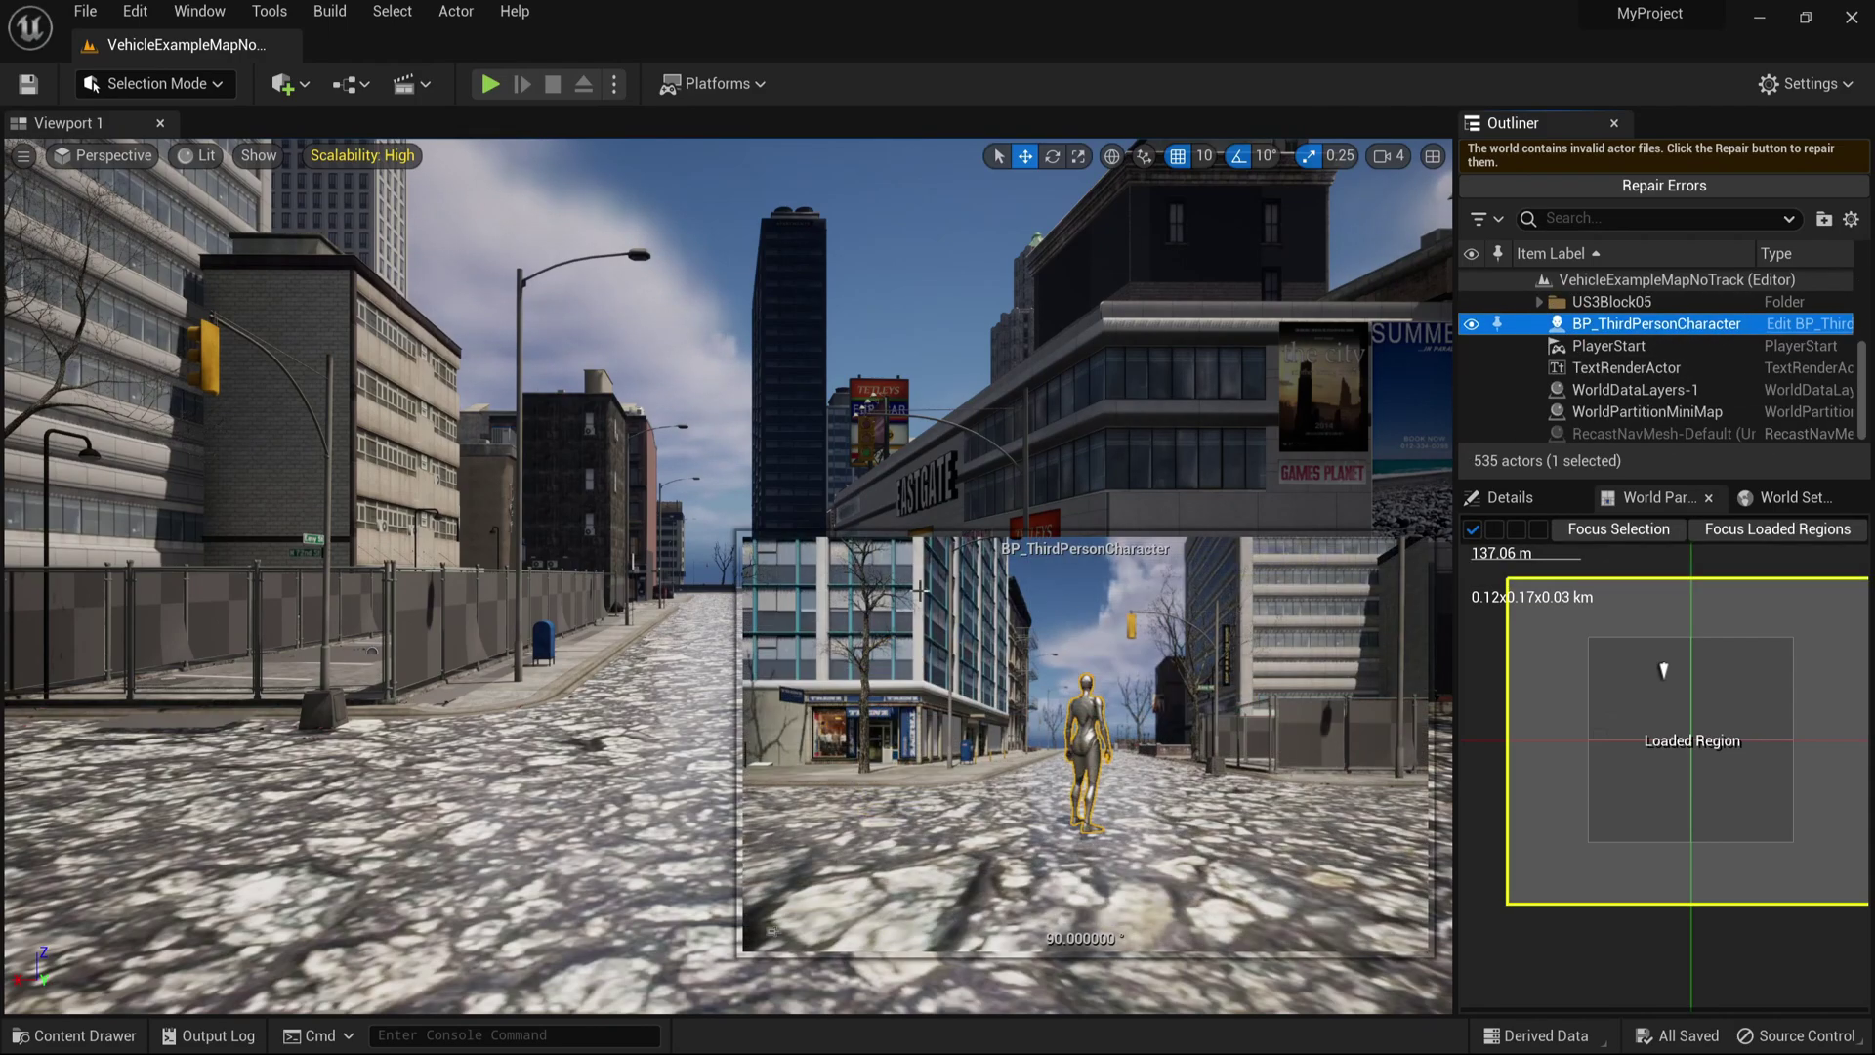
Step: Play the level in the editor and walk the third-person character down several city streets
left_click(489, 85)
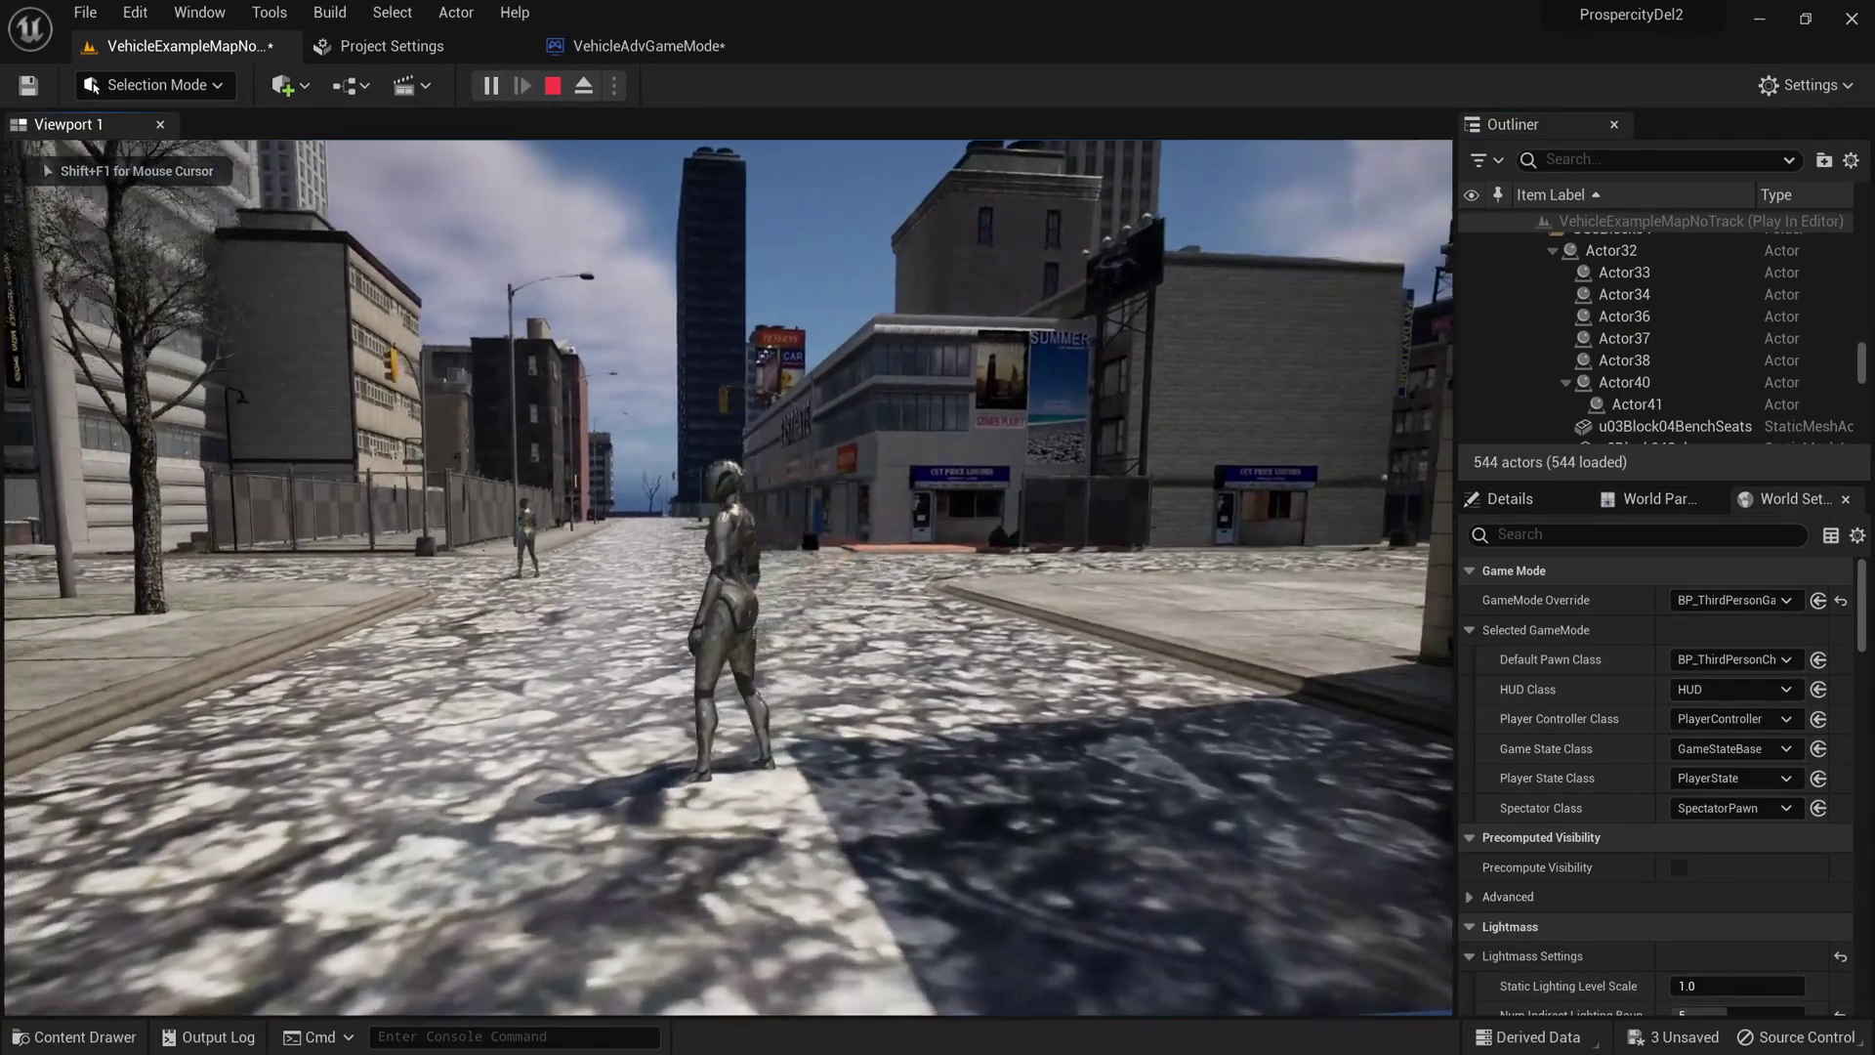
key("w")
key("w")
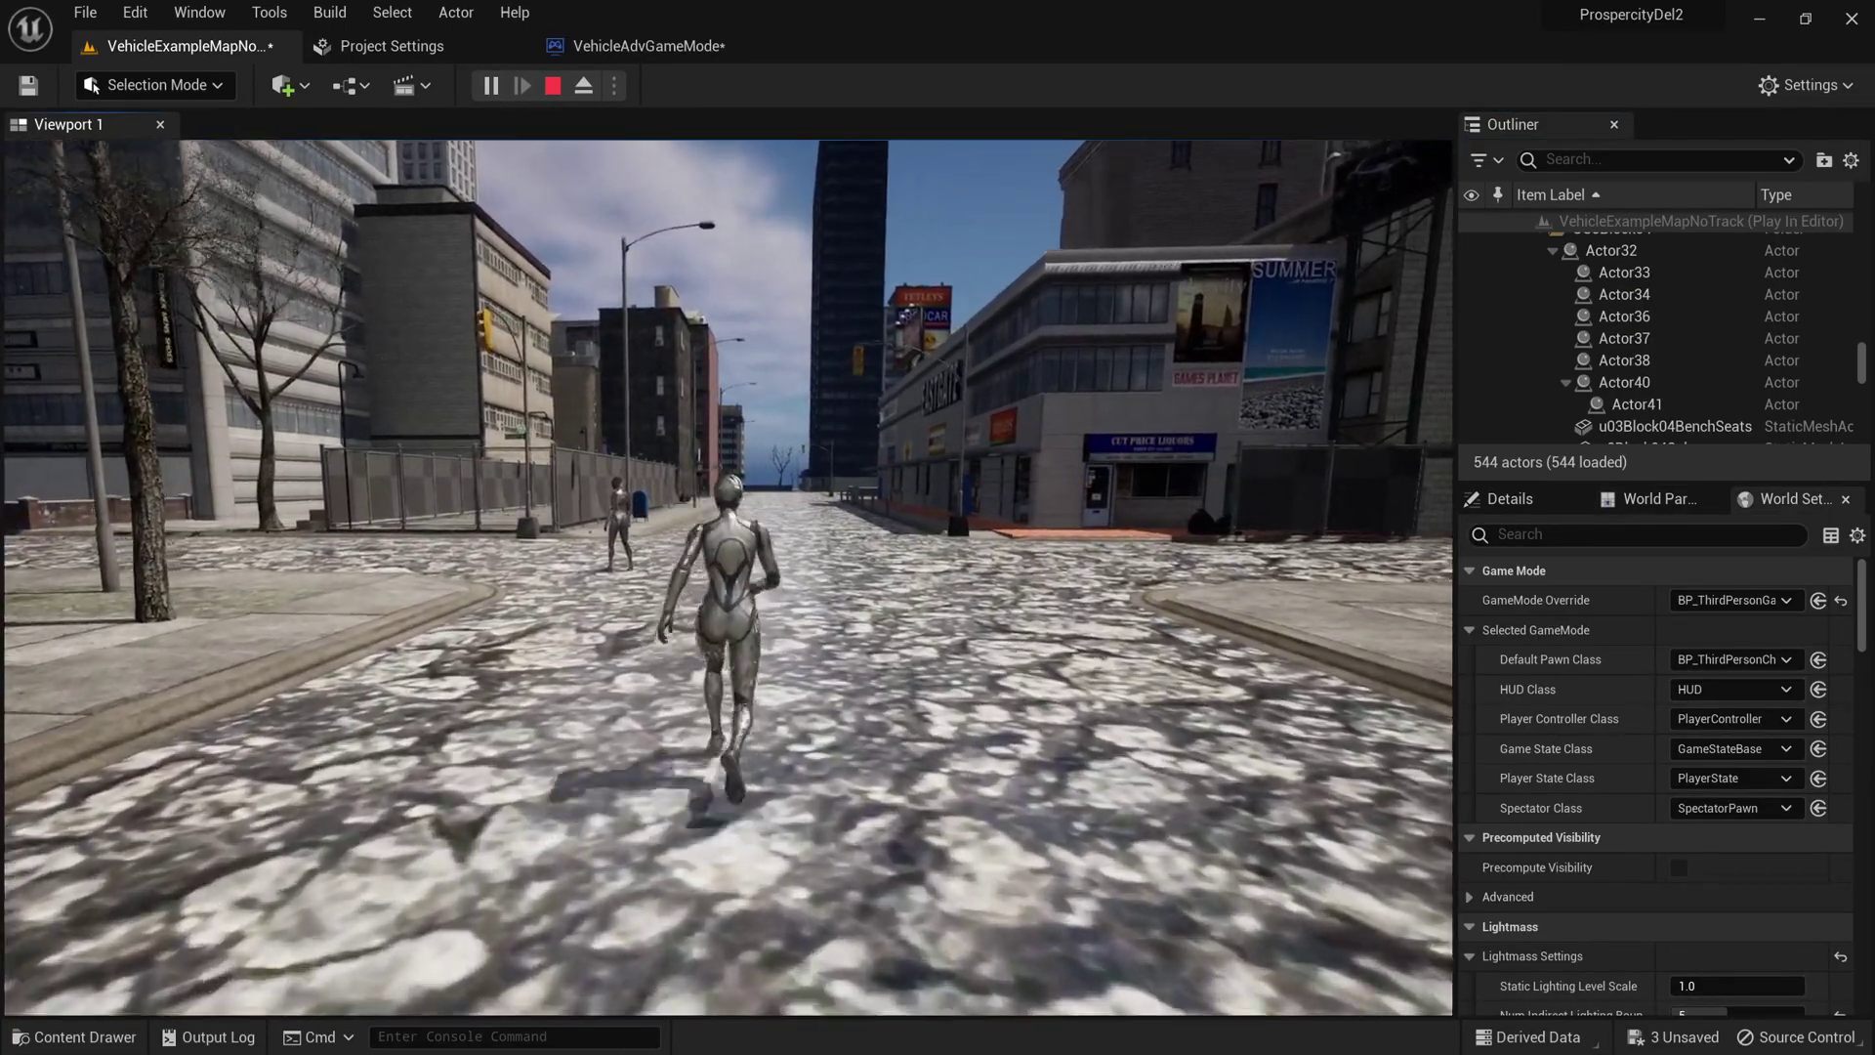
key("w")
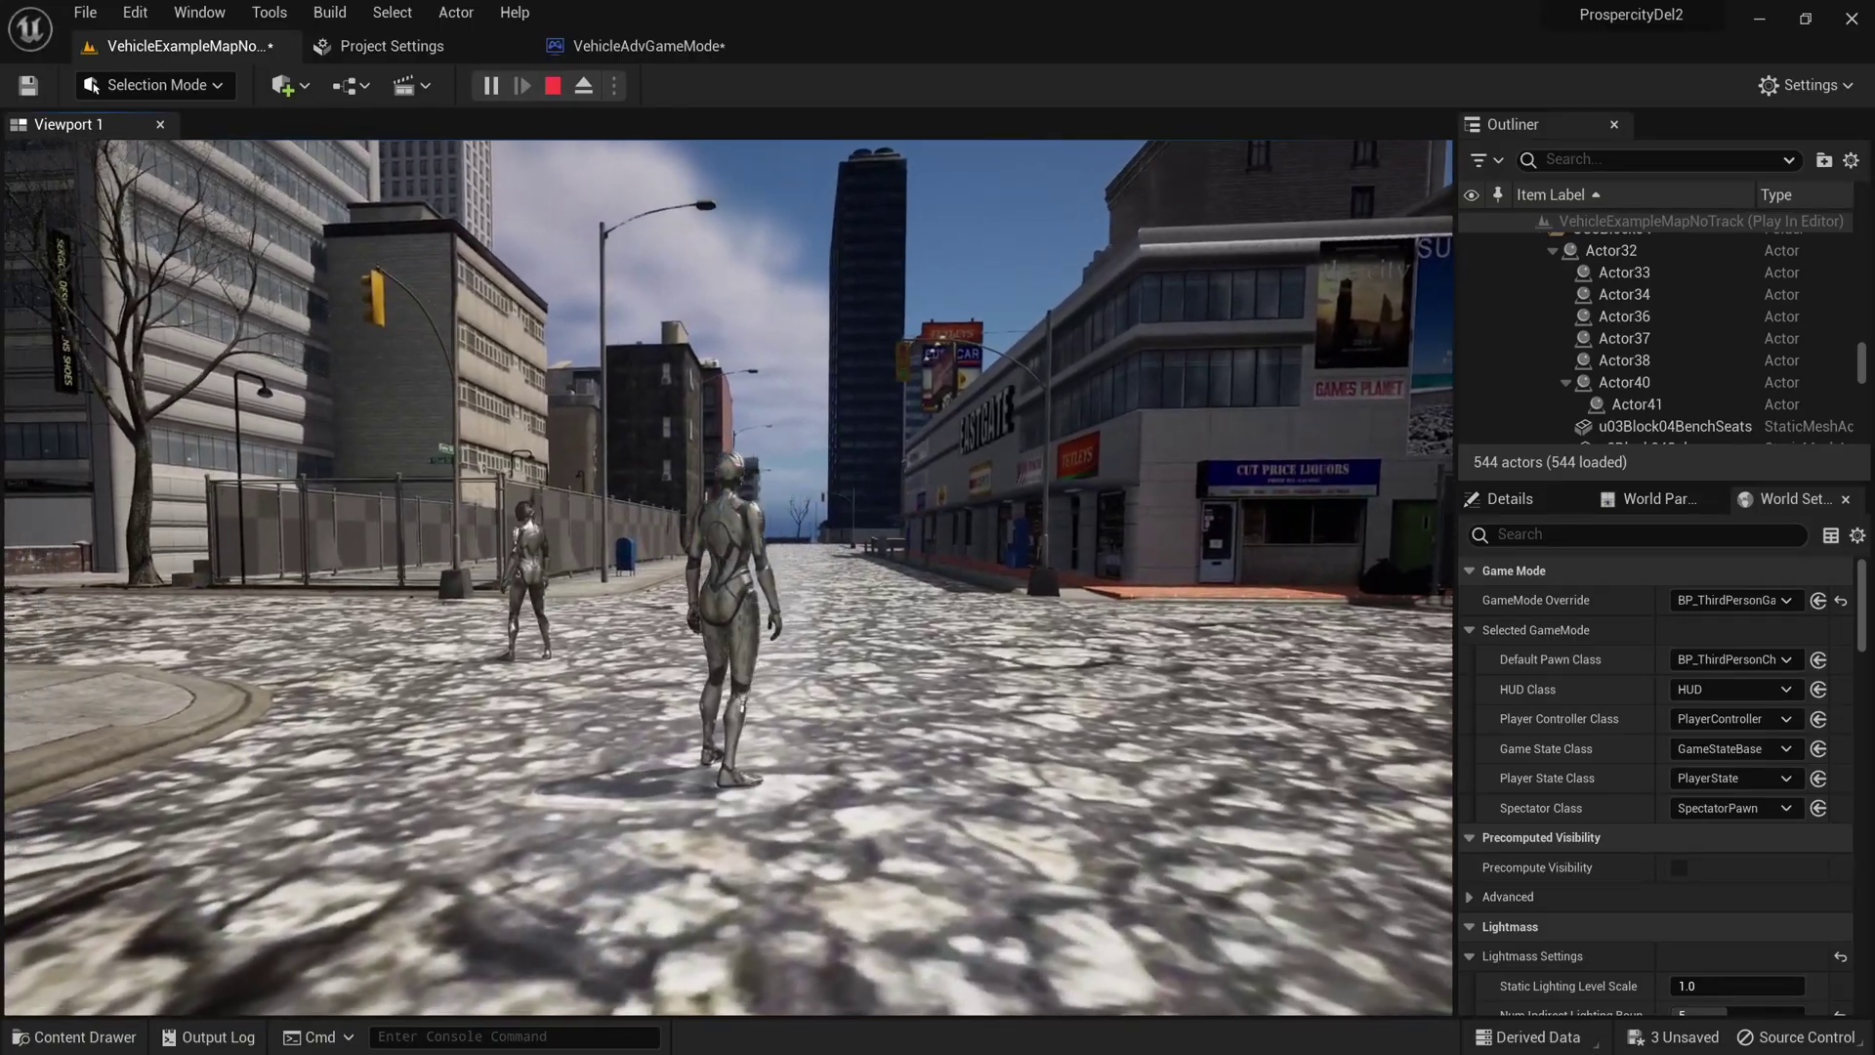
key("w")
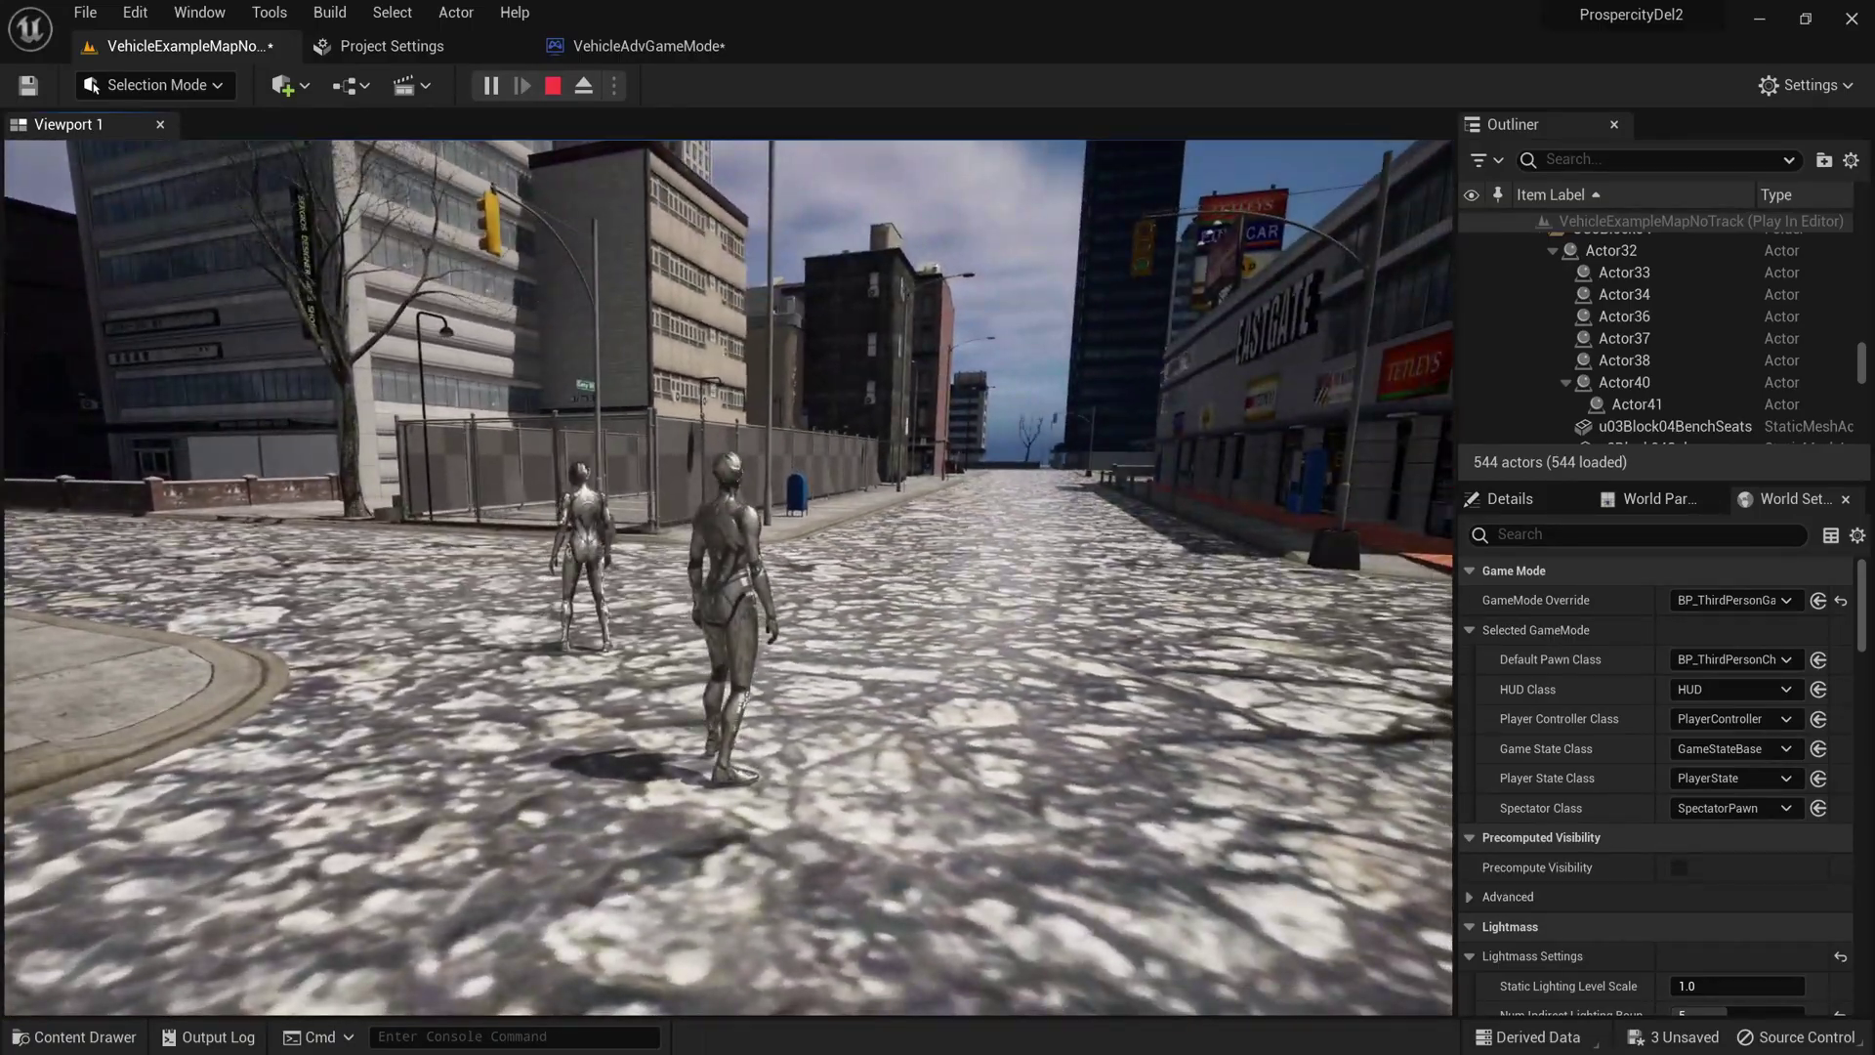
key("w")
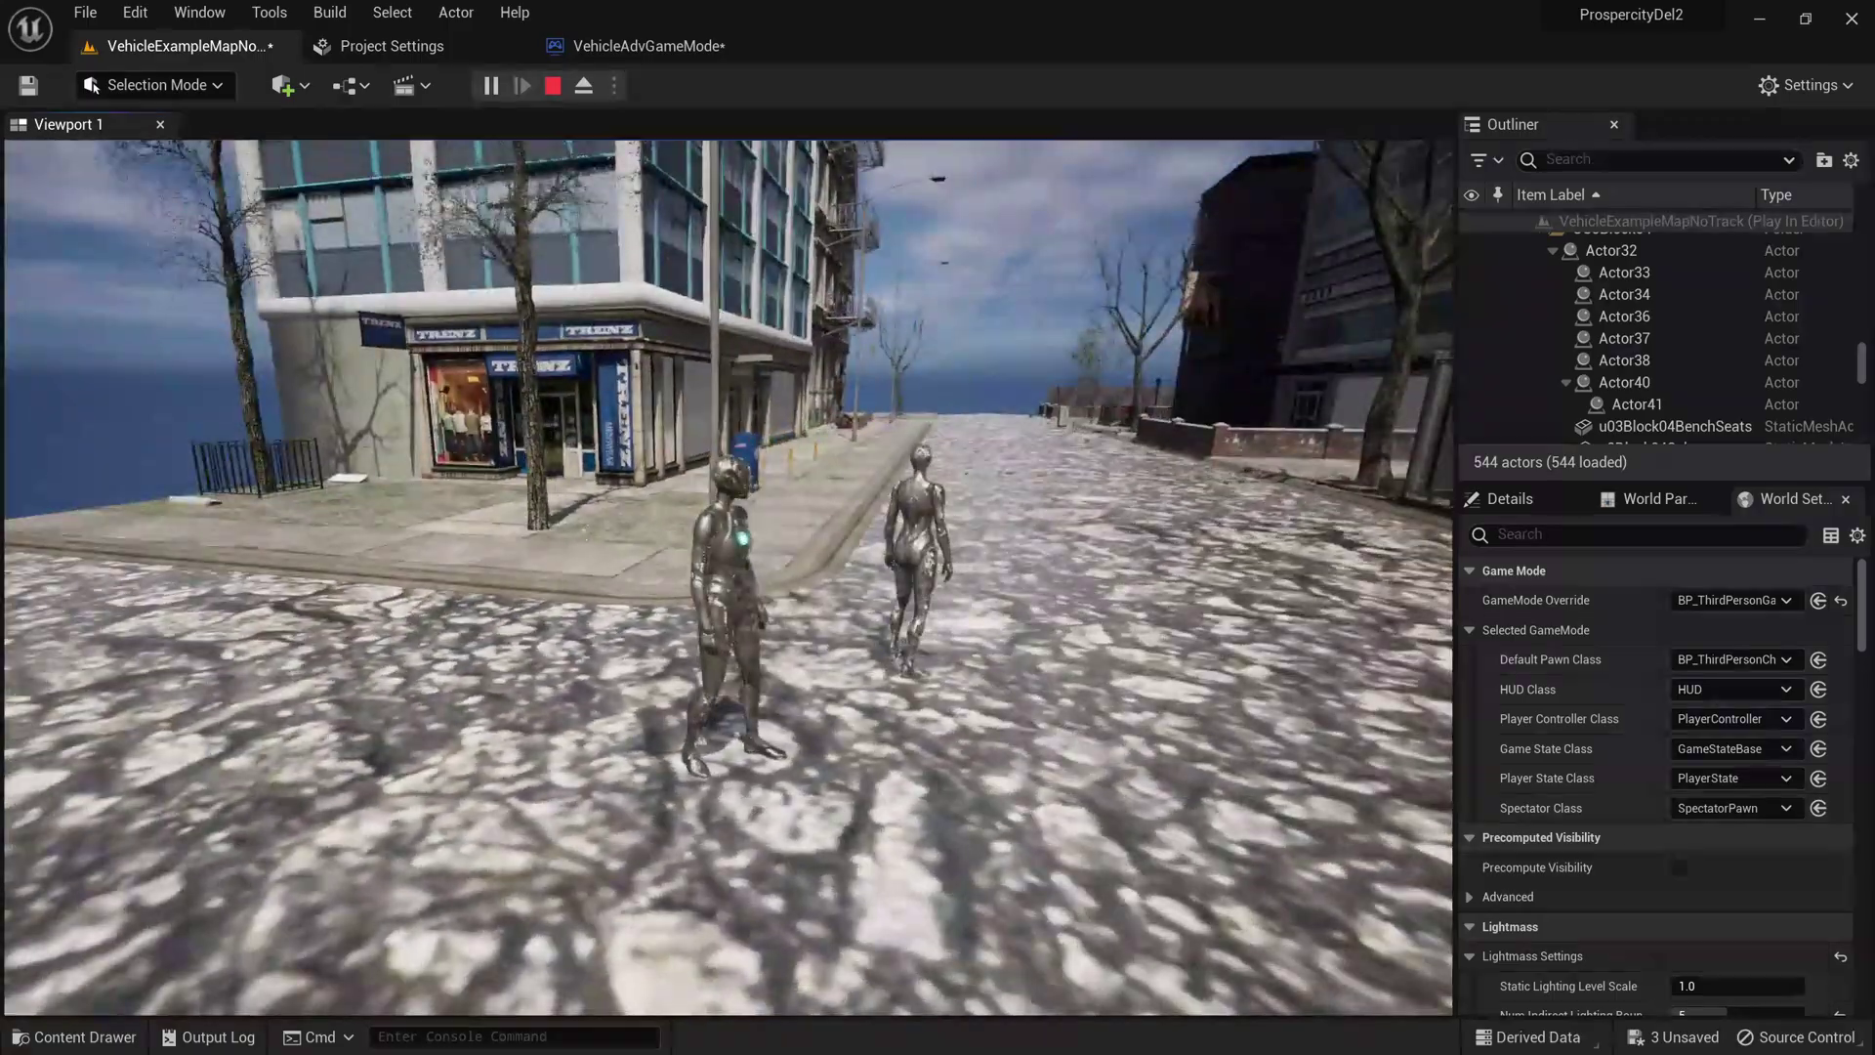
key("w")
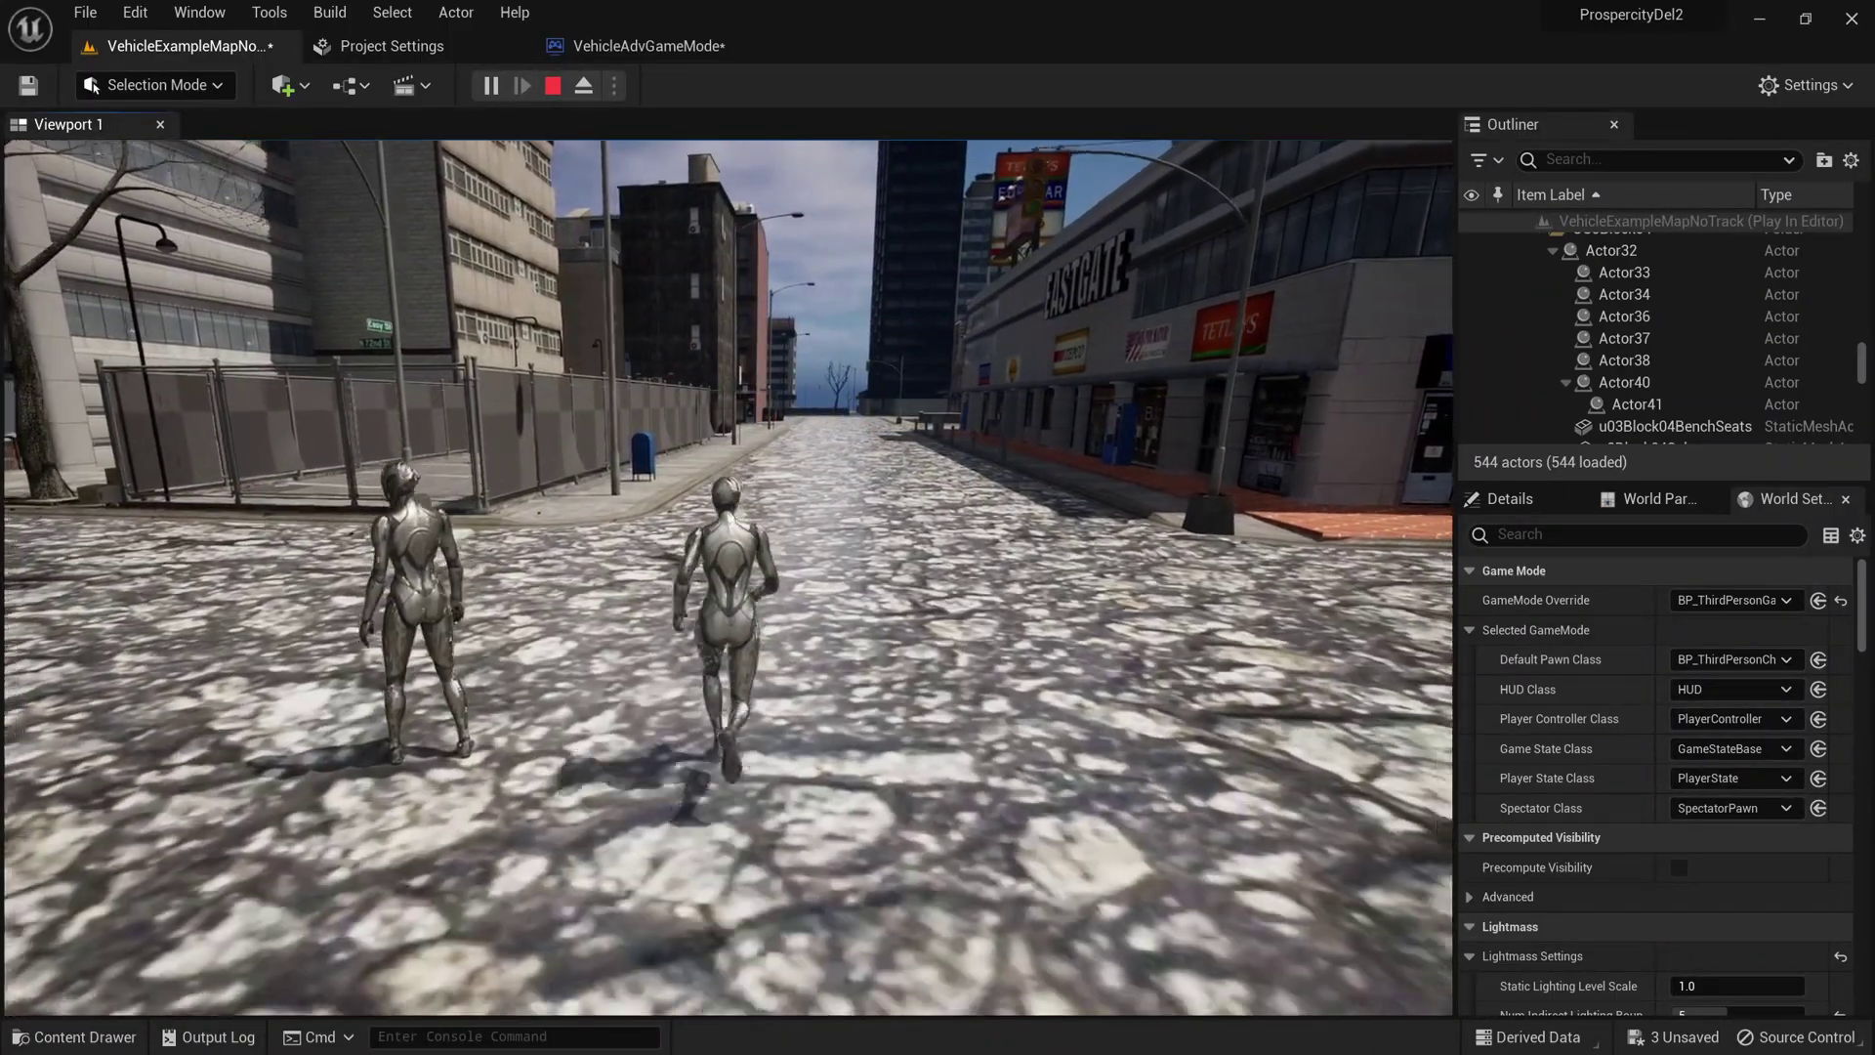
key("w")
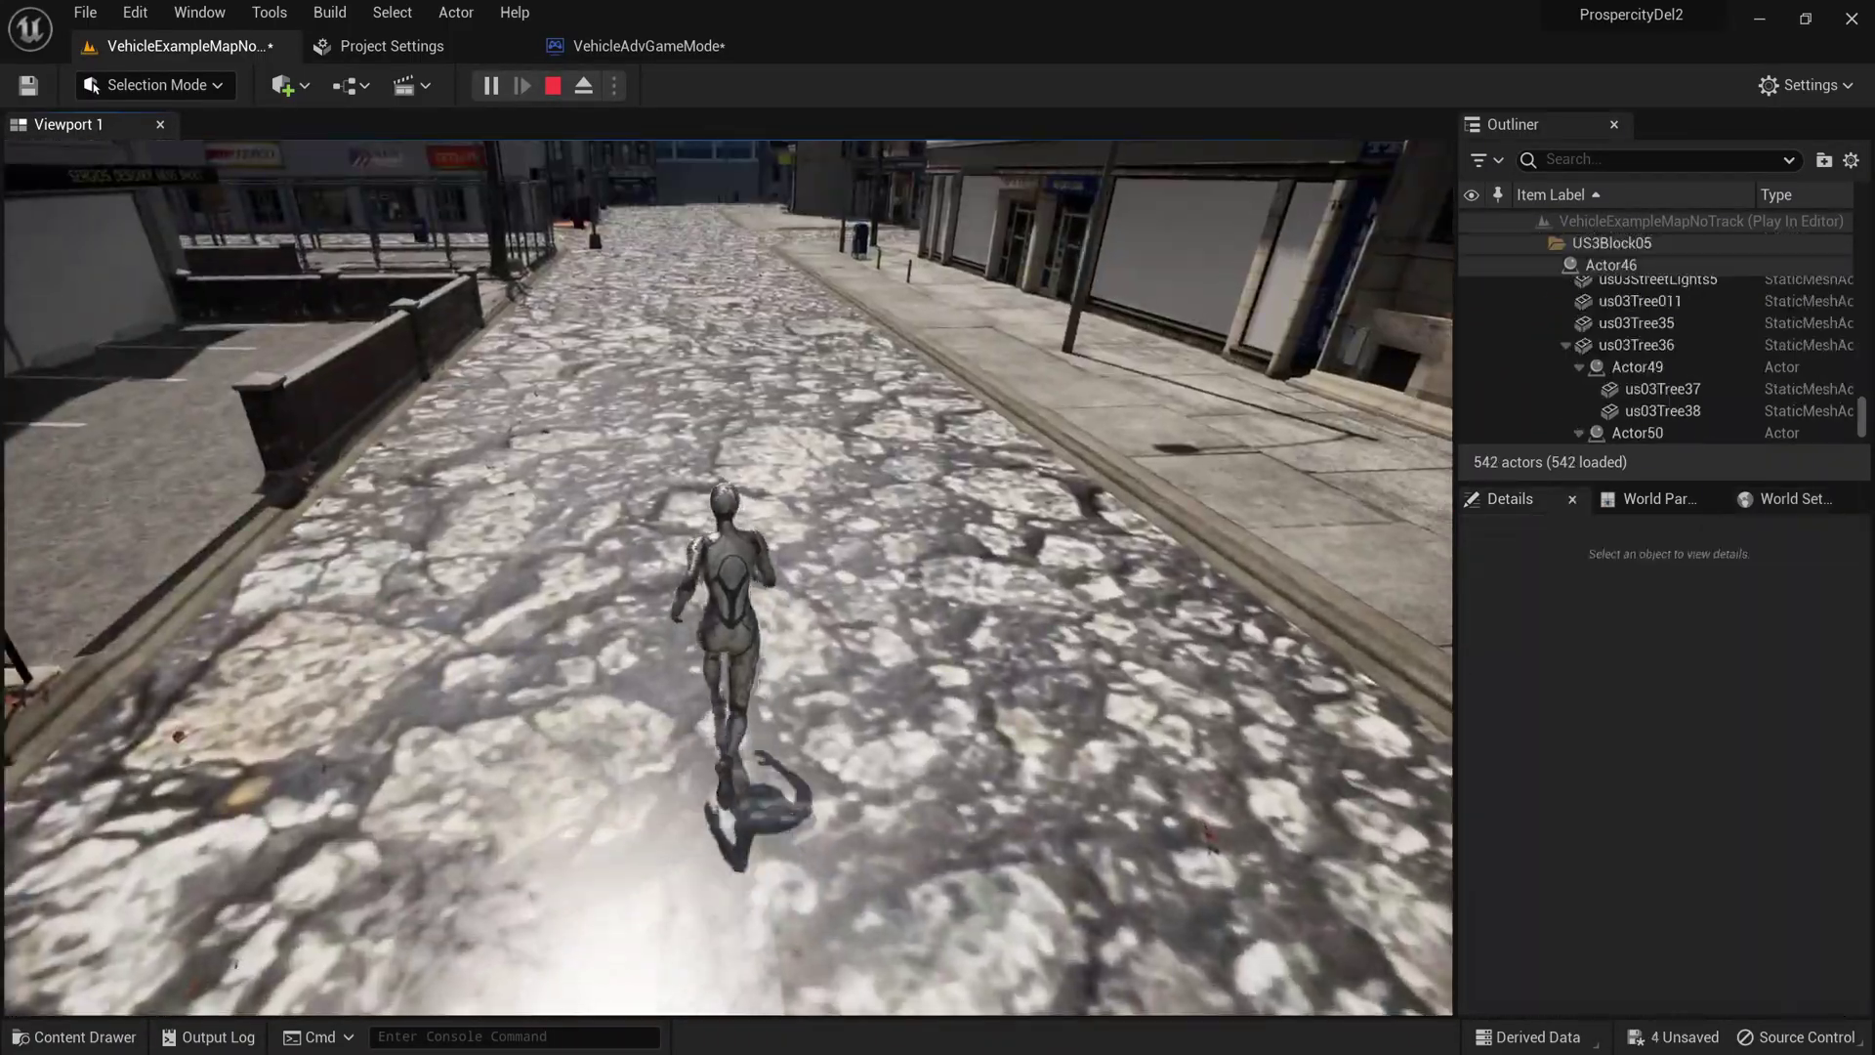